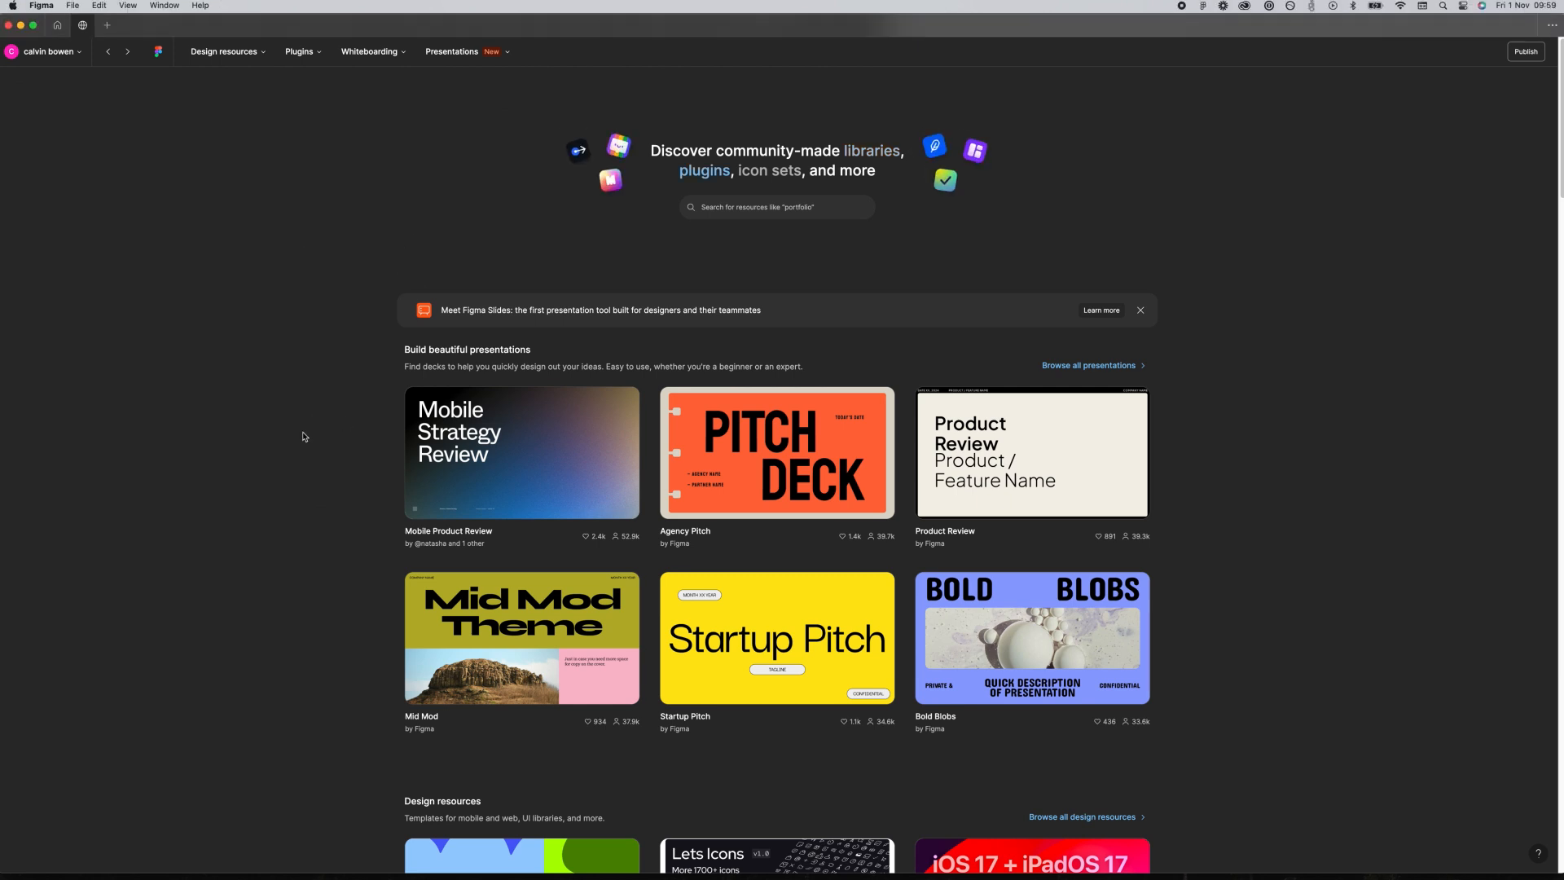
Look through the community page's featured resources and its design resource, plugin, whiteboarding and presentation categories.
scroll(304, 437, down, 4)
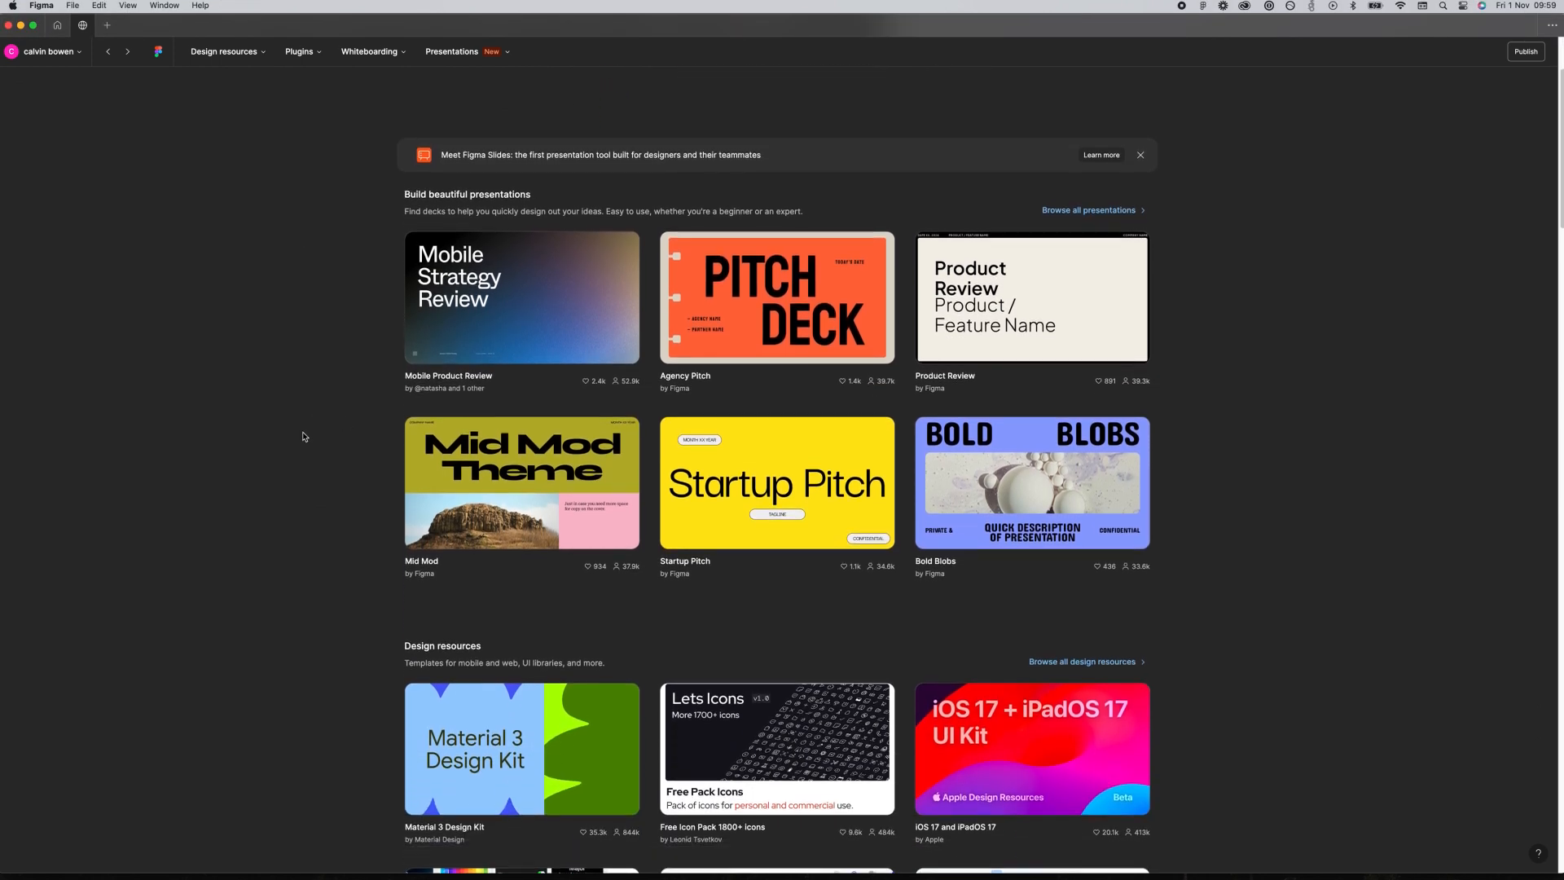
scroll(304, 436, down, 5)
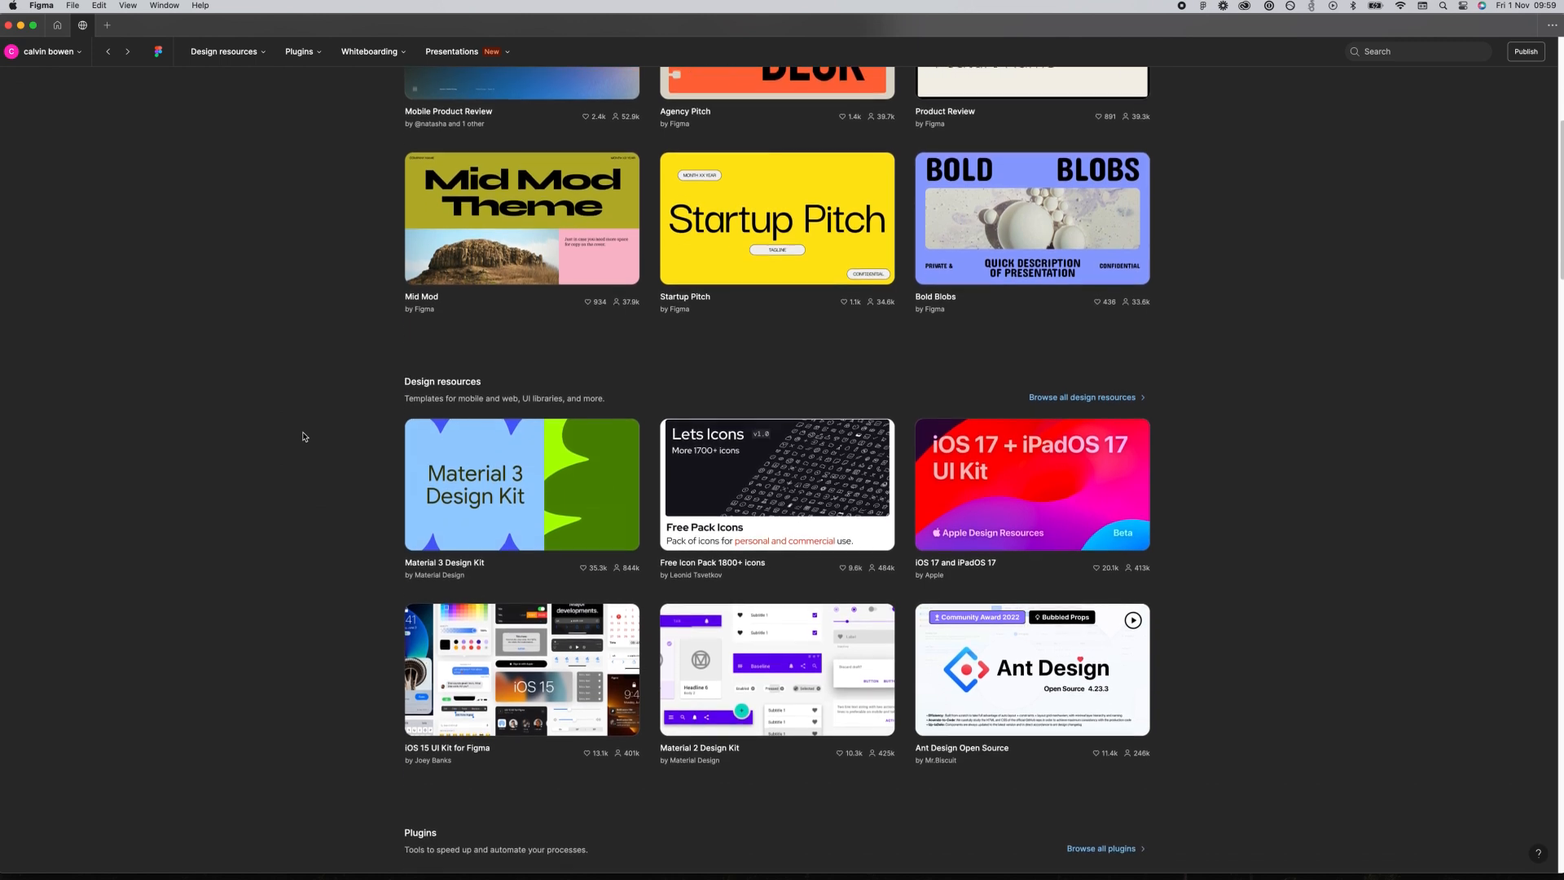
scroll(304, 436, up, 4)
scroll(304, 436, up, 5)
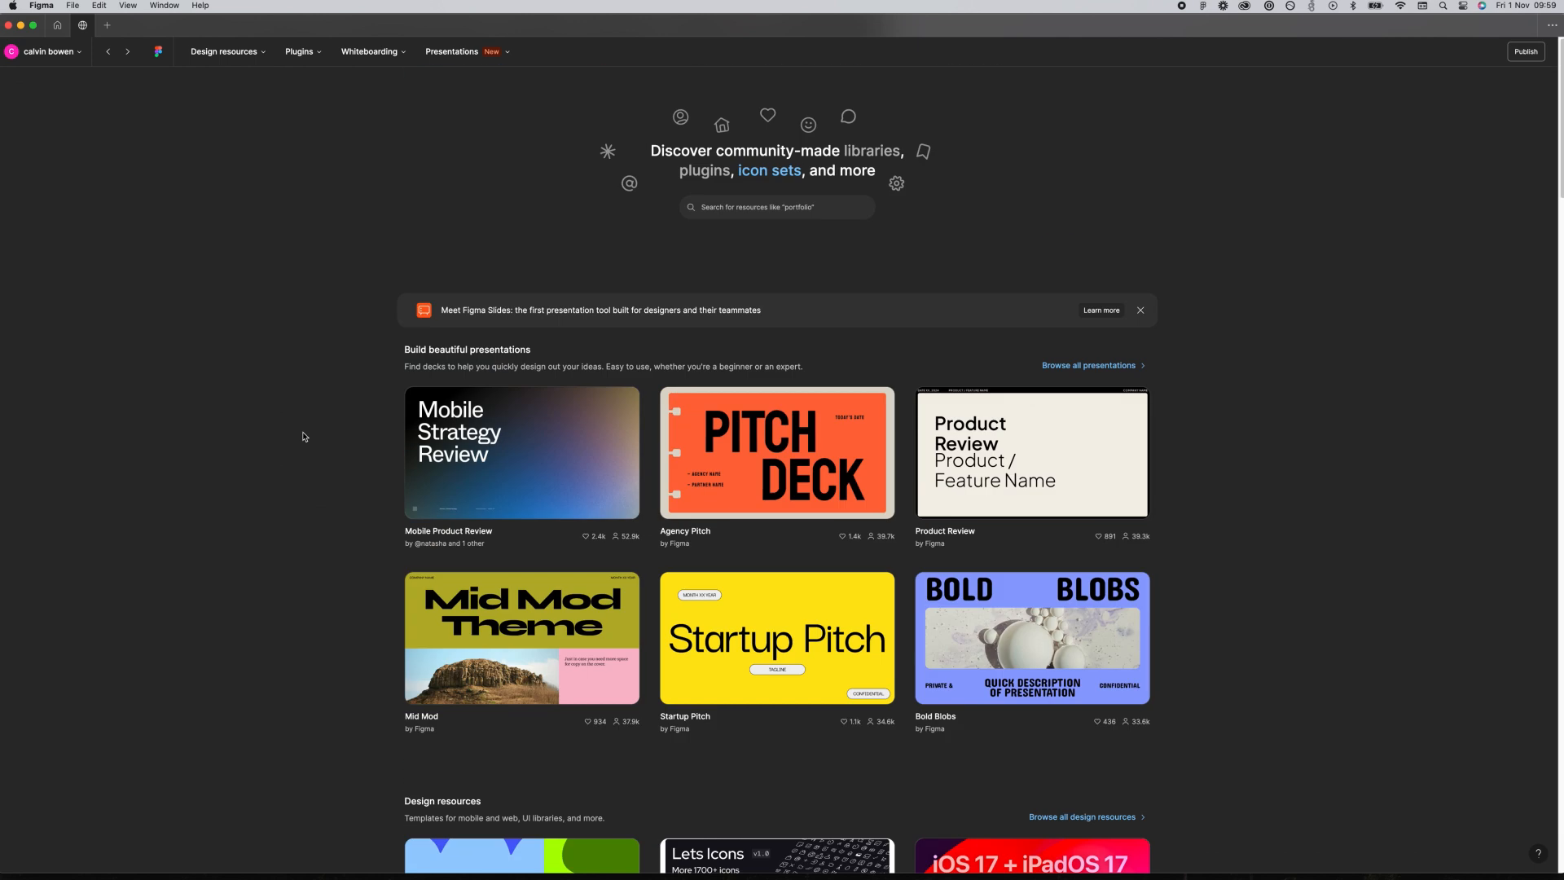
click(262, 59)
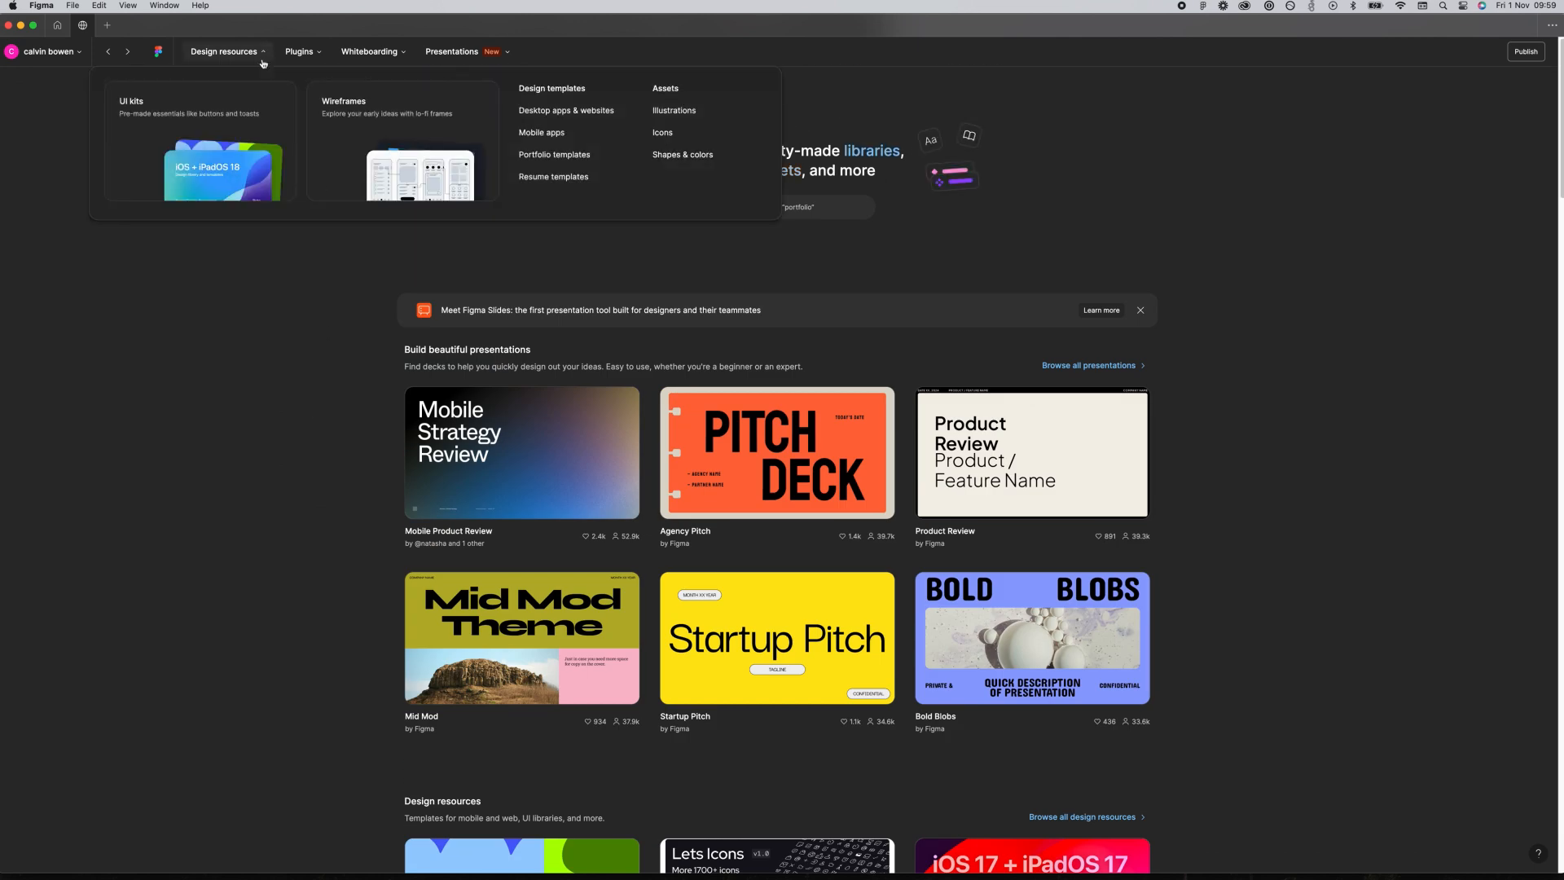
mouse_move(299, 63)
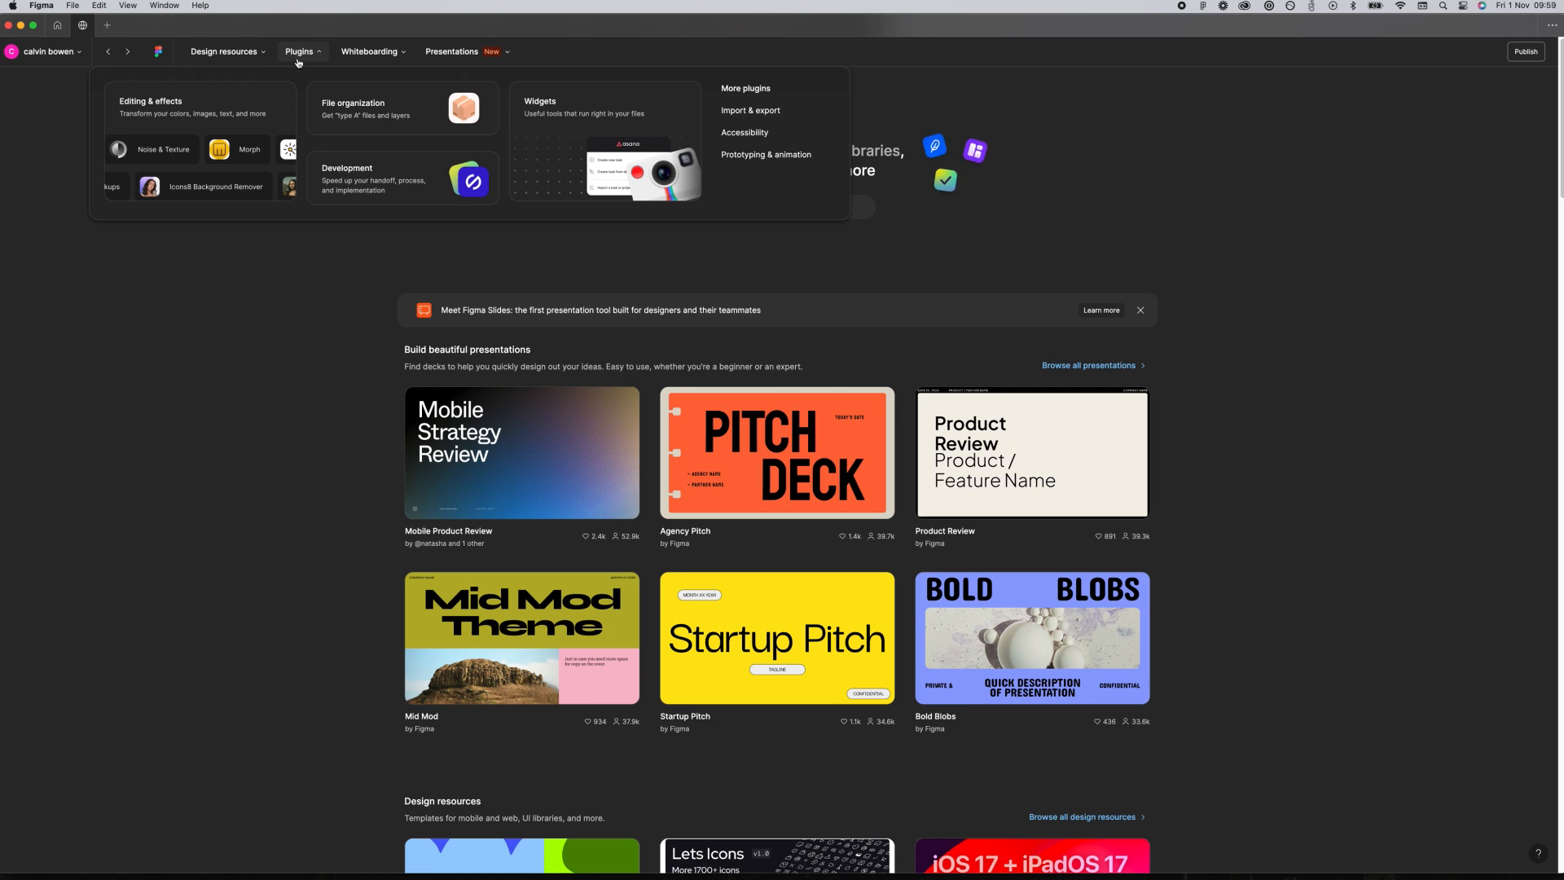
mouse_move(352, 58)
mouse_move(448, 57)
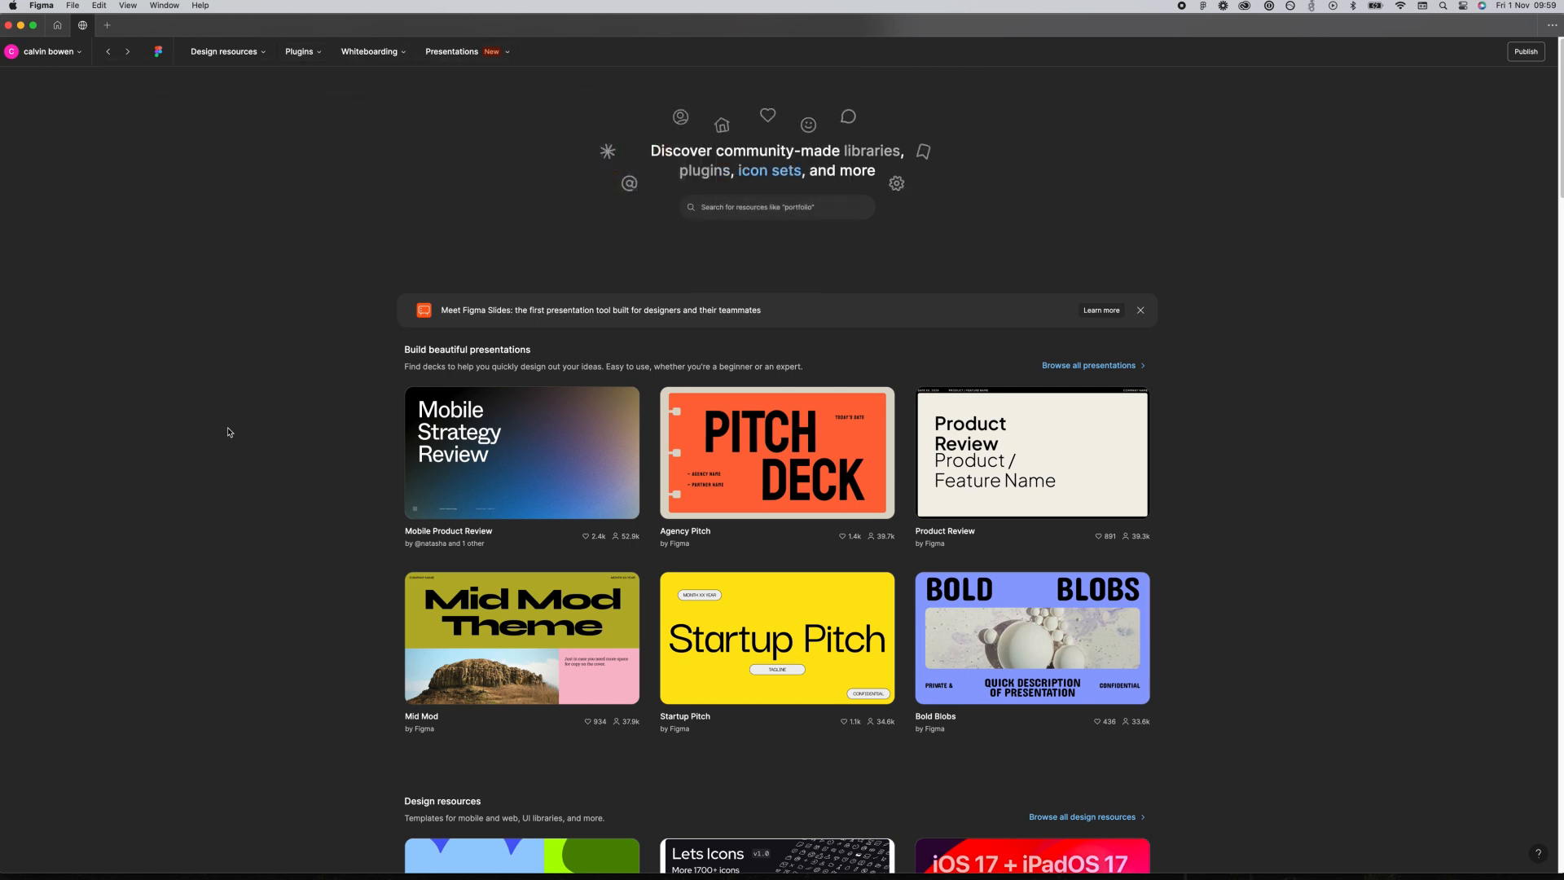
Search the community for "video call UI kit" and open the Video Call UI Kit by Whereby.
click(744, 207)
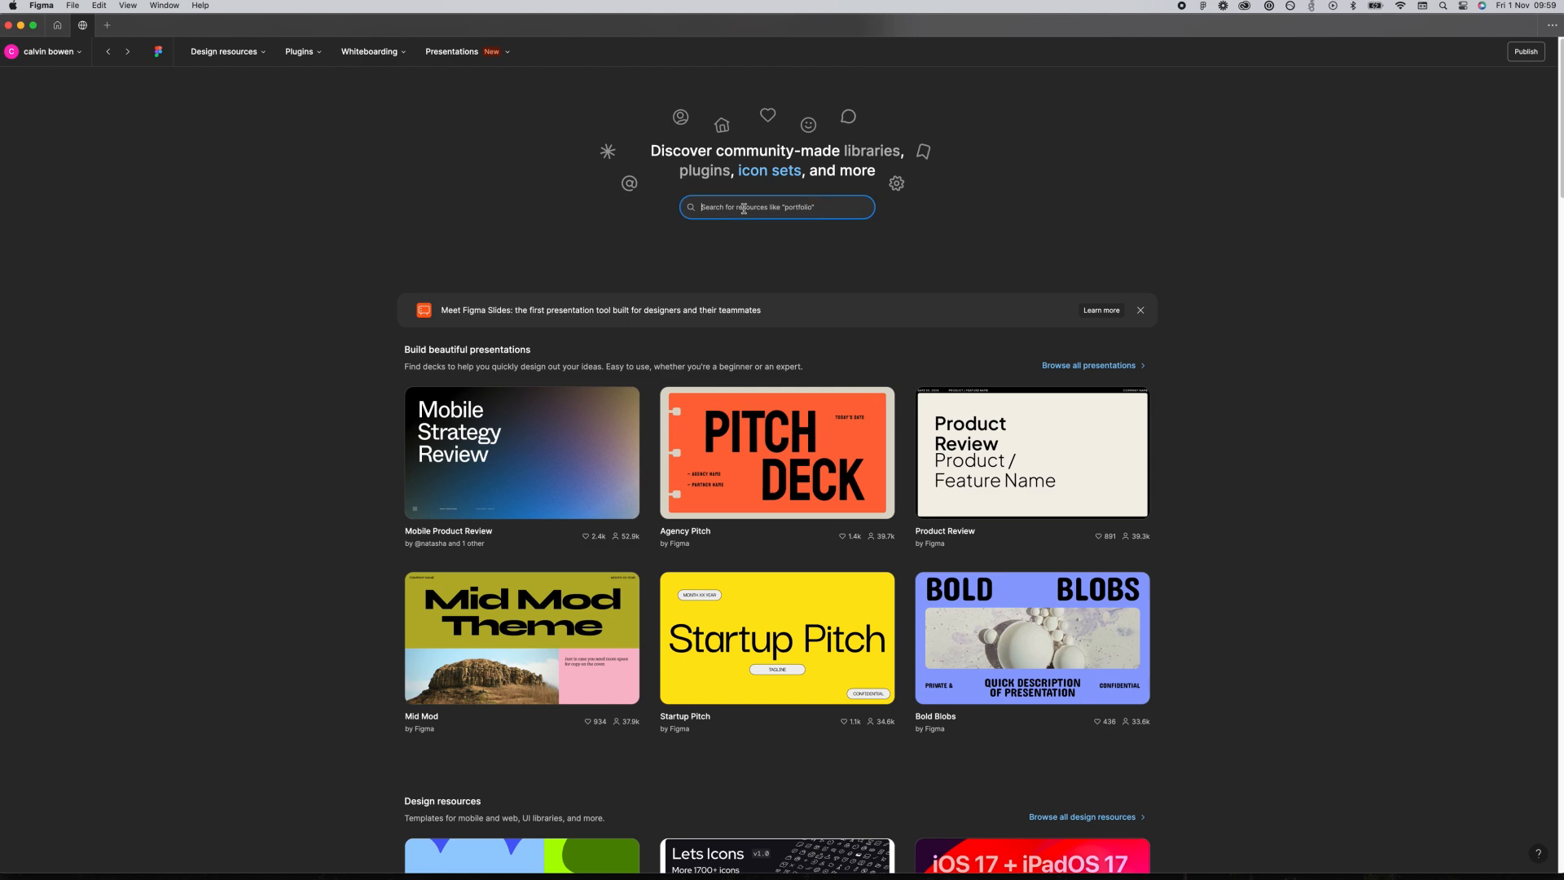
text(video cal)
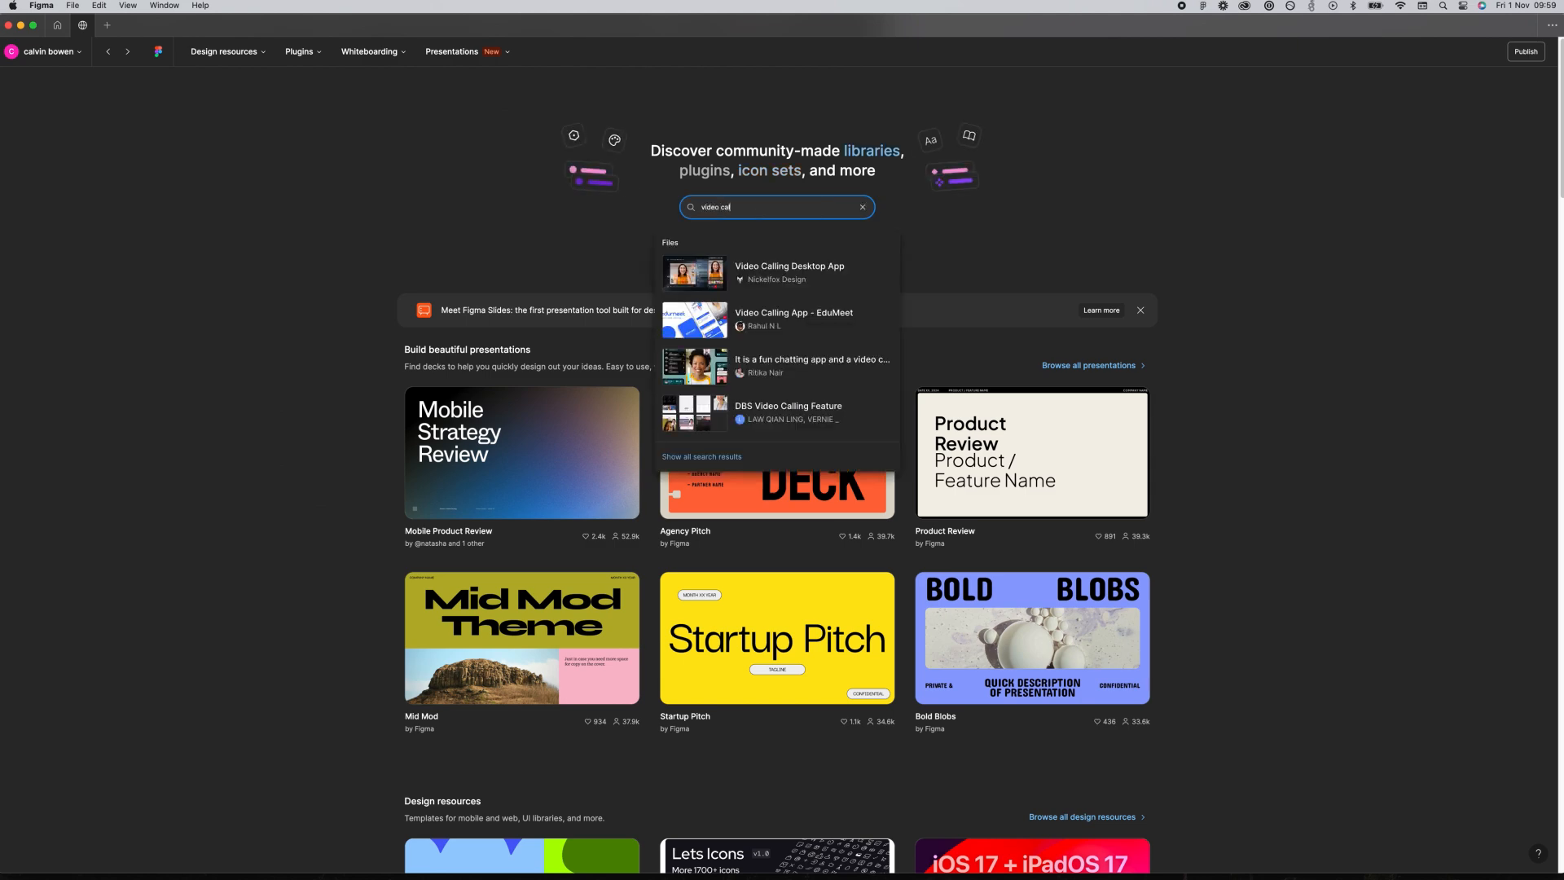
text(l UI kit)
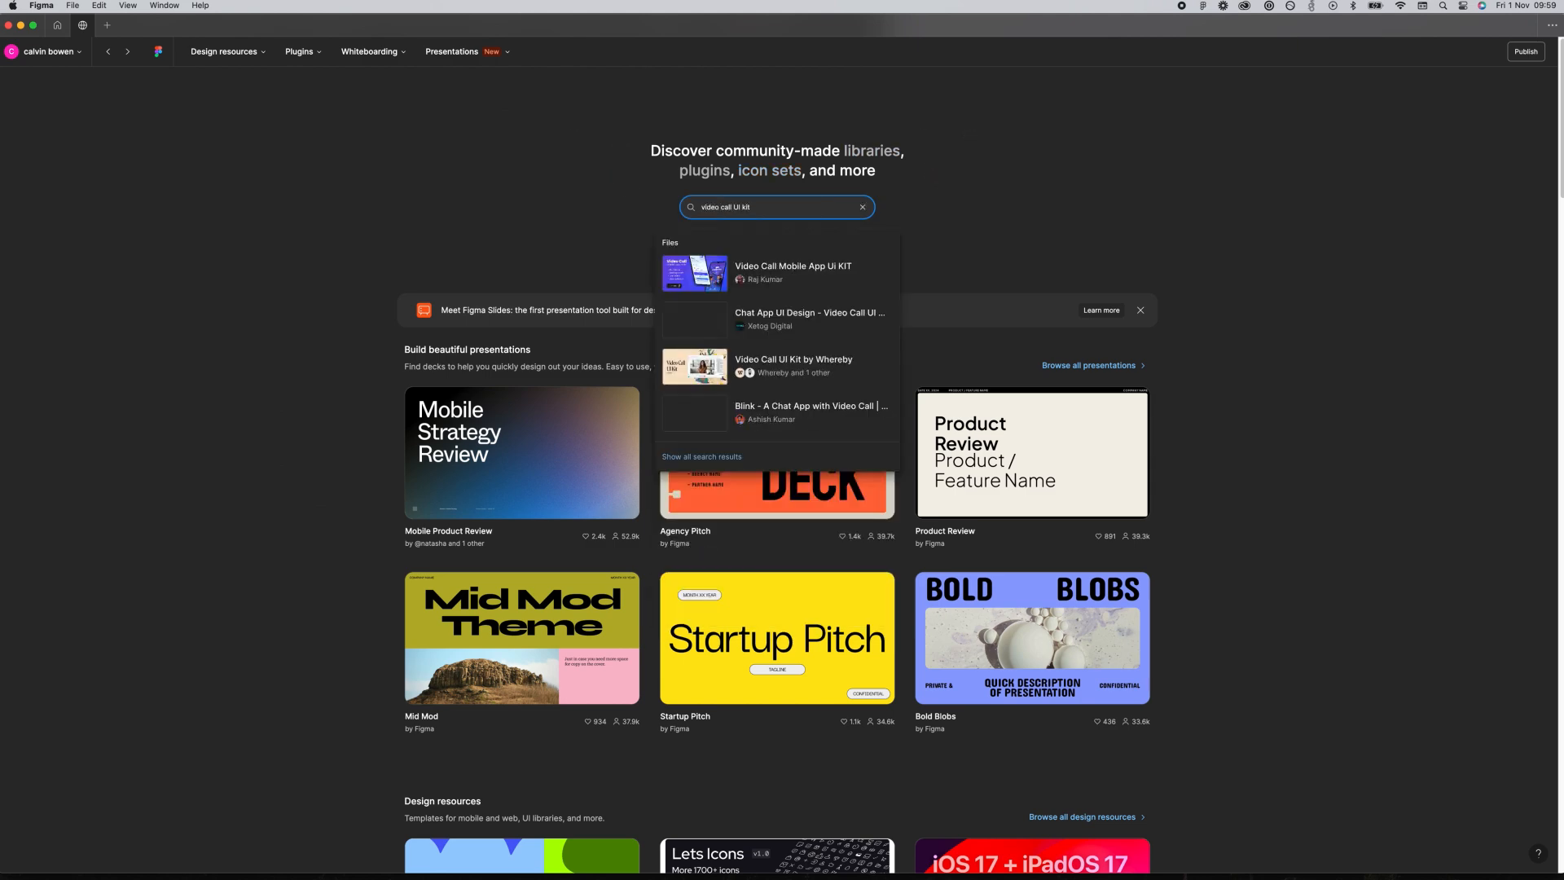
key(Return)
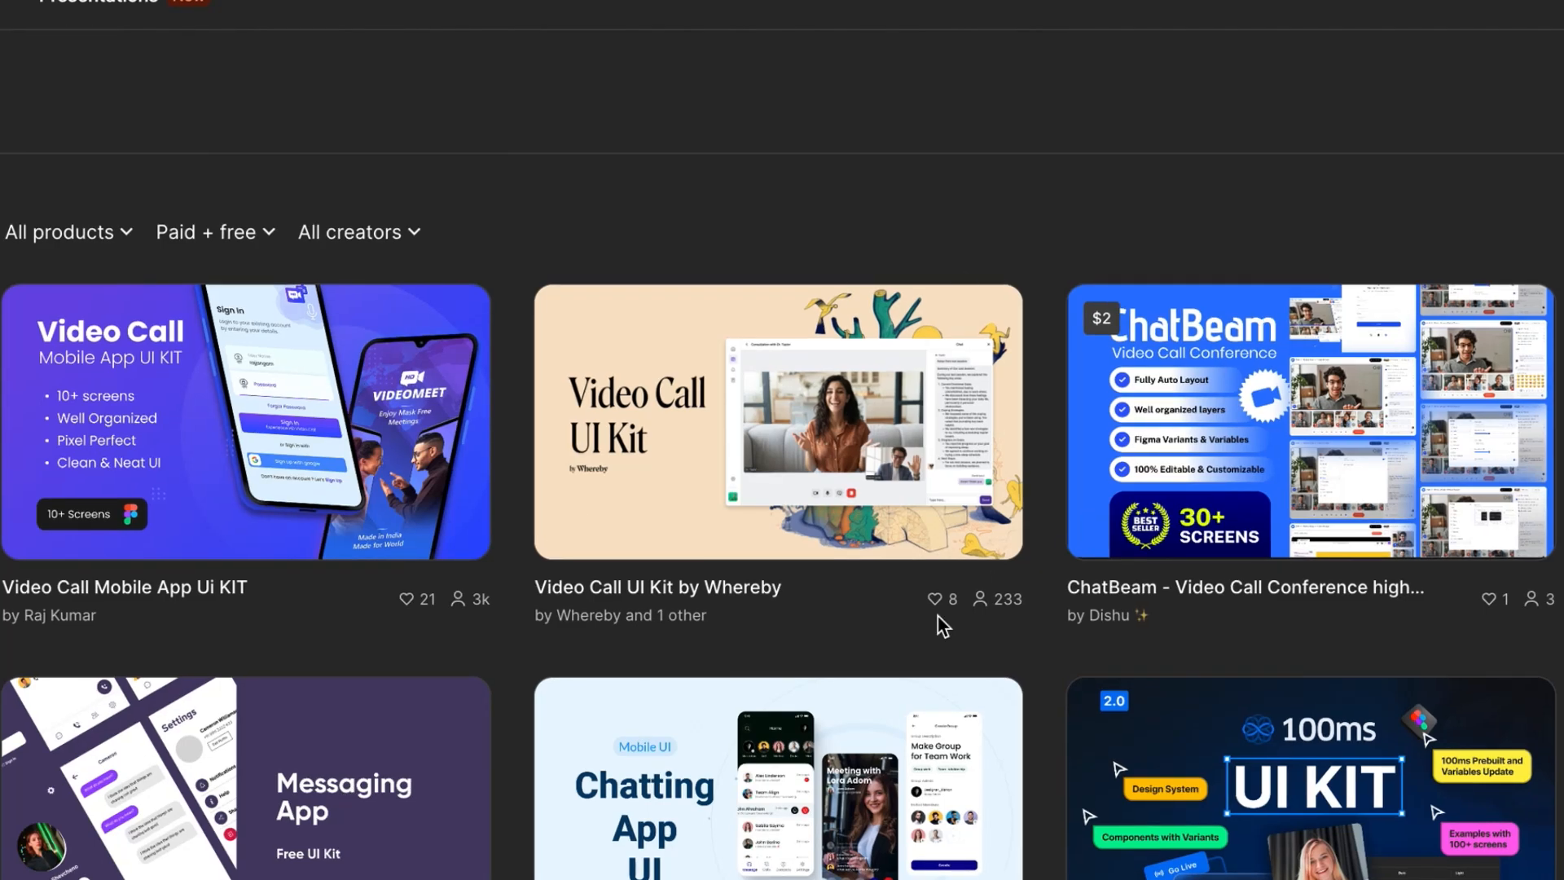
click(690, 434)
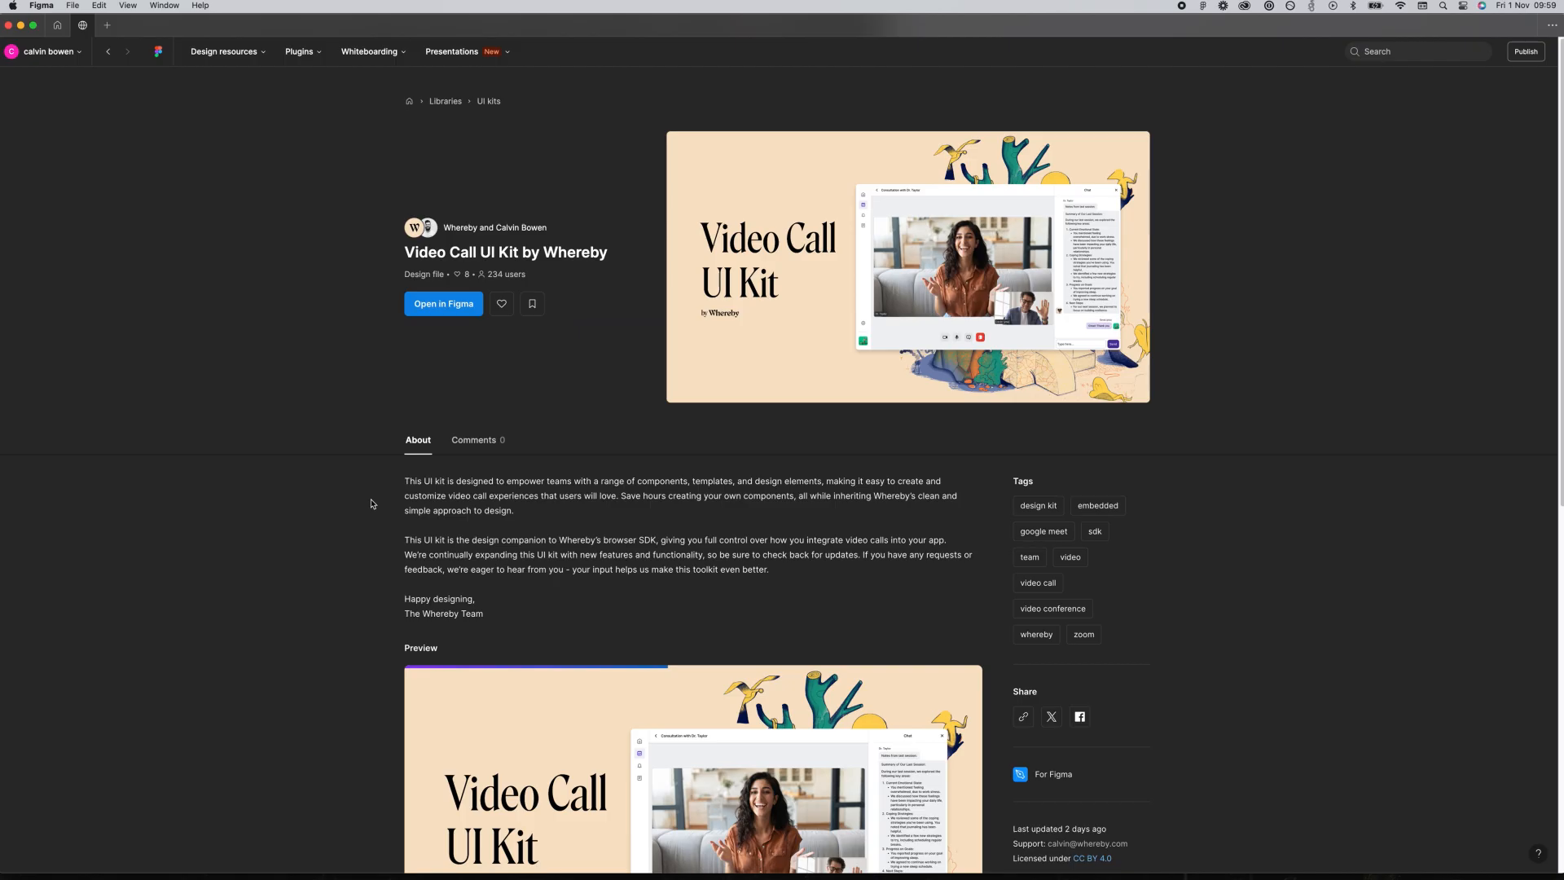
Read the kit's description and preview its Welcome page.
scroll(371, 504, down, 3)
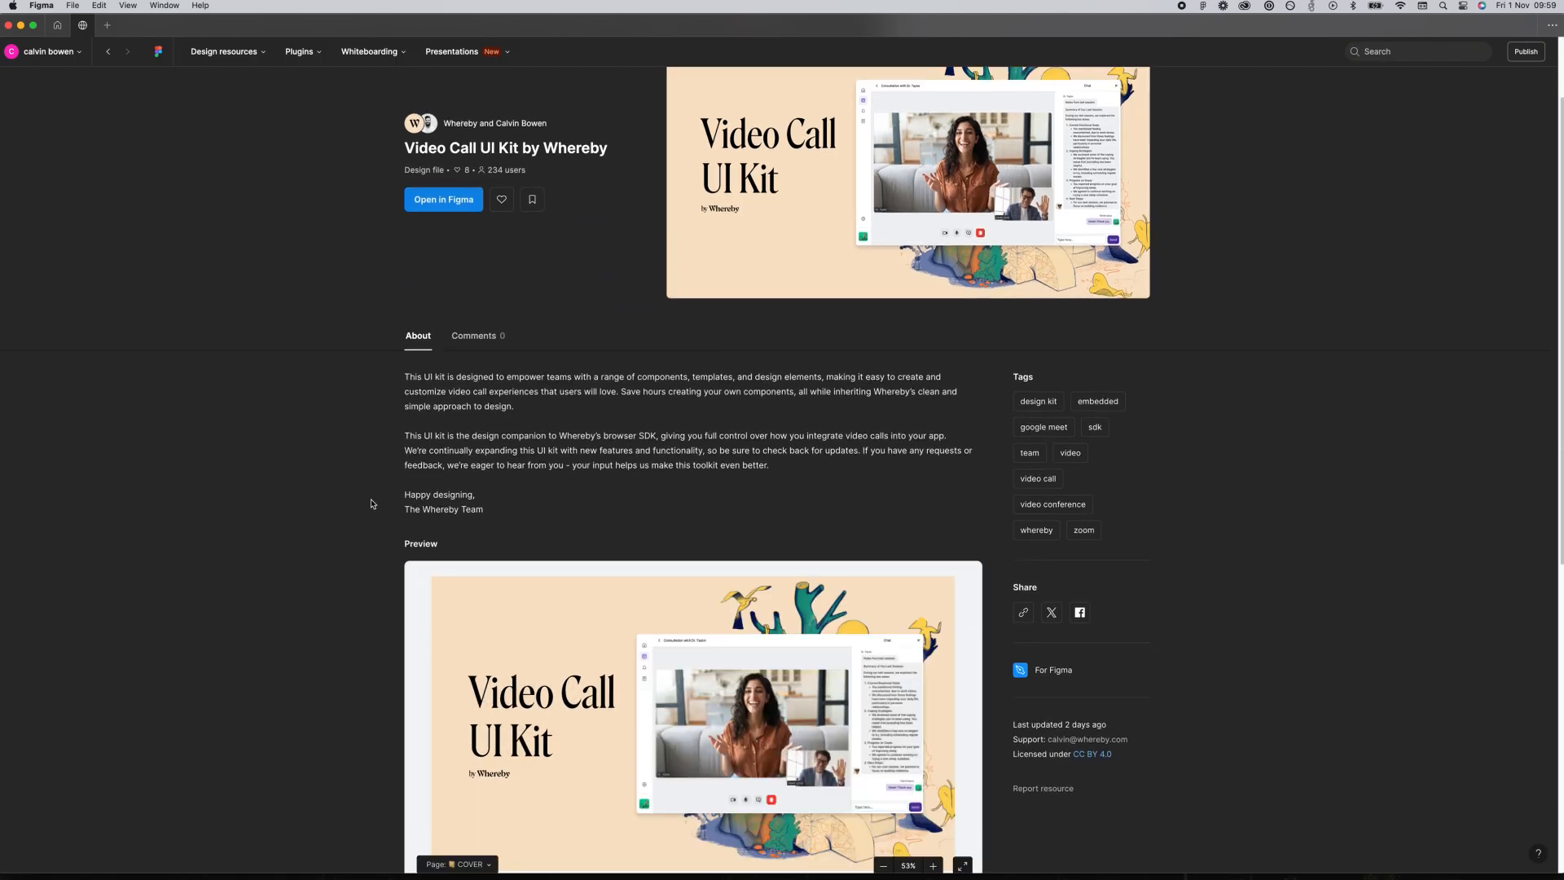
scroll(371, 503, down, 5)
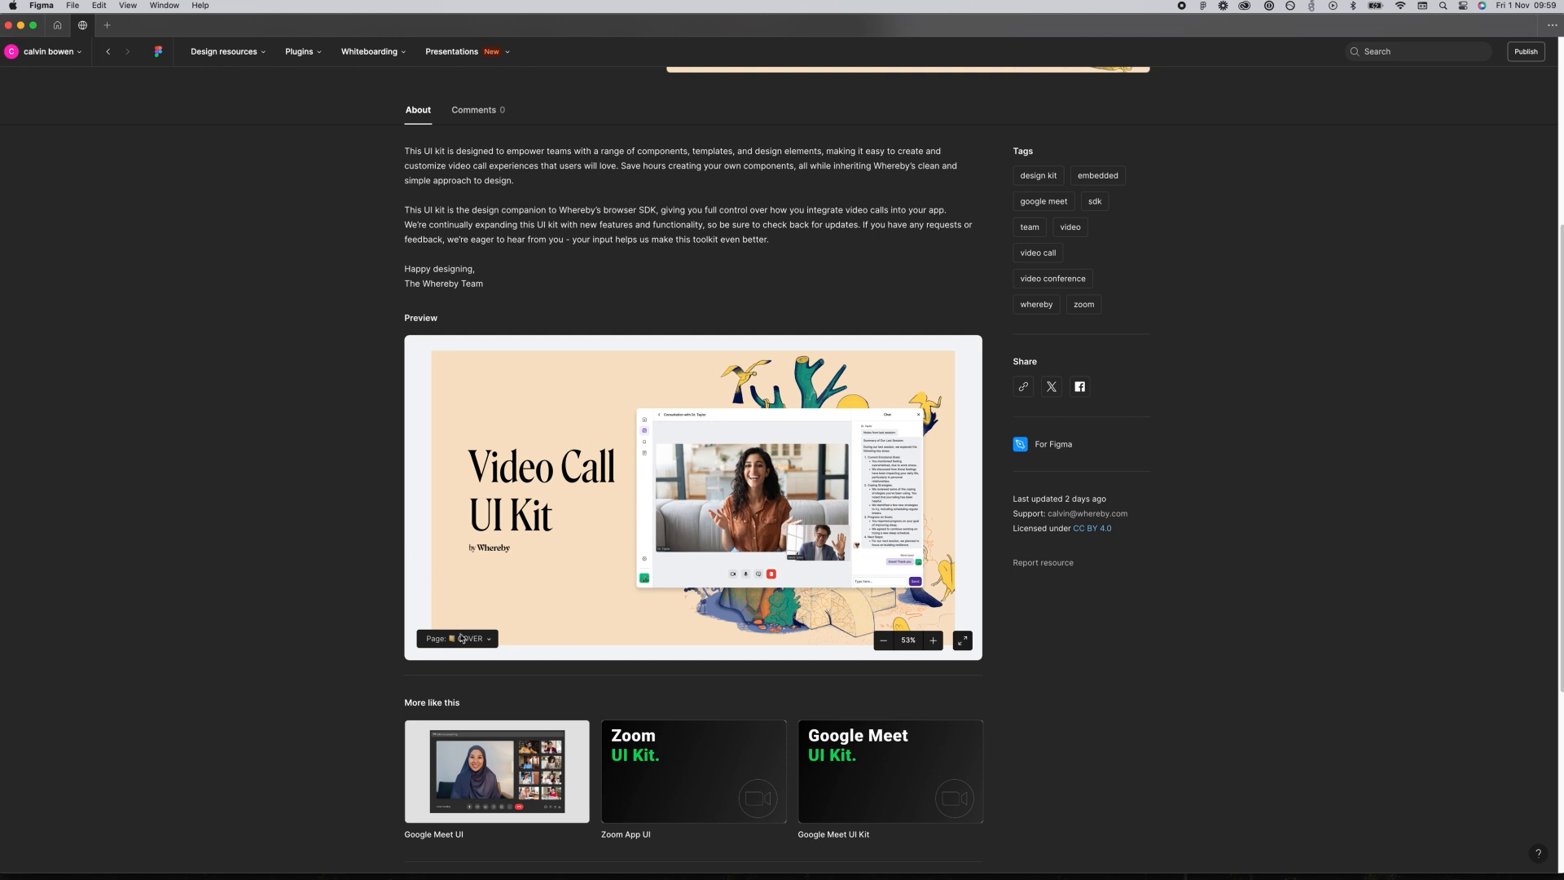
click(470, 639)
click(452, 523)
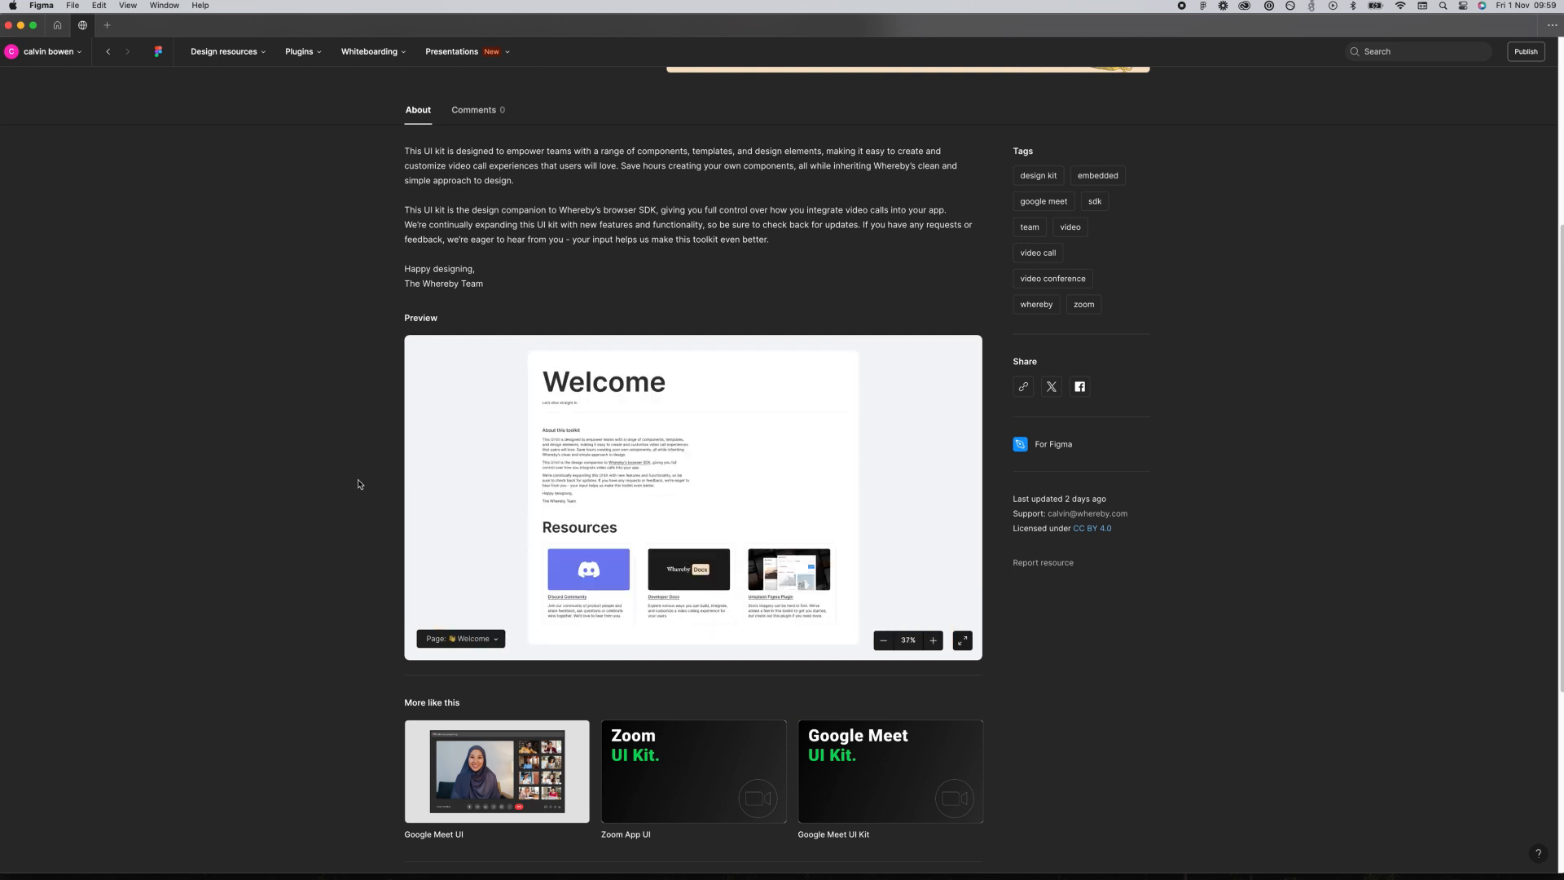
scroll(343, 402, up, 8)
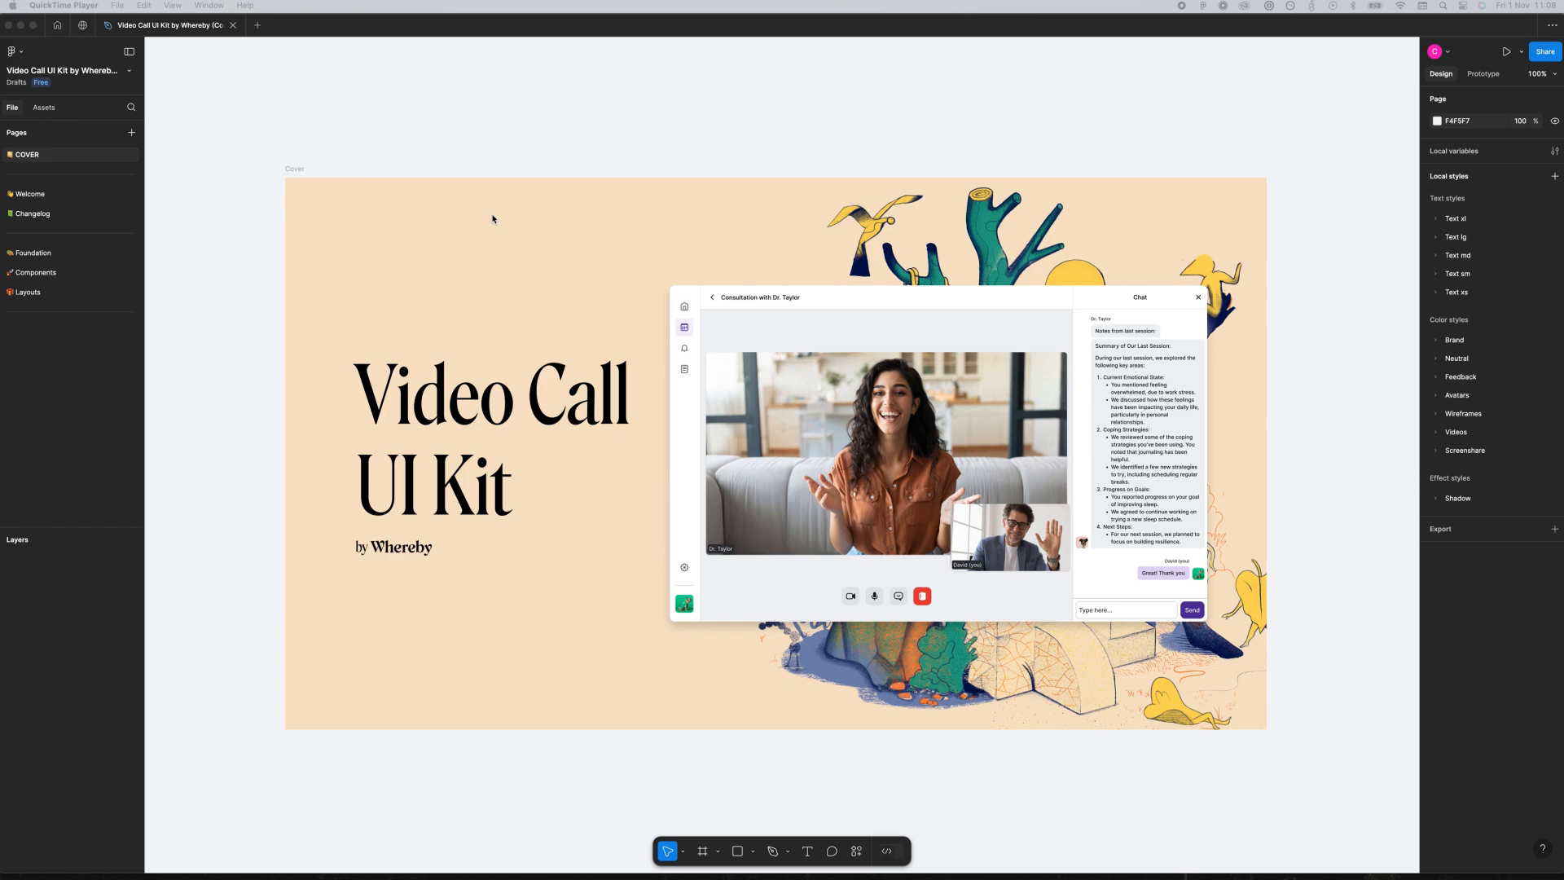
Go to the kit file's Foundation page and examine the Typography frame's text styles.
click(81, 198)
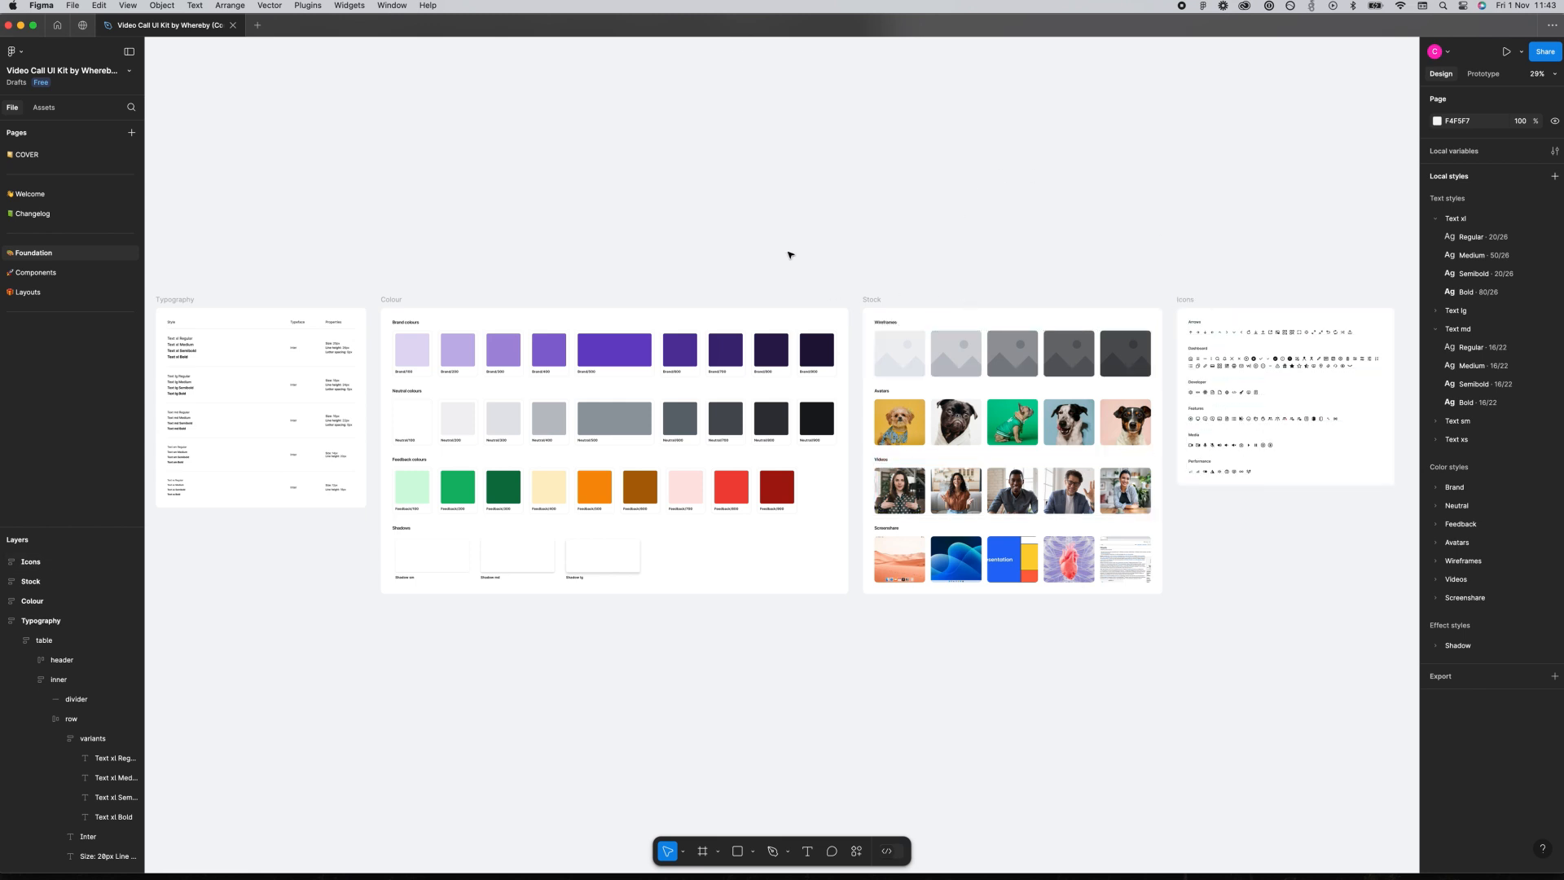
drag(605, 232, 730, 233)
drag(273, 255, 544, 544)
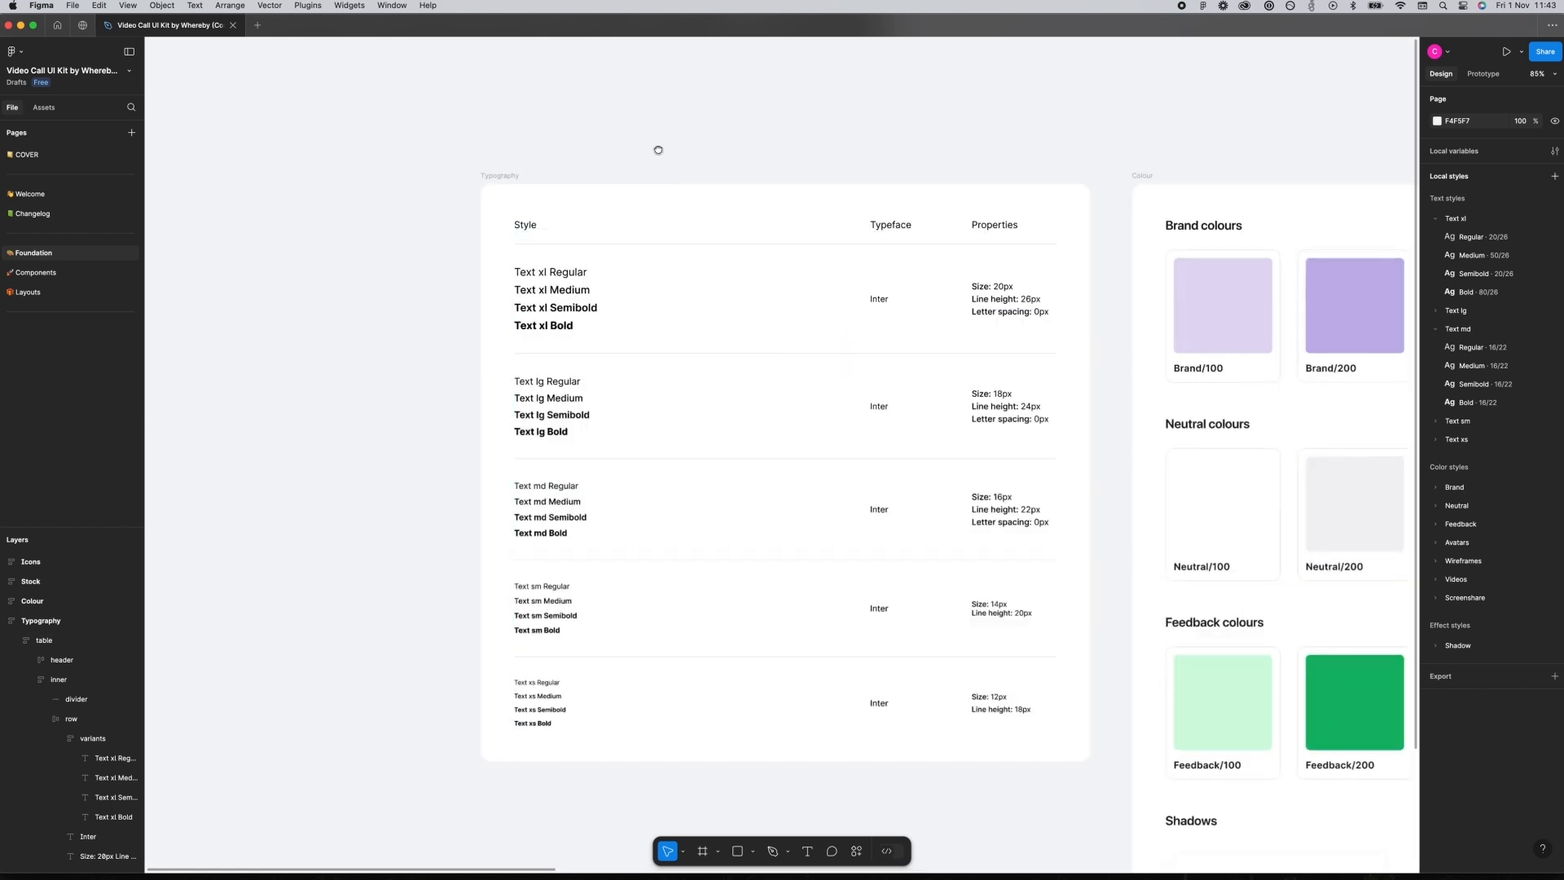
scroll(657, 146, right, 5)
drag(576, 147, 572, 145)
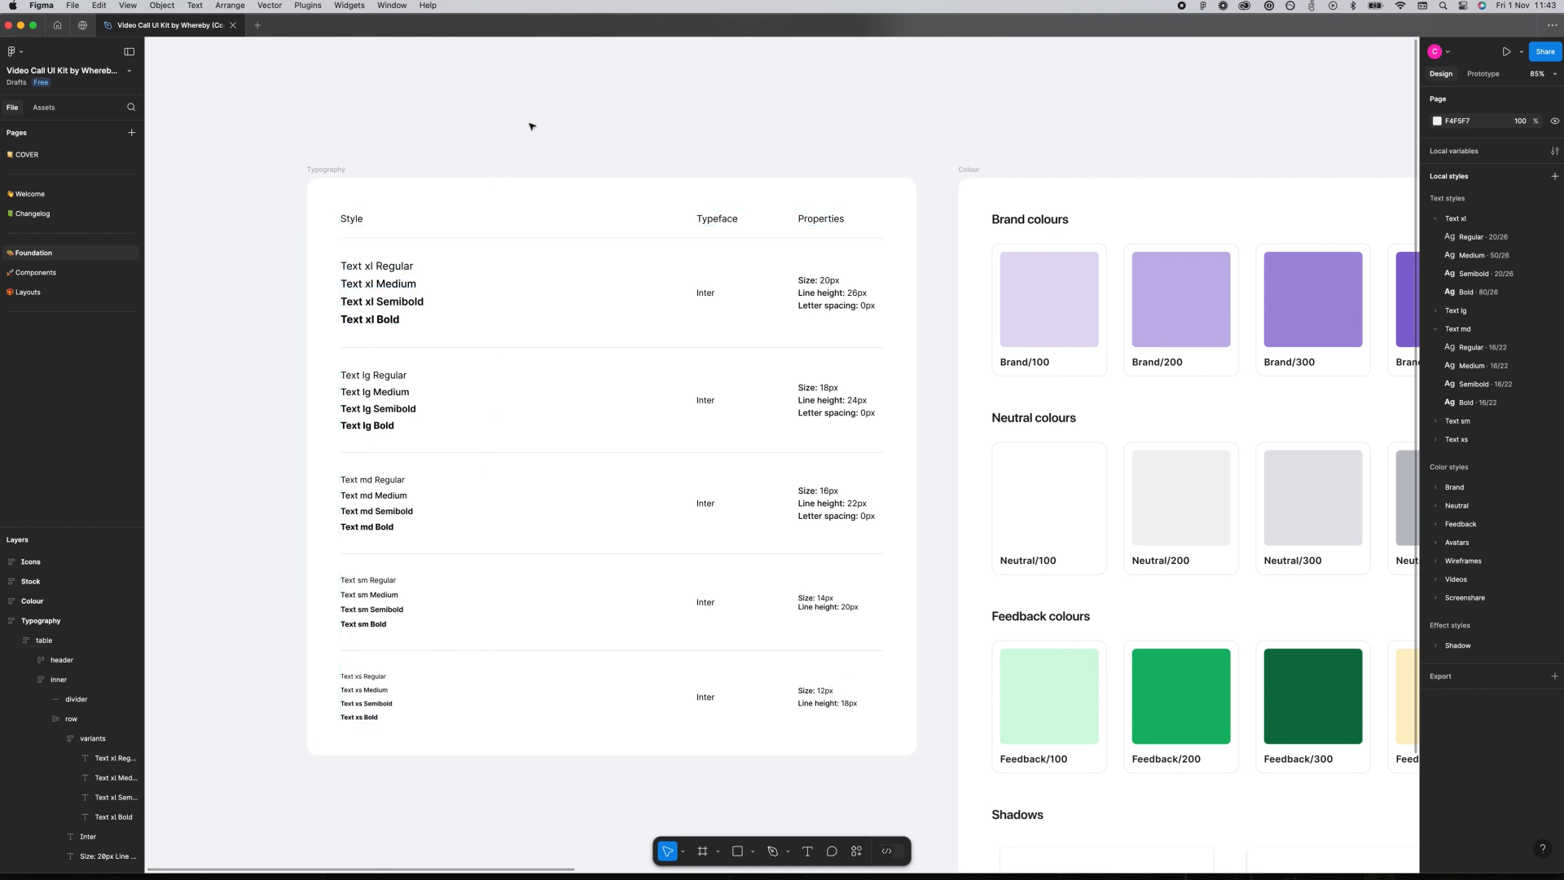
Add a text layer reading "hello world" on the empty canvas above the Typography frame.
drag(531, 126, 504, 164)
key(t)
click(501, 179)
text(hel)
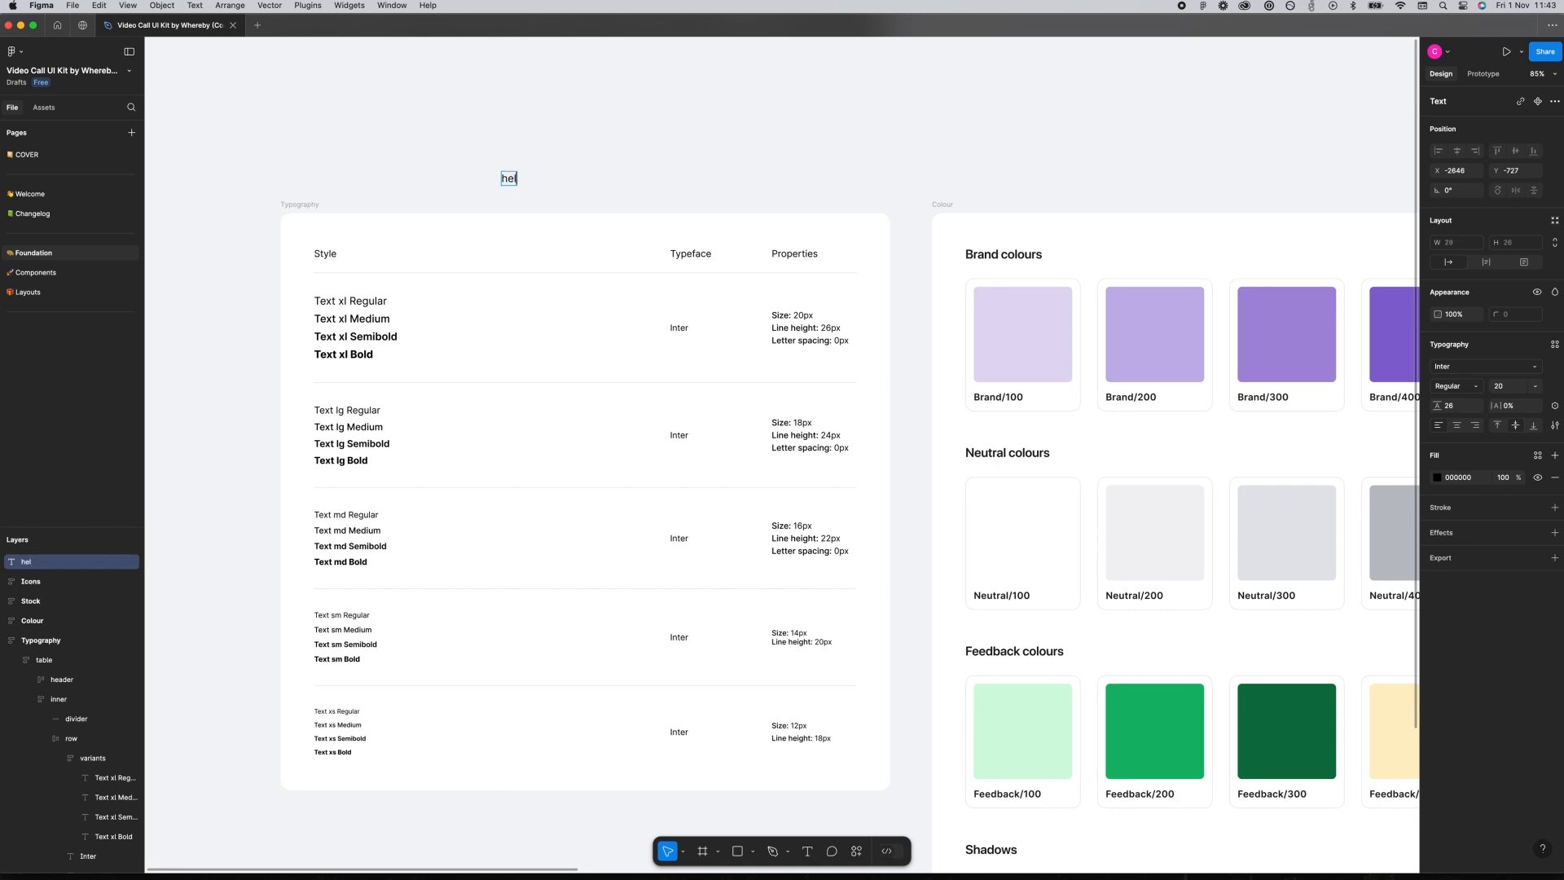
text(lo world)
key(Escape)
key(Escape)
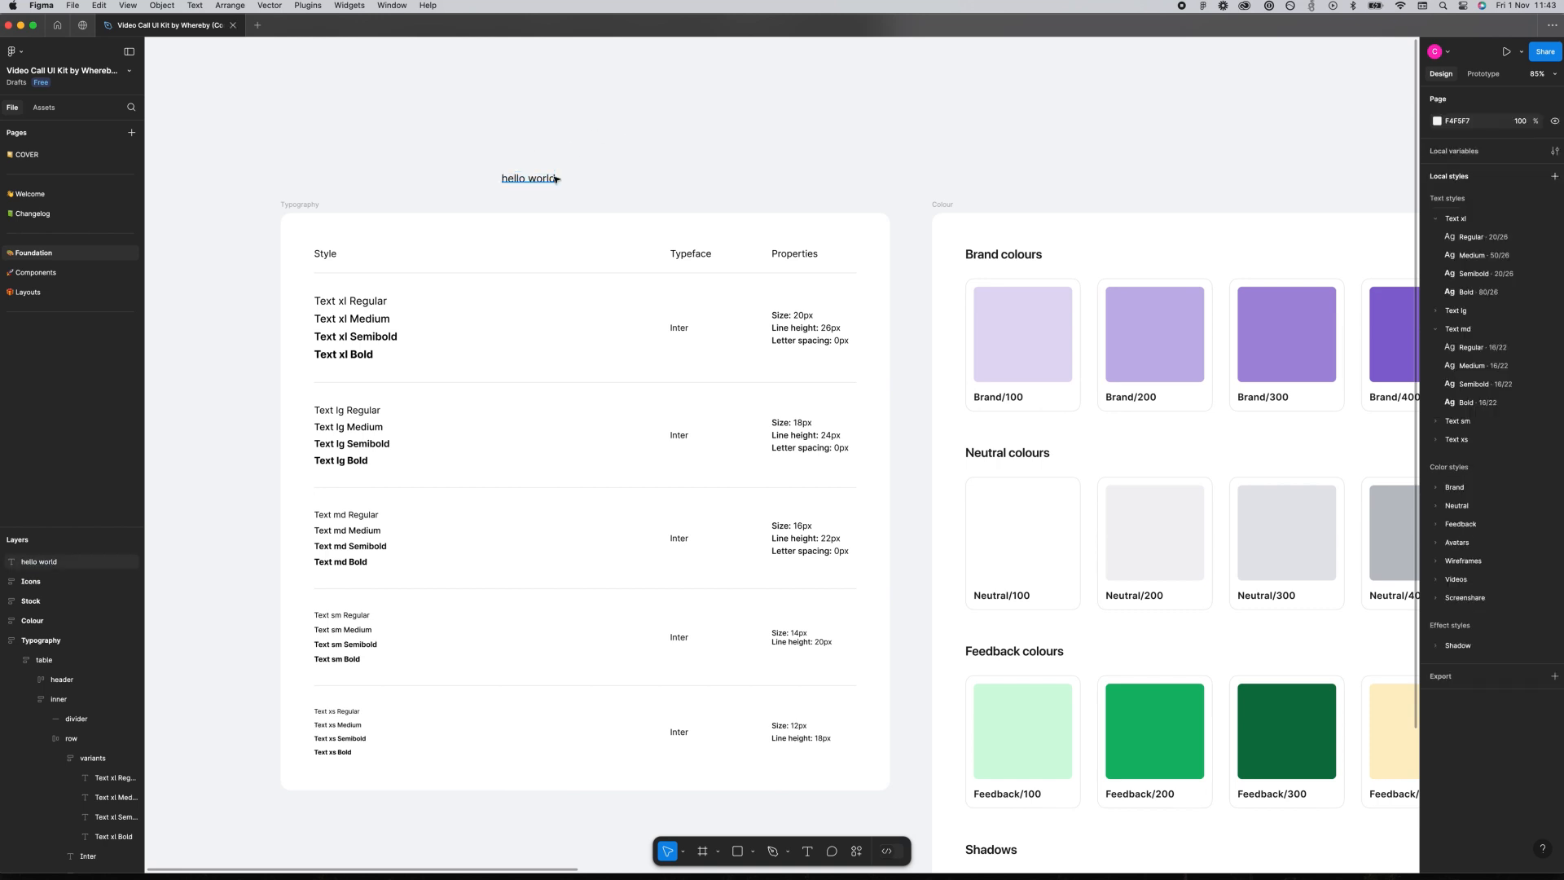
Apply the Text xl Bold text style to the "hello world" text.
click(557, 179)
click(1554, 344)
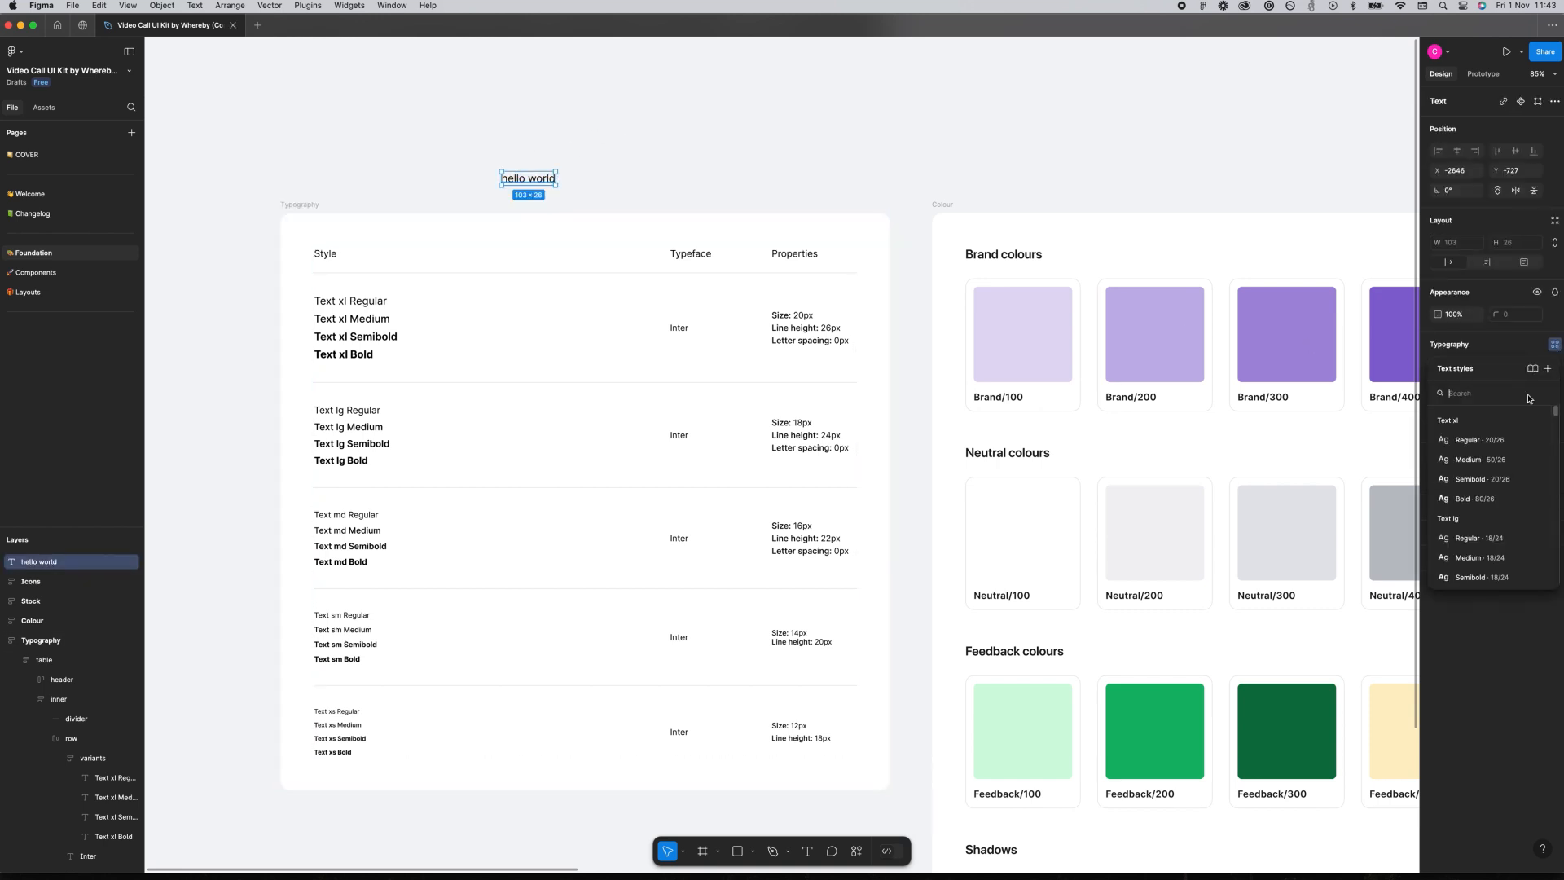
click(1492, 499)
click(682, 79)
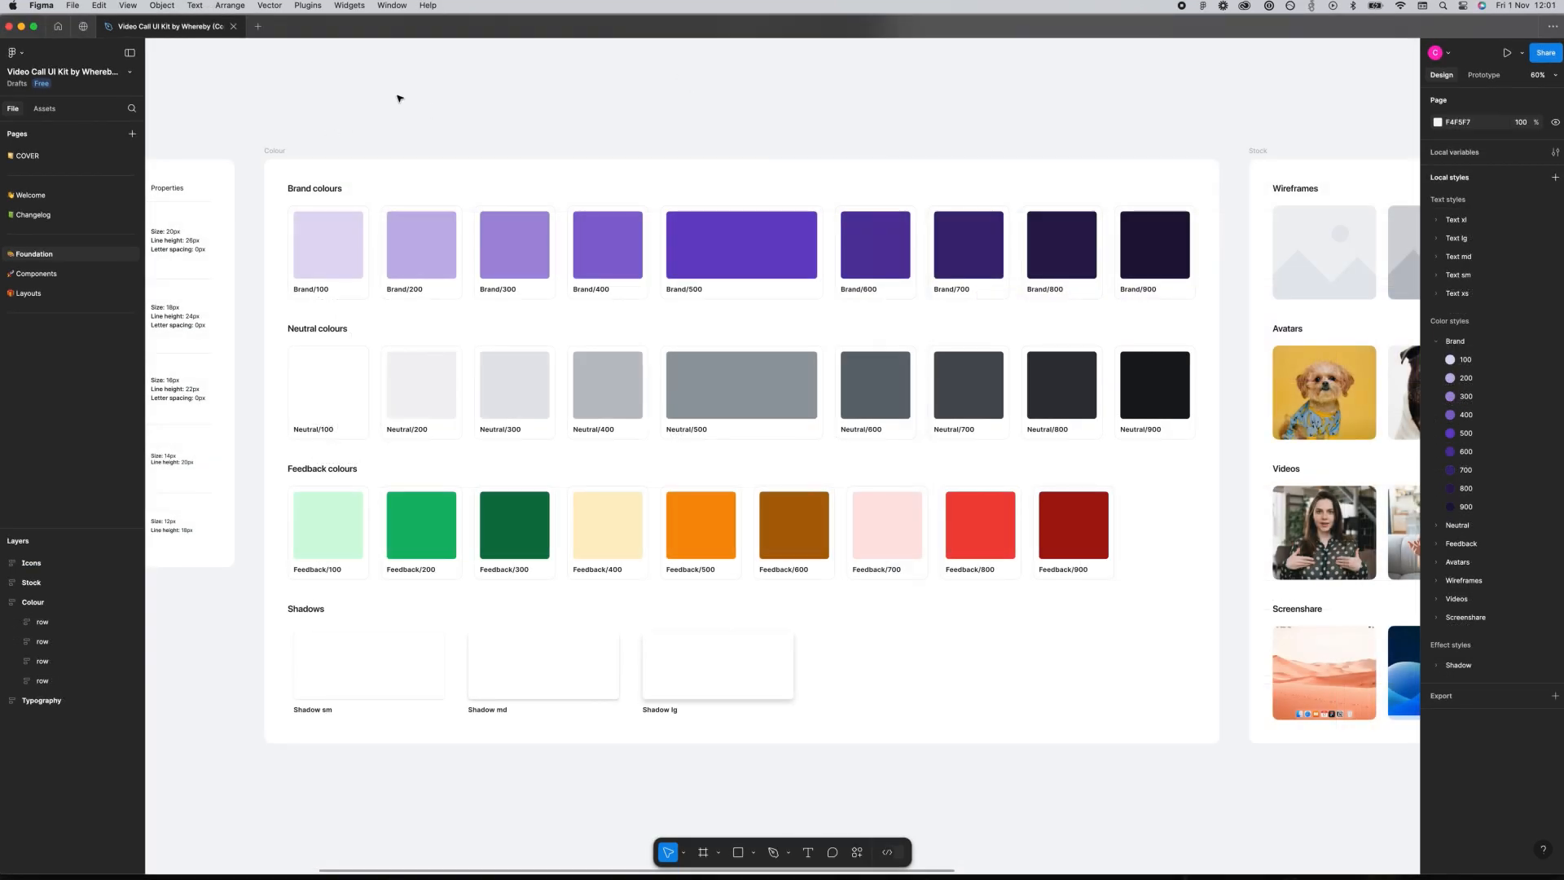
Inspect the fill styles of the Brand/500 and Neutral/500 swatches in the Colour frame.
click(713, 248)
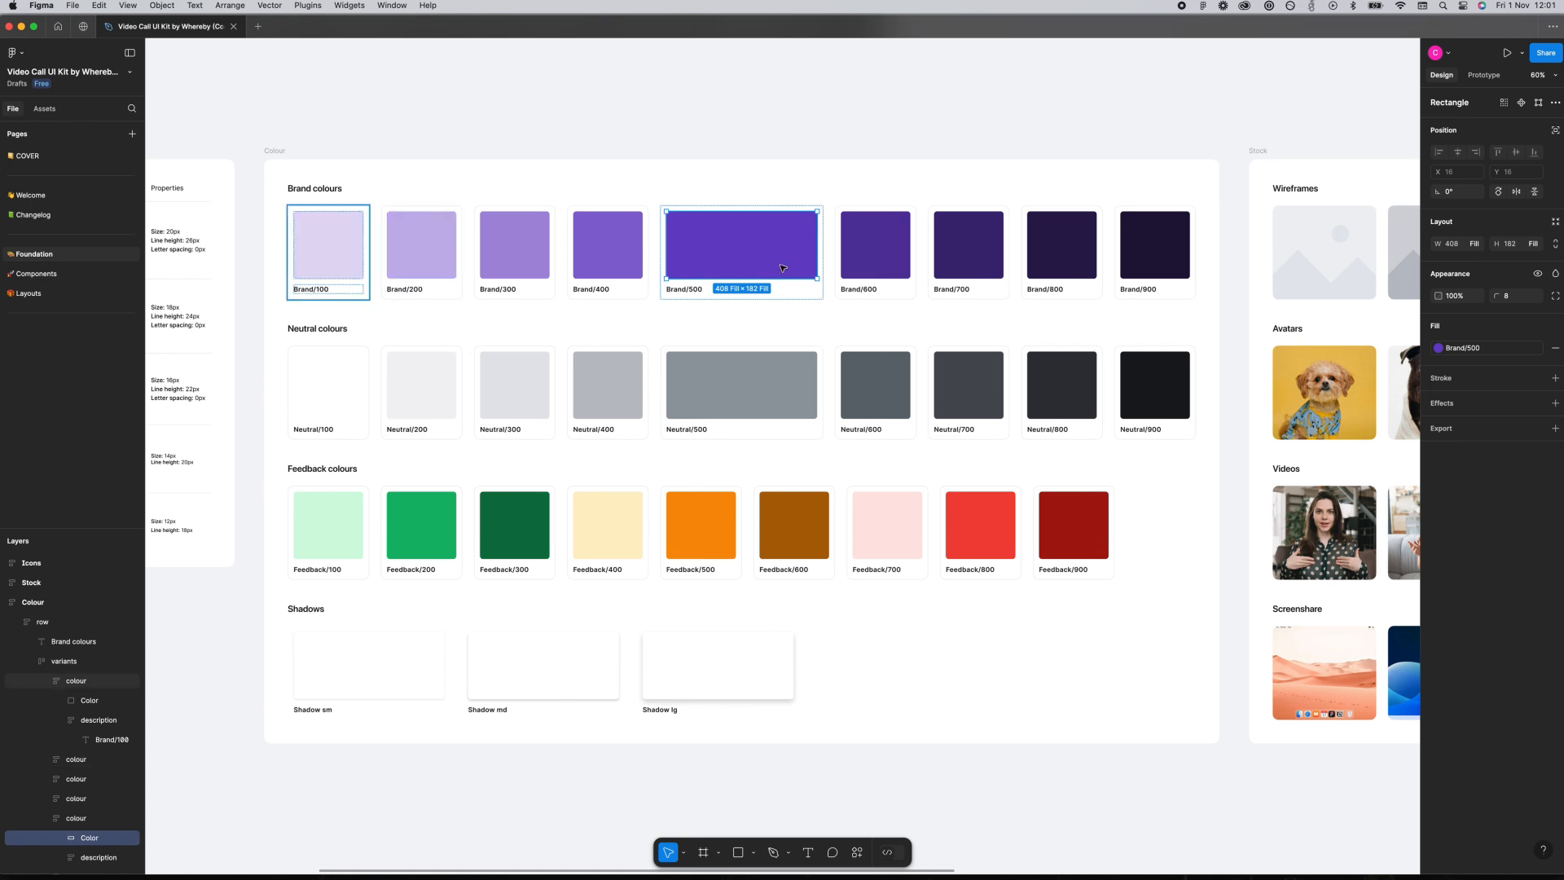
click(742, 133)
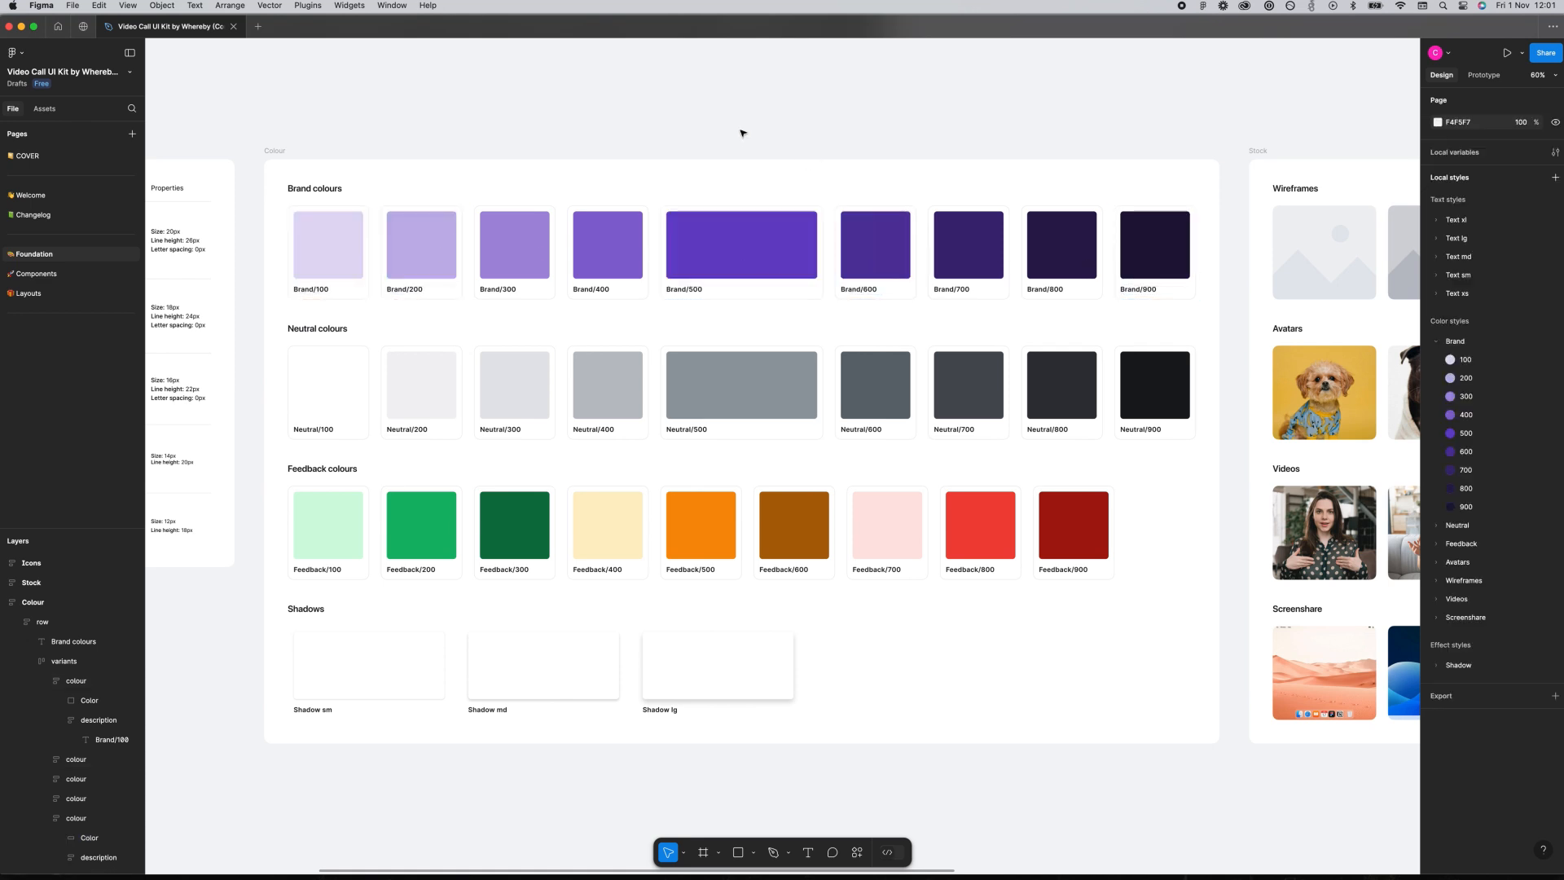
click(726, 405)
click(967, 137)
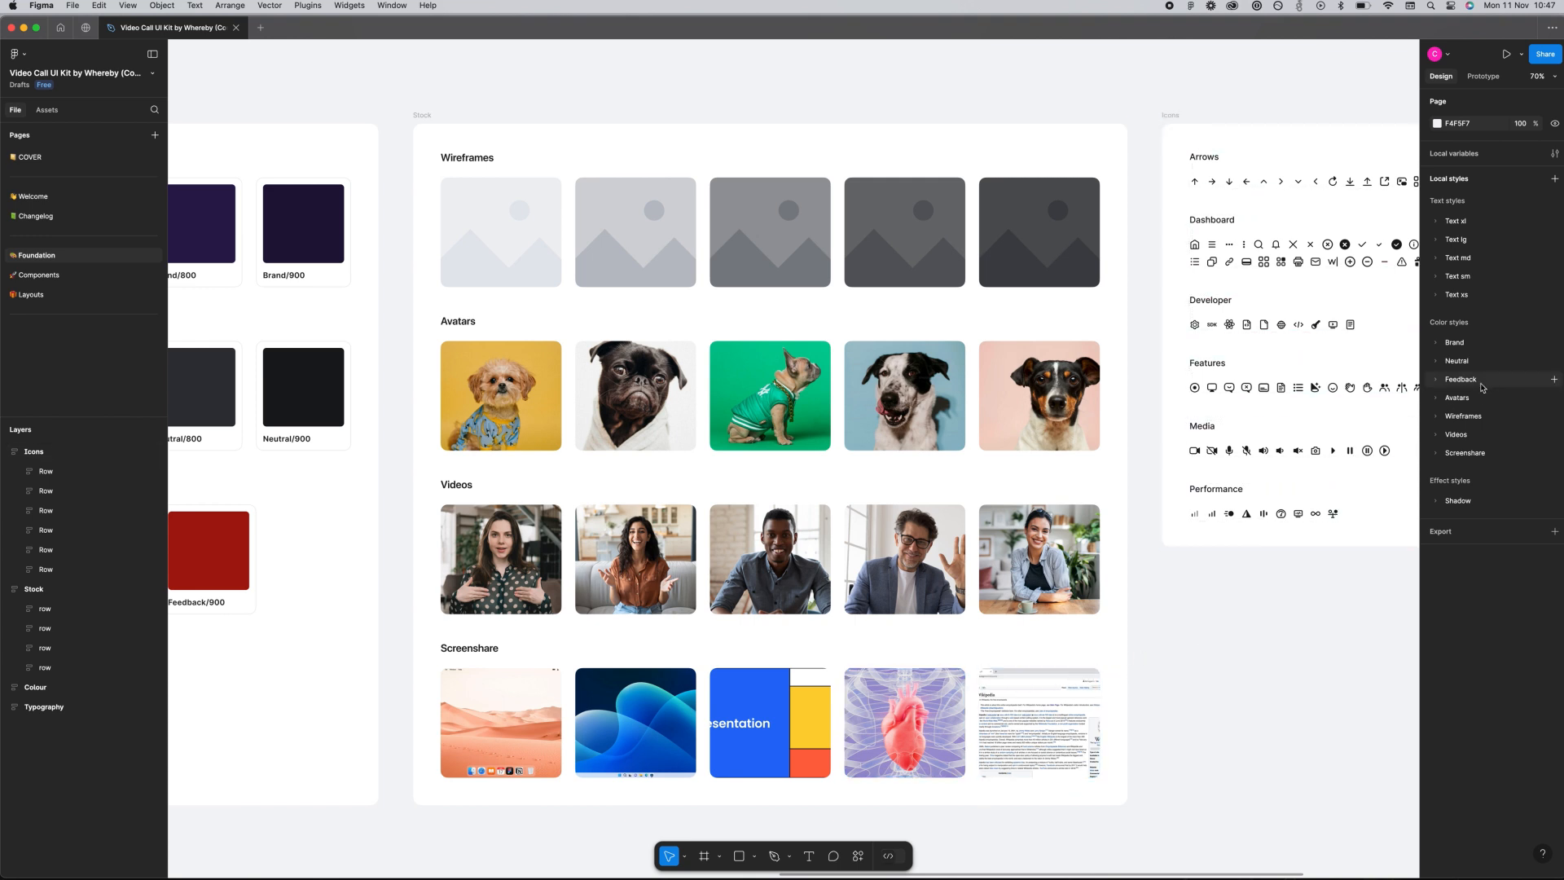
Expand the Avatars colour styles and open the image fill settings of style 03.
click(1450, 403)
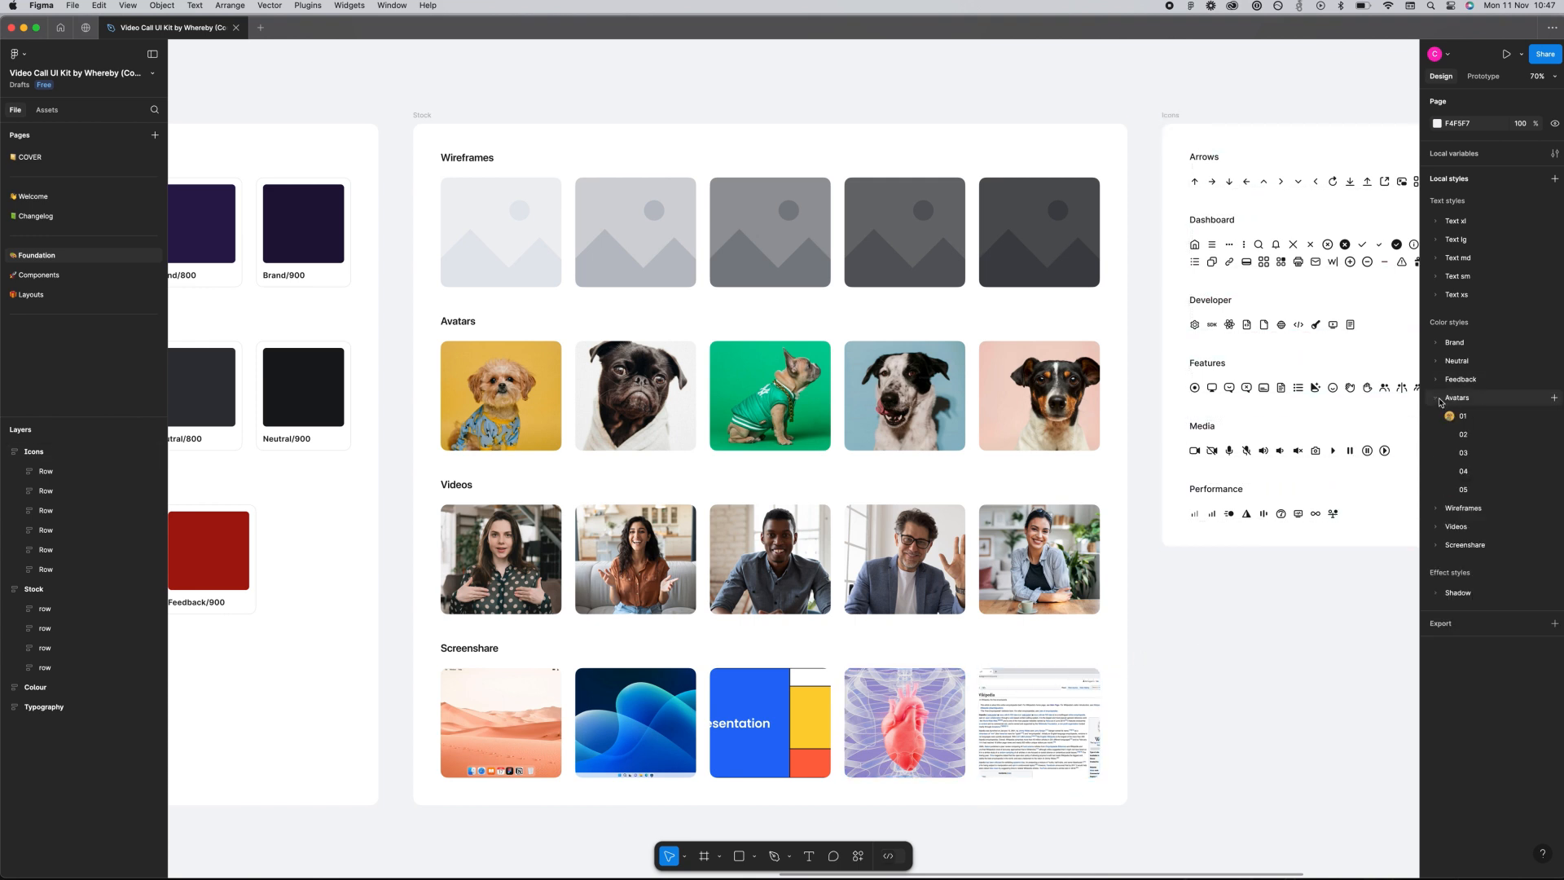
click(1553, 453)
click(1255, 637)
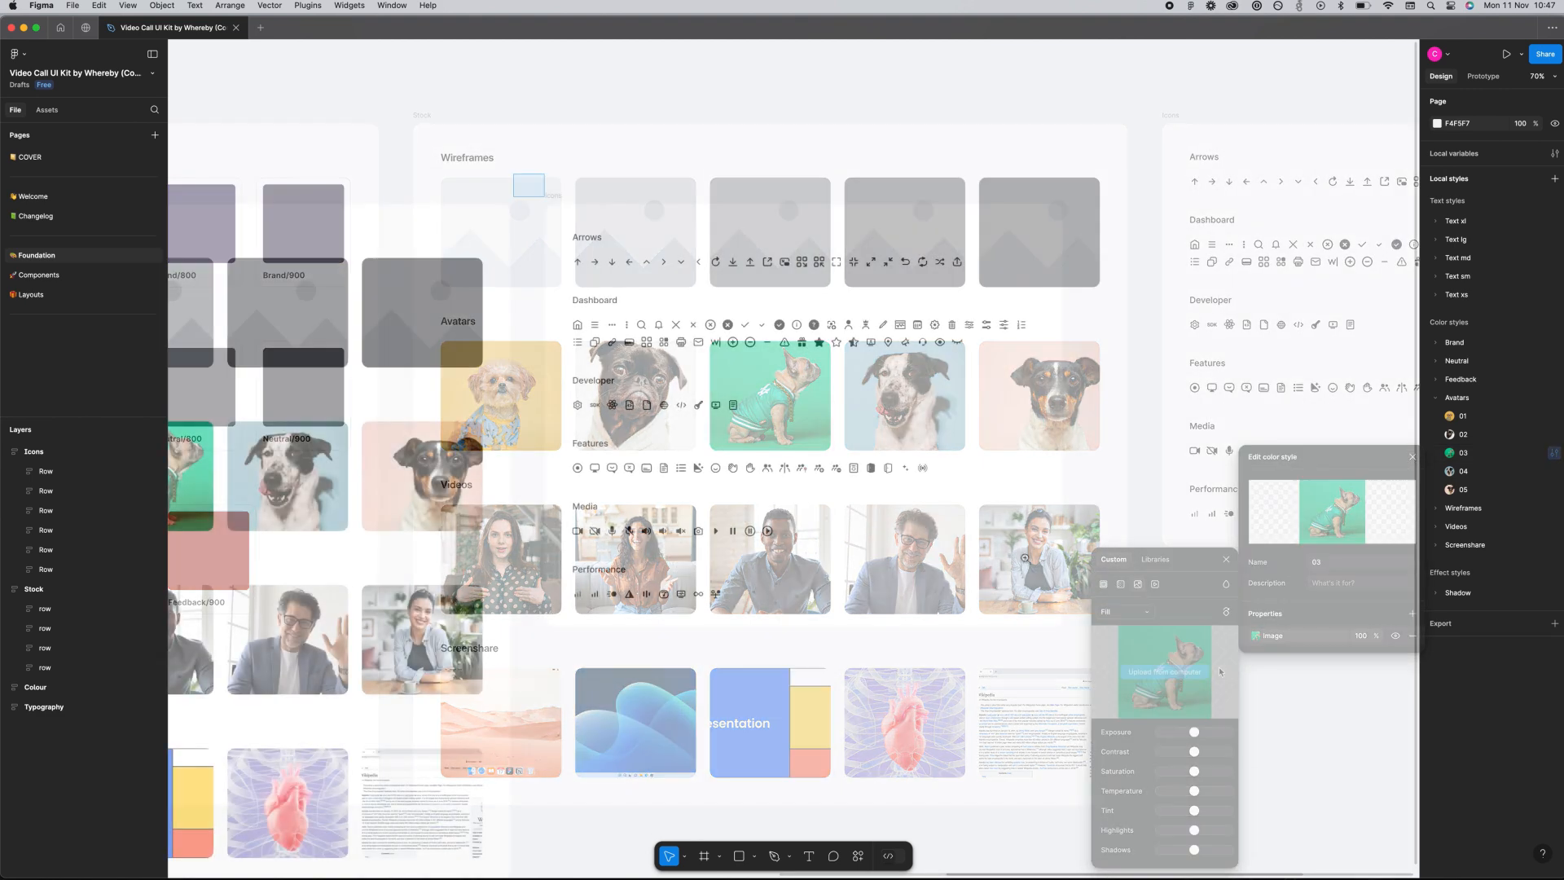
Examine the icon set in the Icons frame.
key(z)
drag(514, 174, 1151, 669)
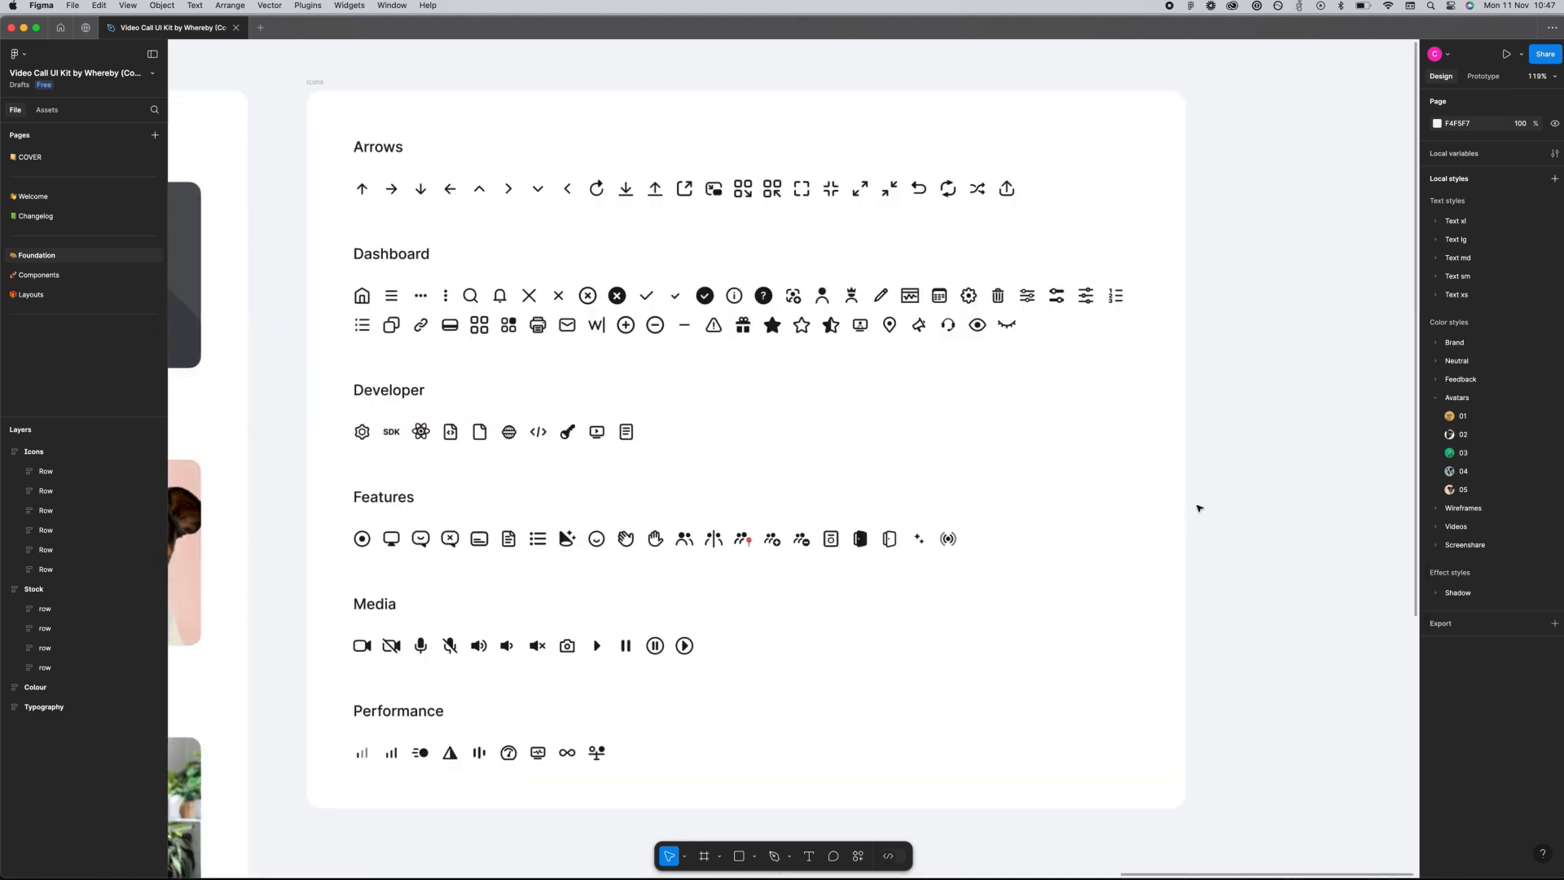
scroll(1252, 467, left, 1)
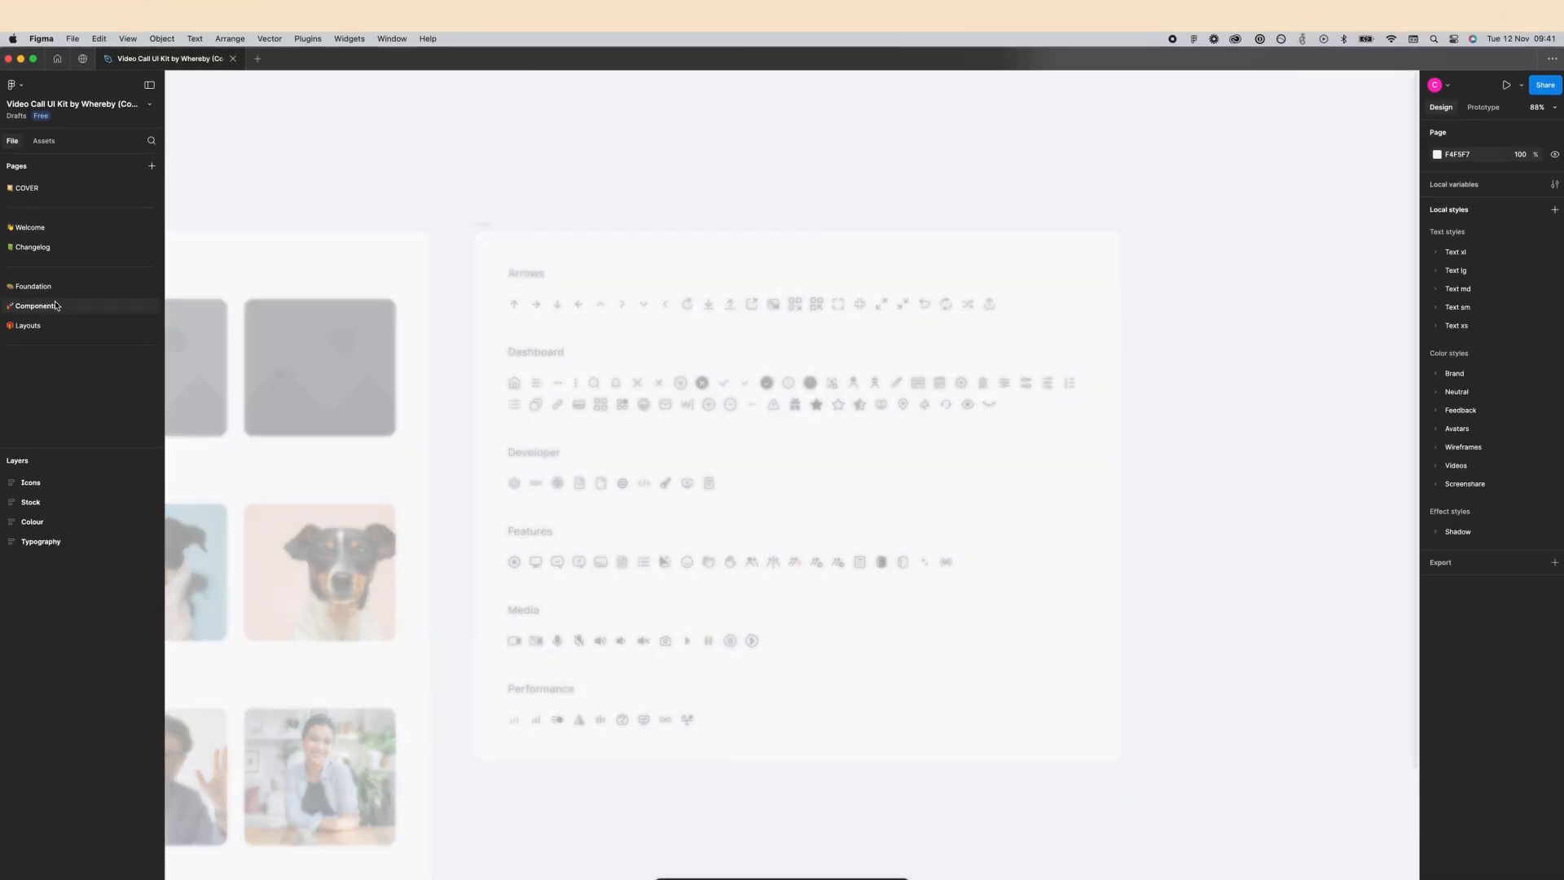
Open the Components page and look over its component frames and variants.
click(62, 272)
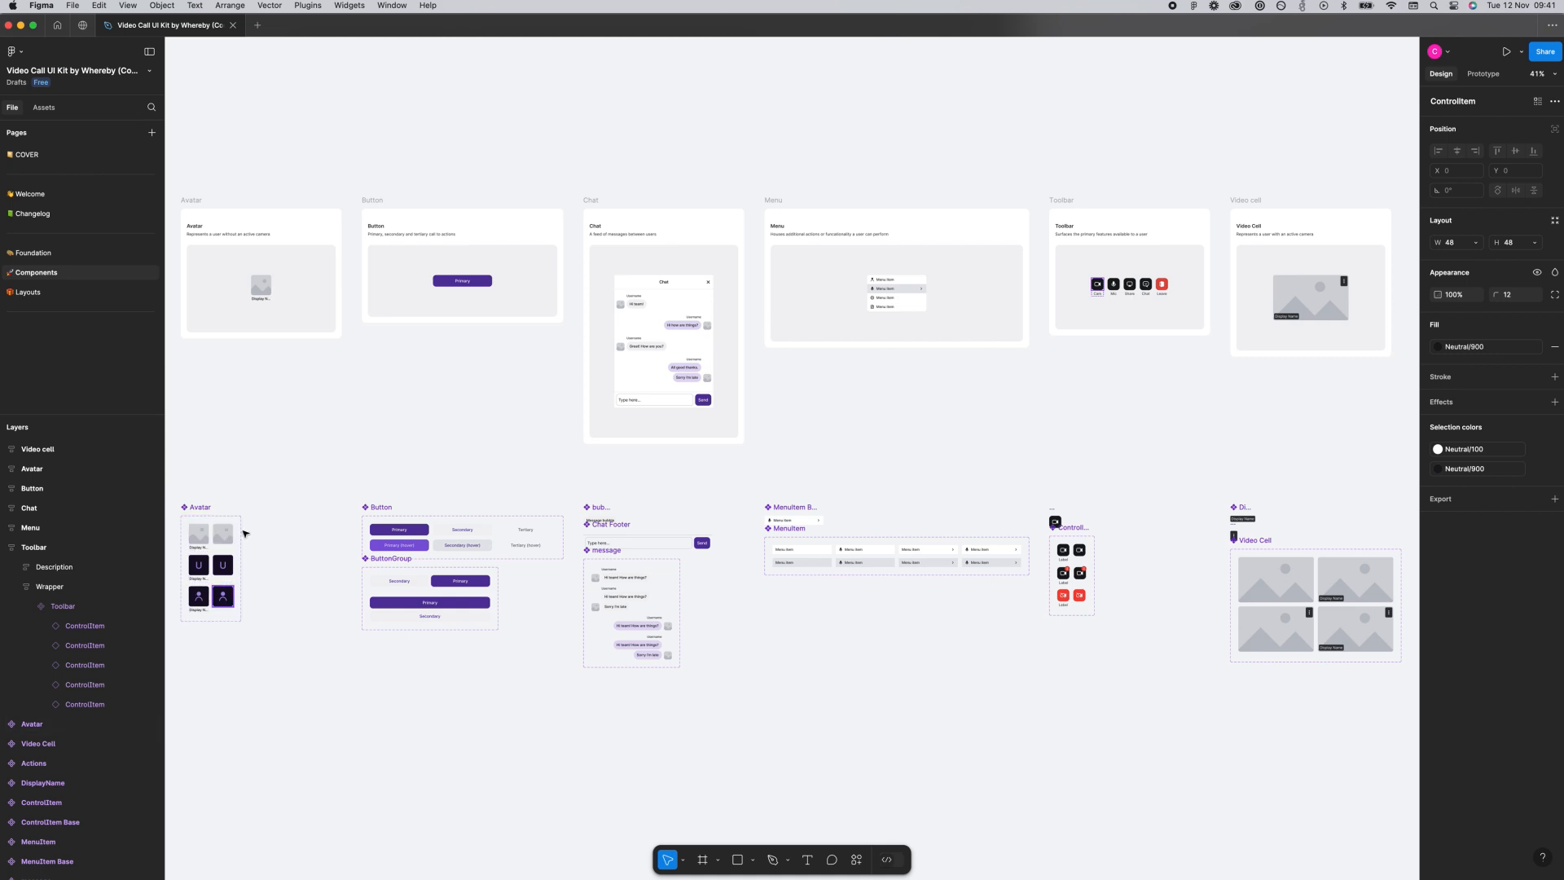
click(340, 468)
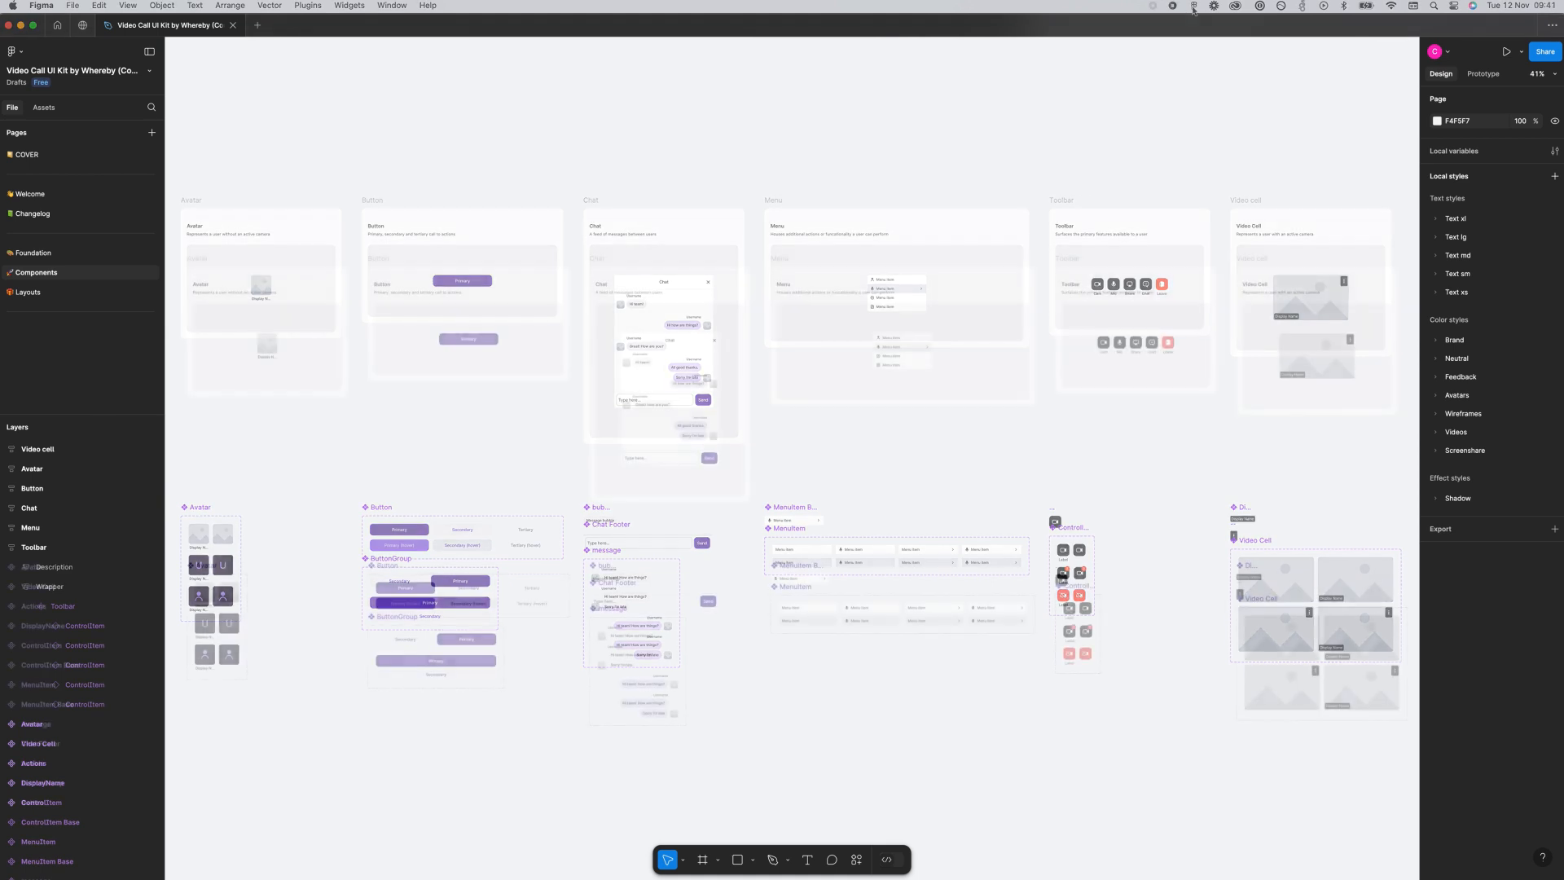
click(880, 140)
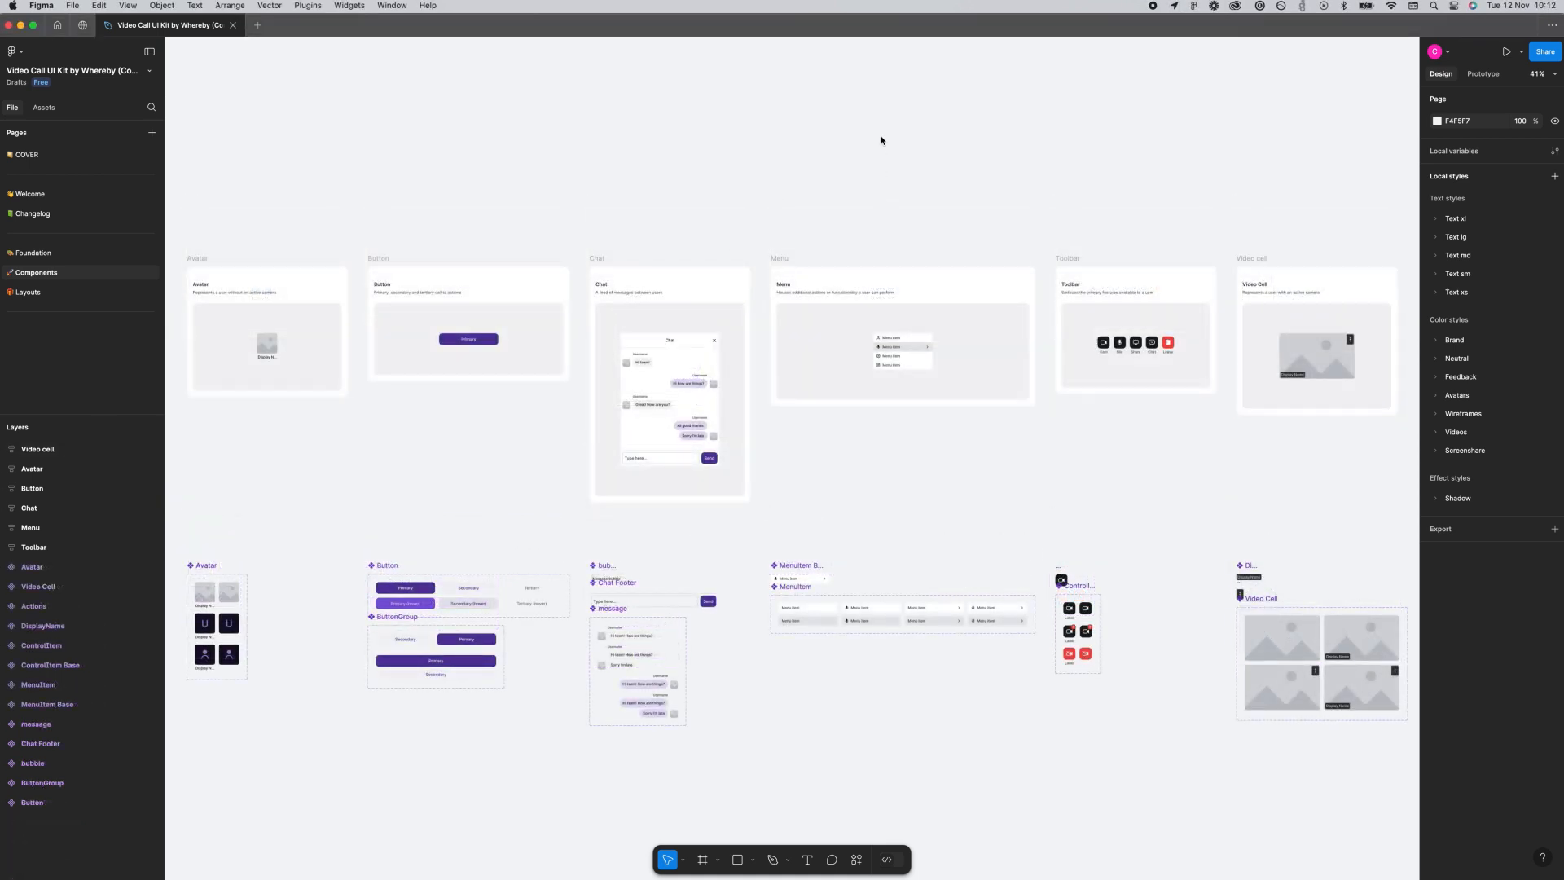
Examine the Video Cell instance in its frame, checking the image's fill style and the DisplayName and Actions layers.
scroll(1065, 149, right, 3)
key(z)
drag(887, 173, 1199, 460)
drag(1268, 260, 1168, 171)
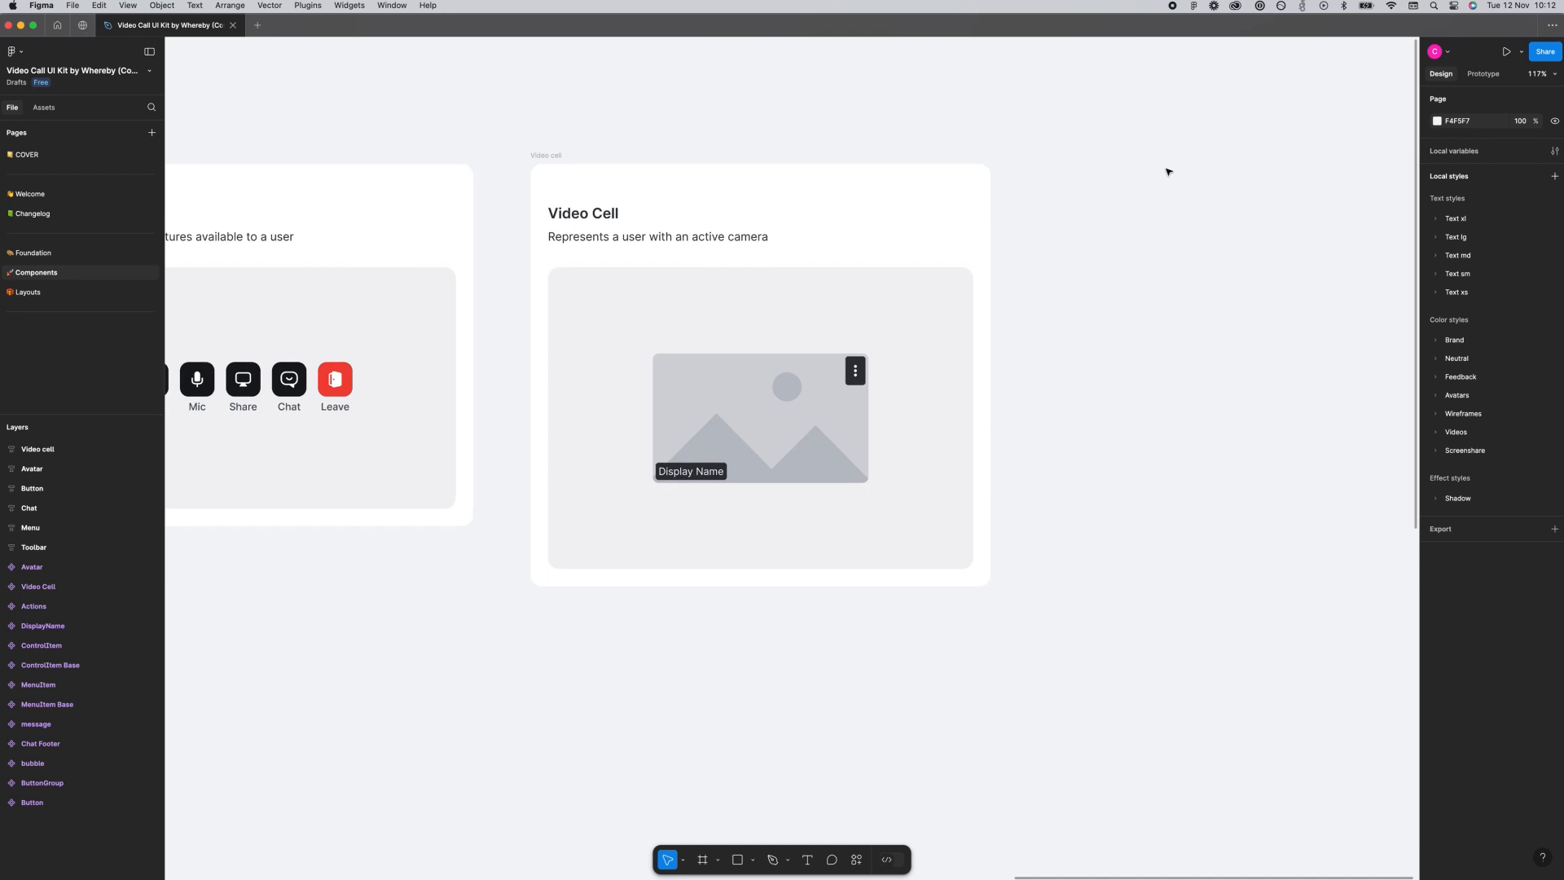
double_click(749, 438)
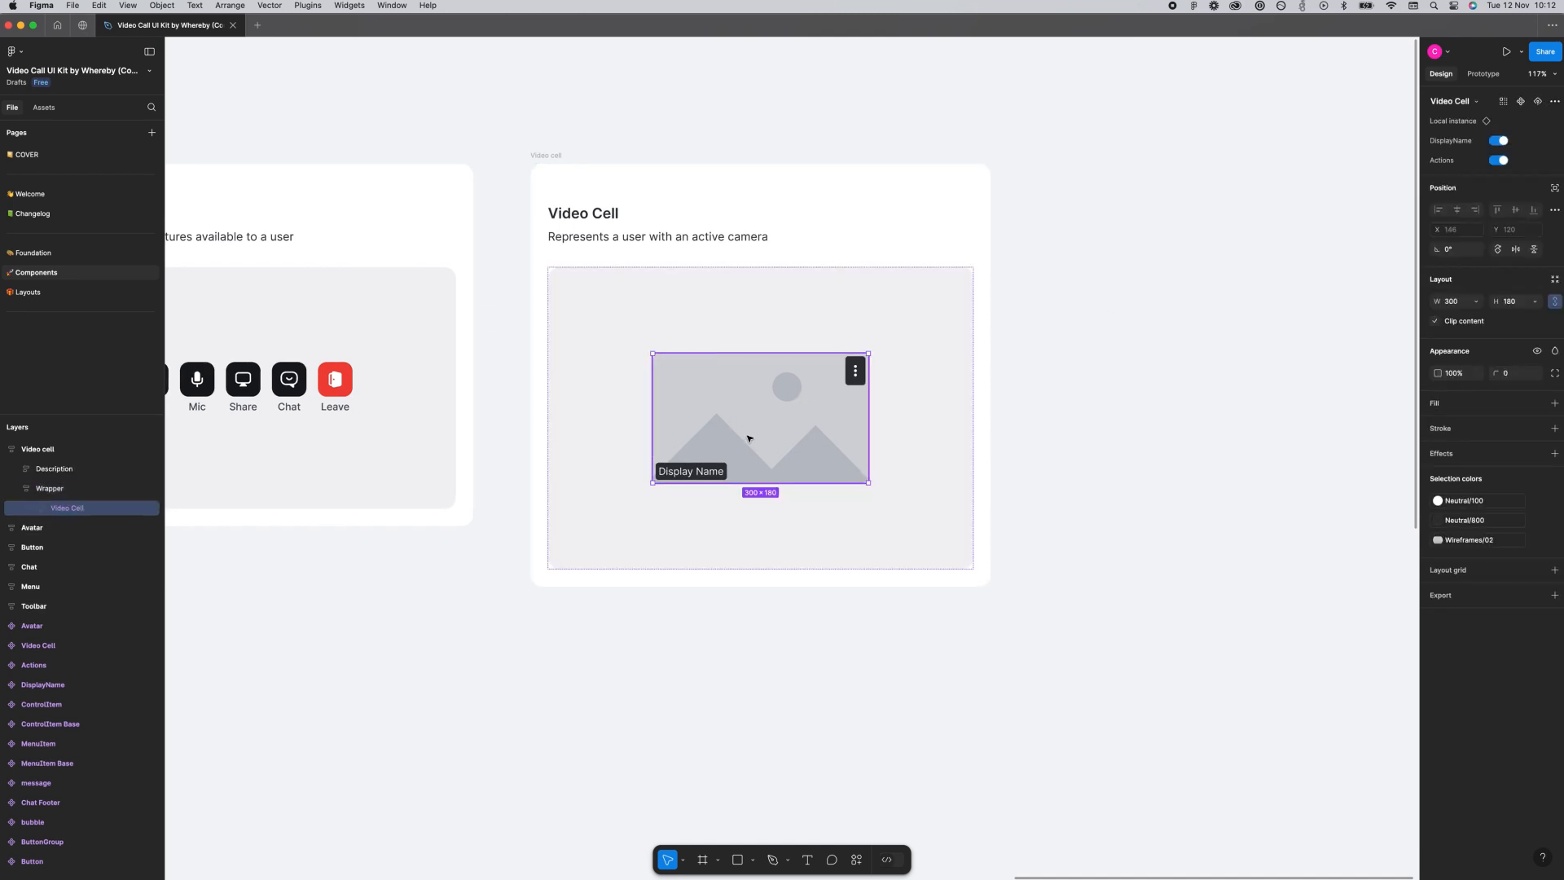
double_click(750, 438)
click(1466, 387)
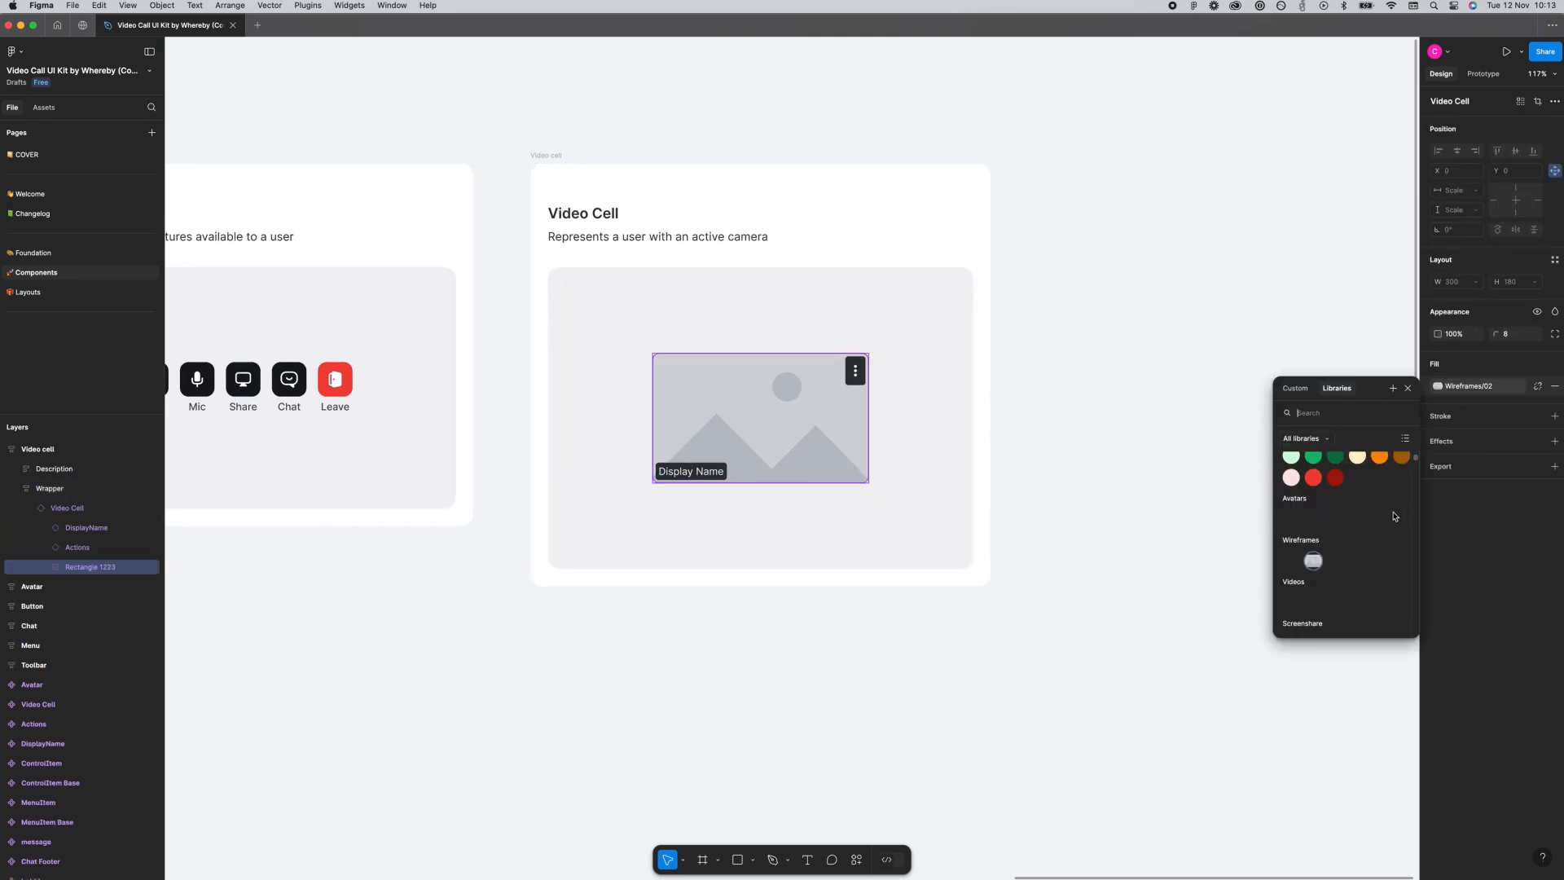
click(1092, 568)
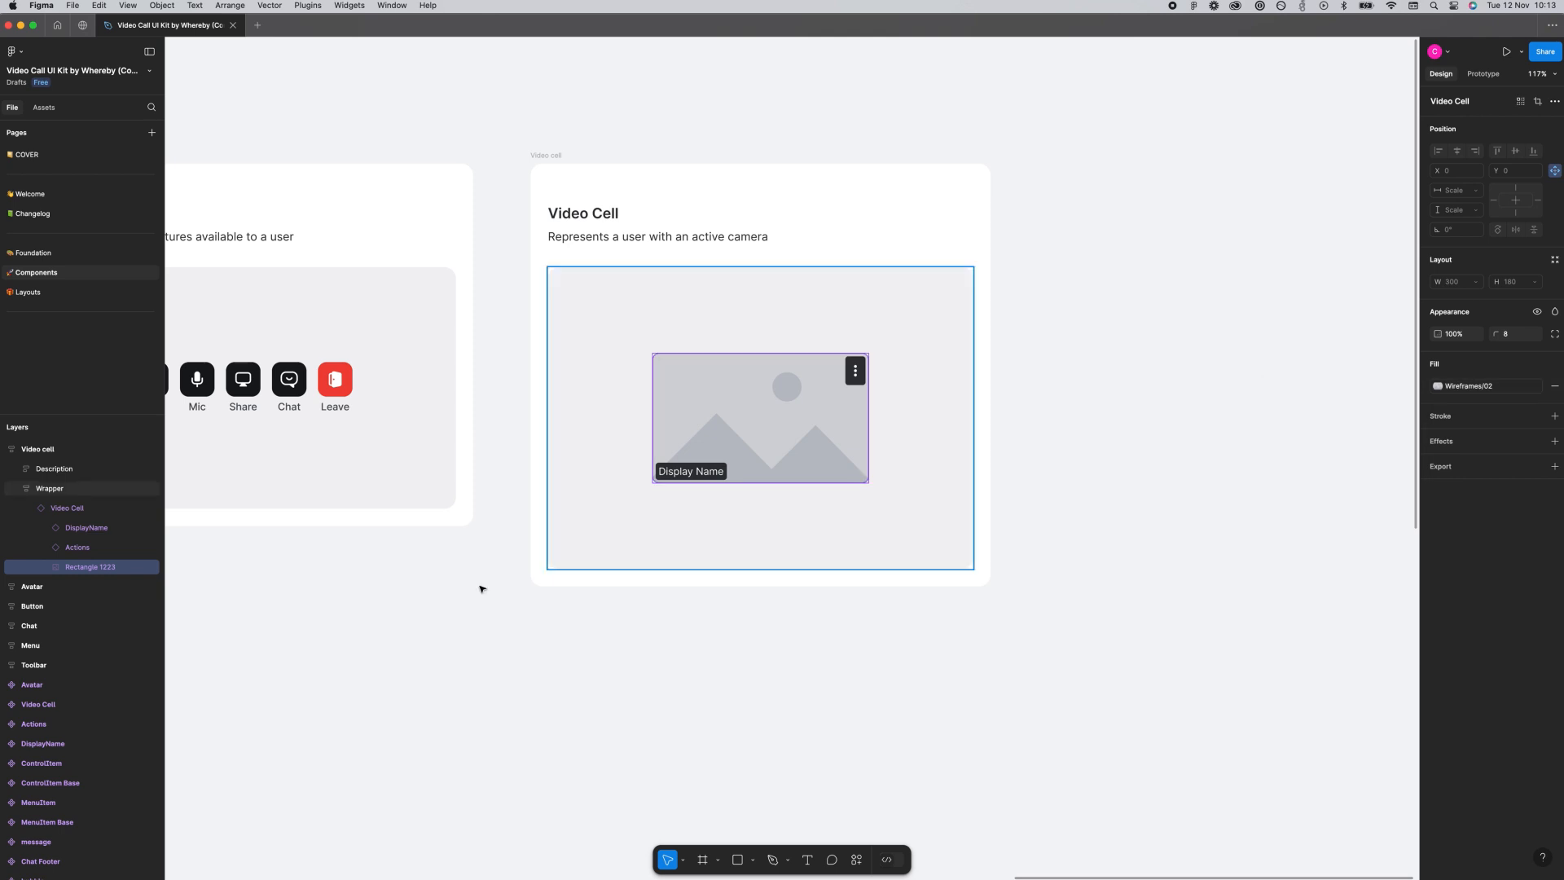
click(85, 527)
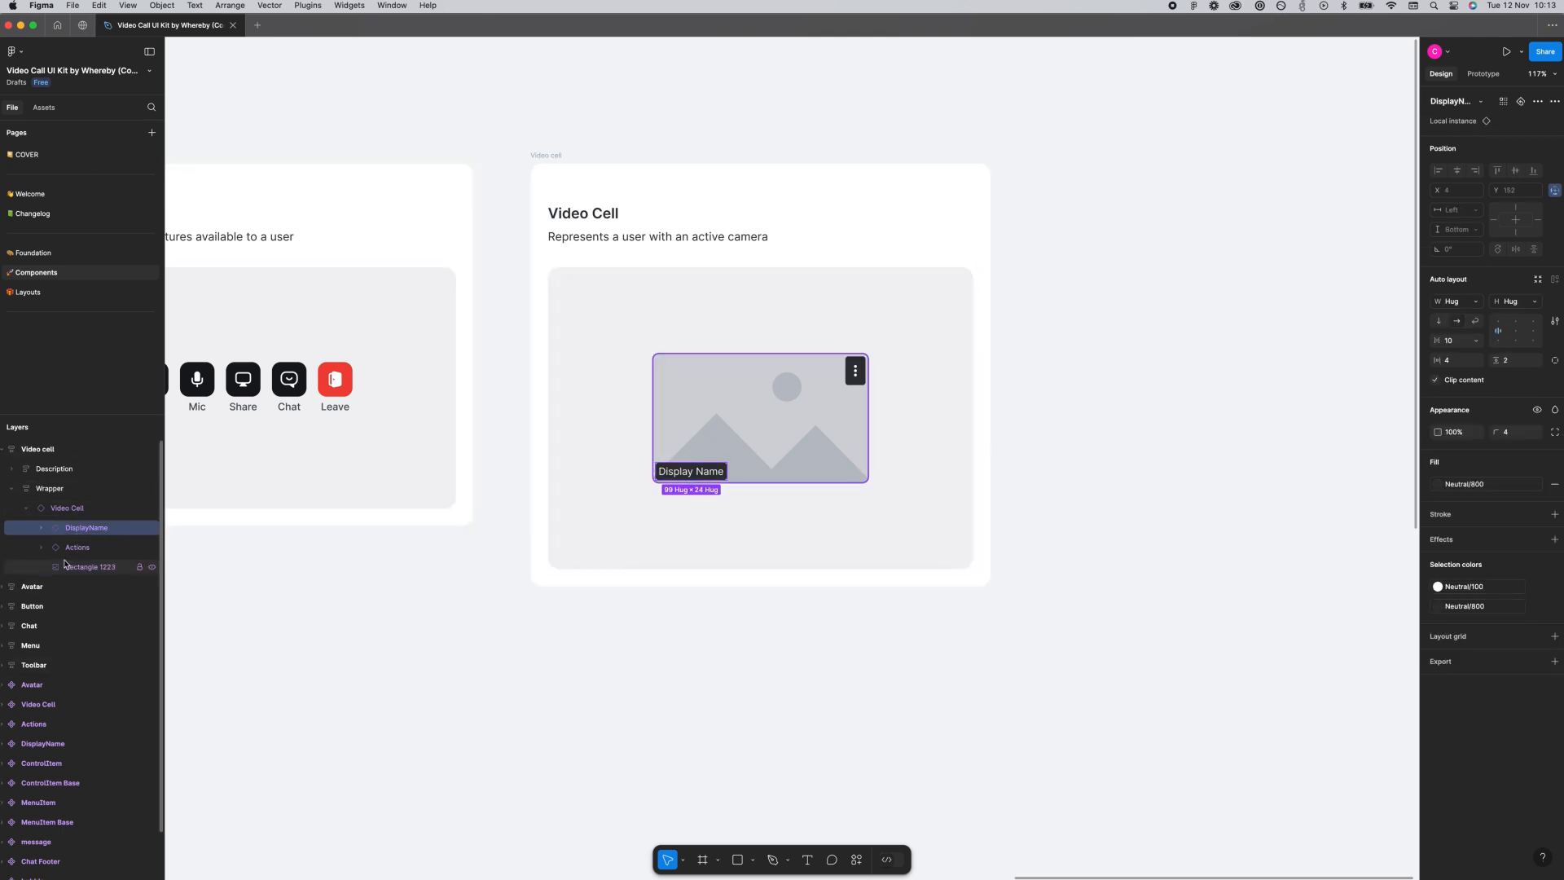
click(860, 373)
click(1133, 428)
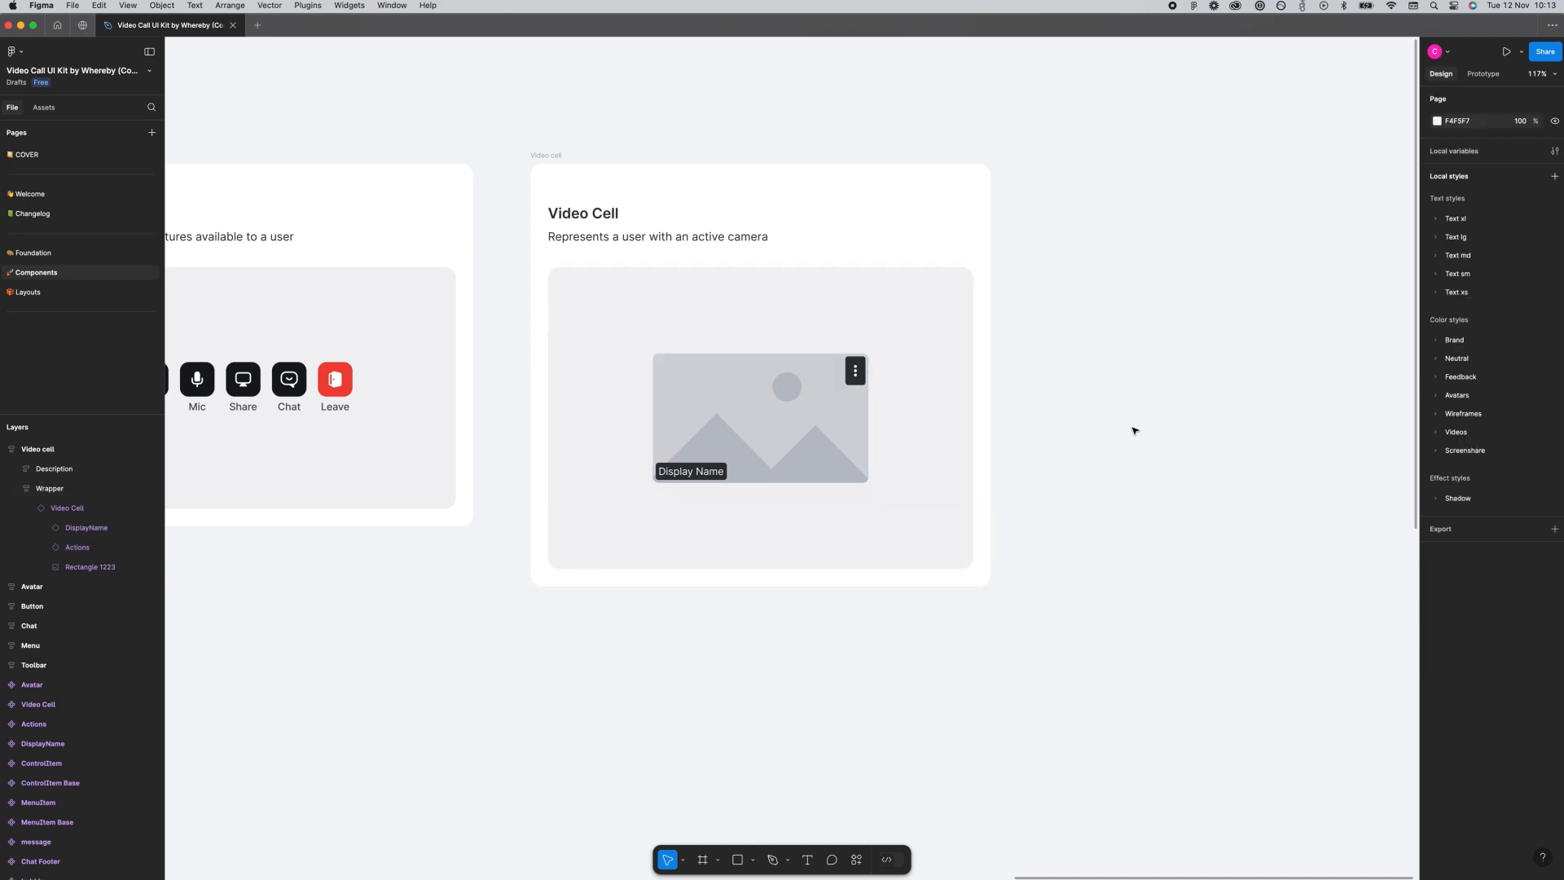
Place a copy of the Video Cell instance on the empty canvas beside its frame.
scroll(1020, 417, right, 2)
double_click(665, 410)
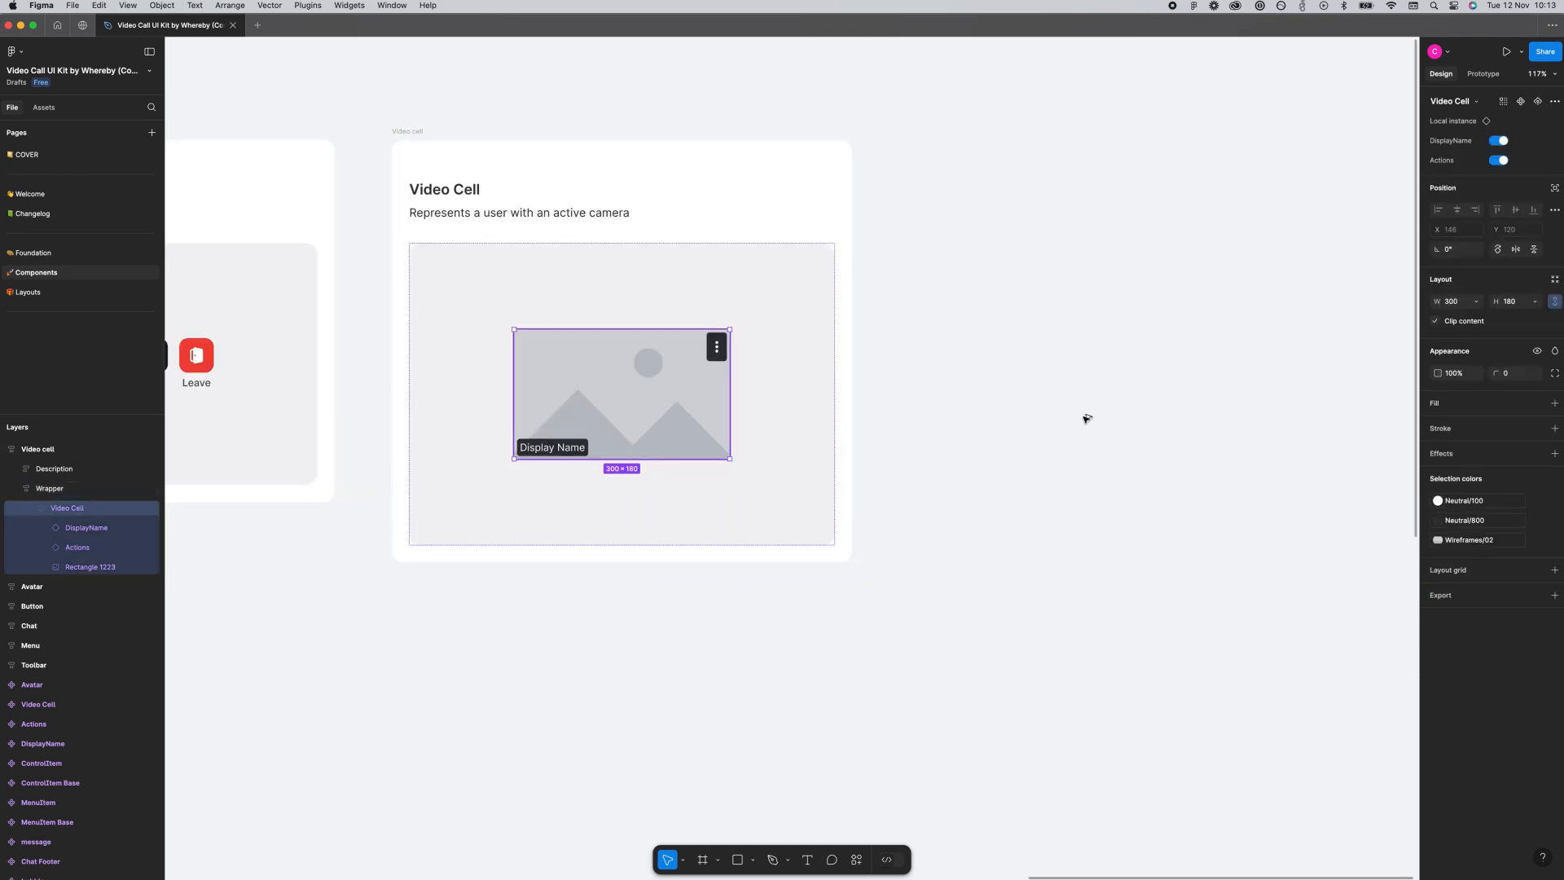
key(super+v)
Try out the Actions and DisplayName properties of the copied Video Cell by switching each off and on again.
click(1495, 160)
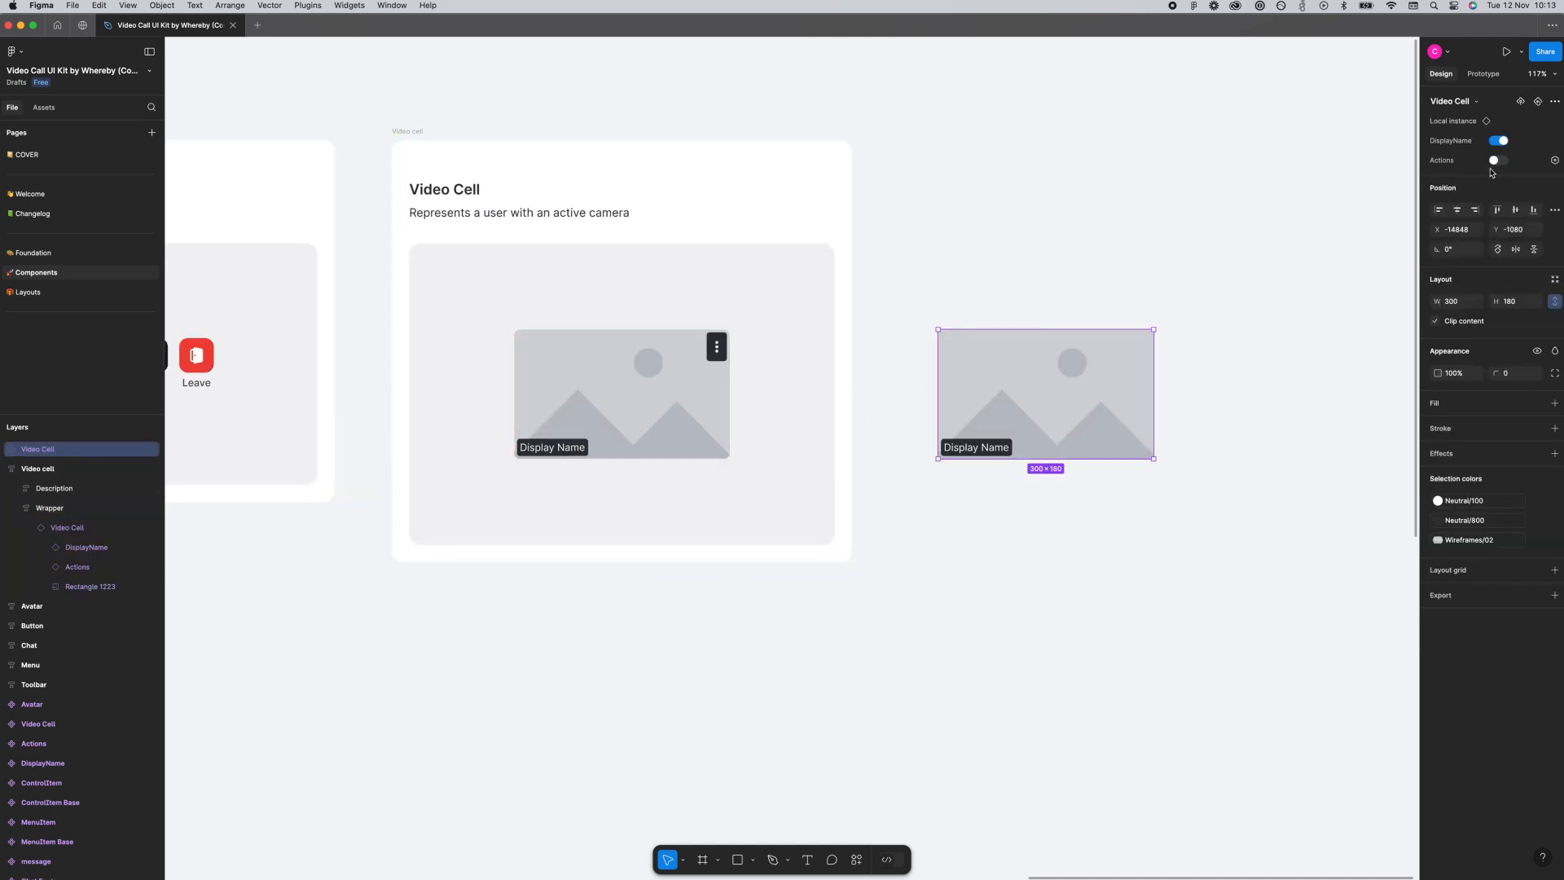
click(1497, 161)
click(1499, 140)
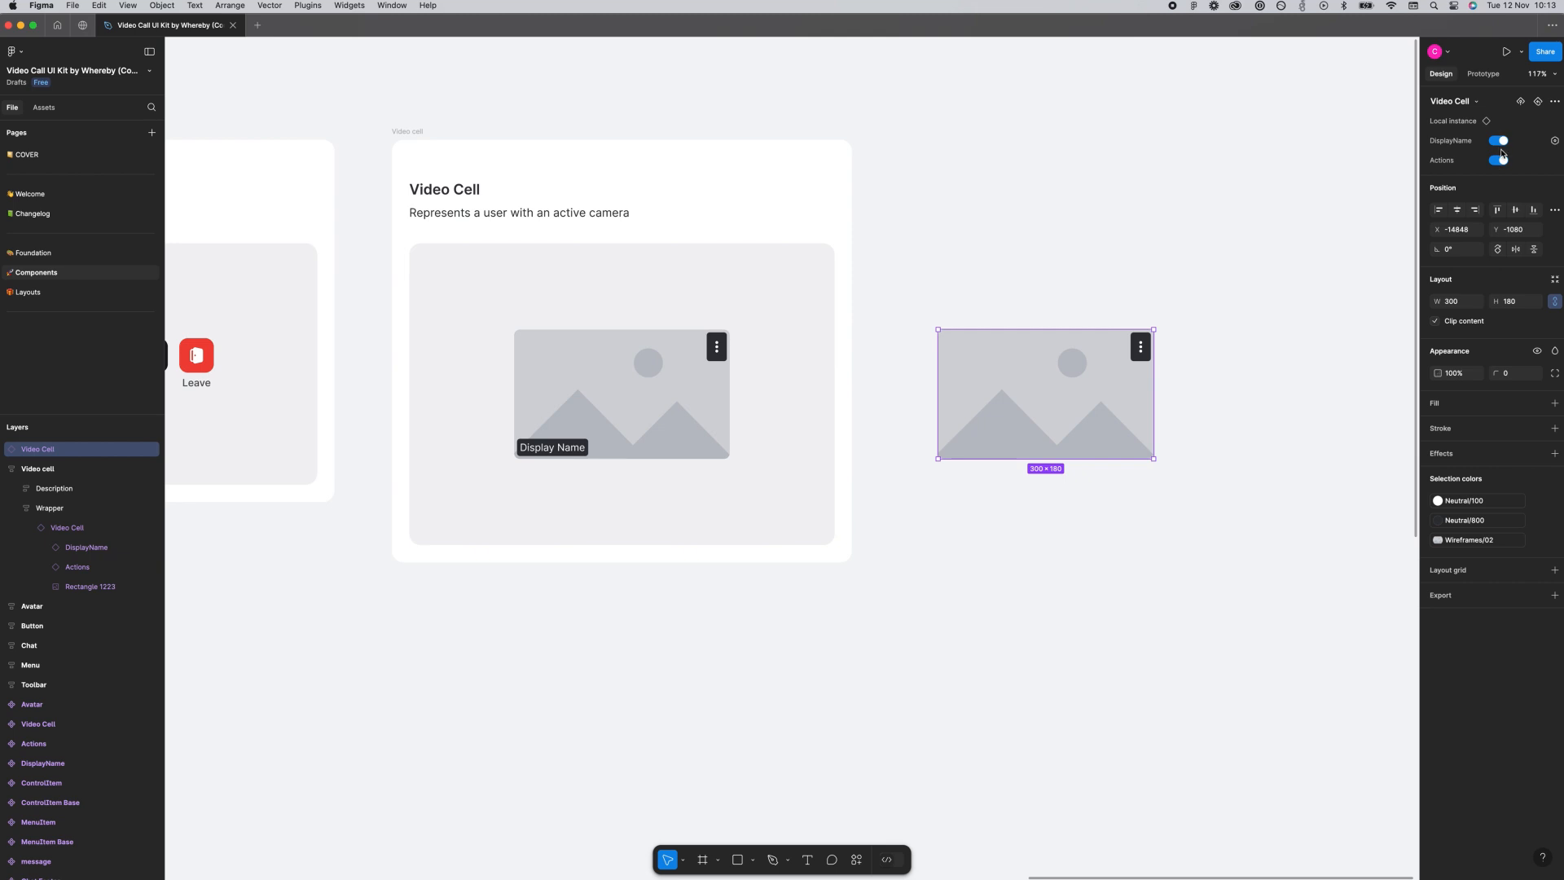
click(1499, 160)
click(1499, 162)
click(1496, 140)
click(464, 189)
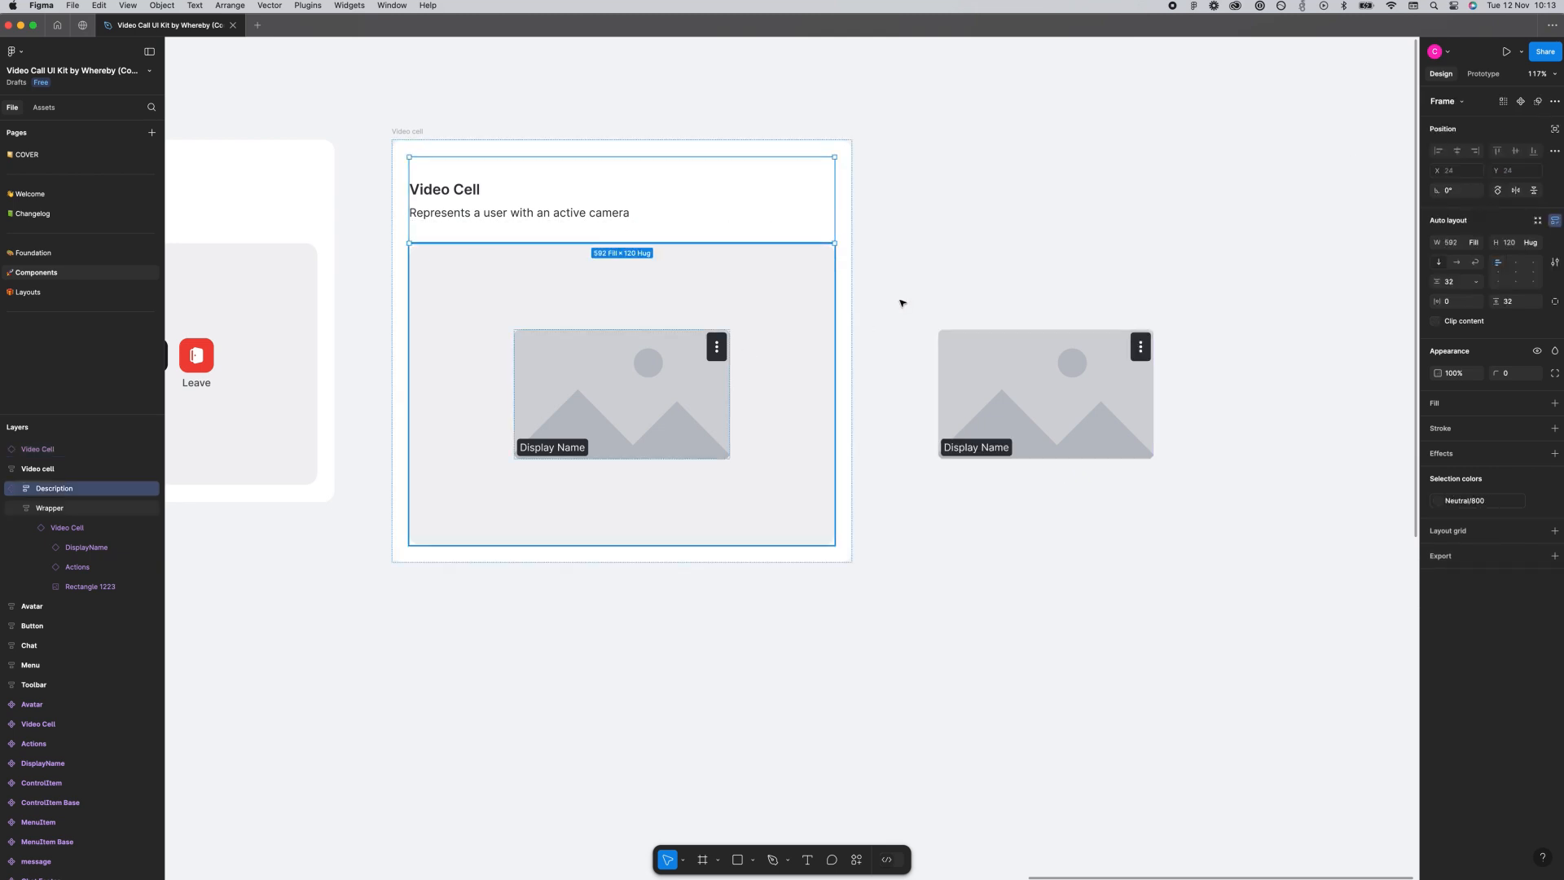
click(952, 262)
Set the DisplayName component's horizontal padding to 8, vertical padding to 4 and corner radius to 40, and make the Actions component a 40 by 40 circle.
scroll(1013, 234, down, 10)
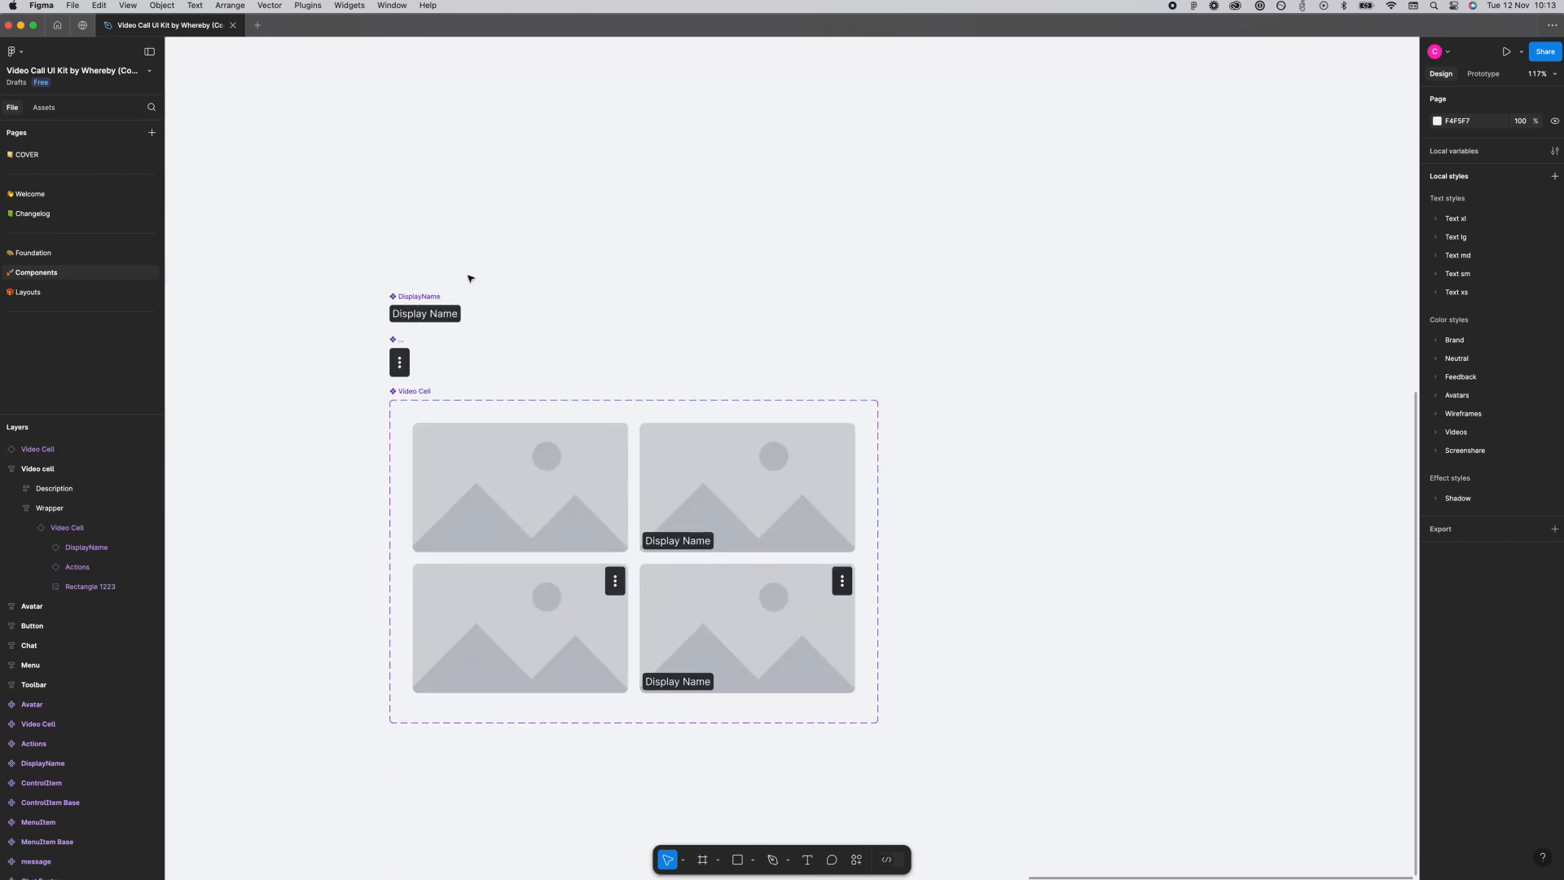
click(427, 313)
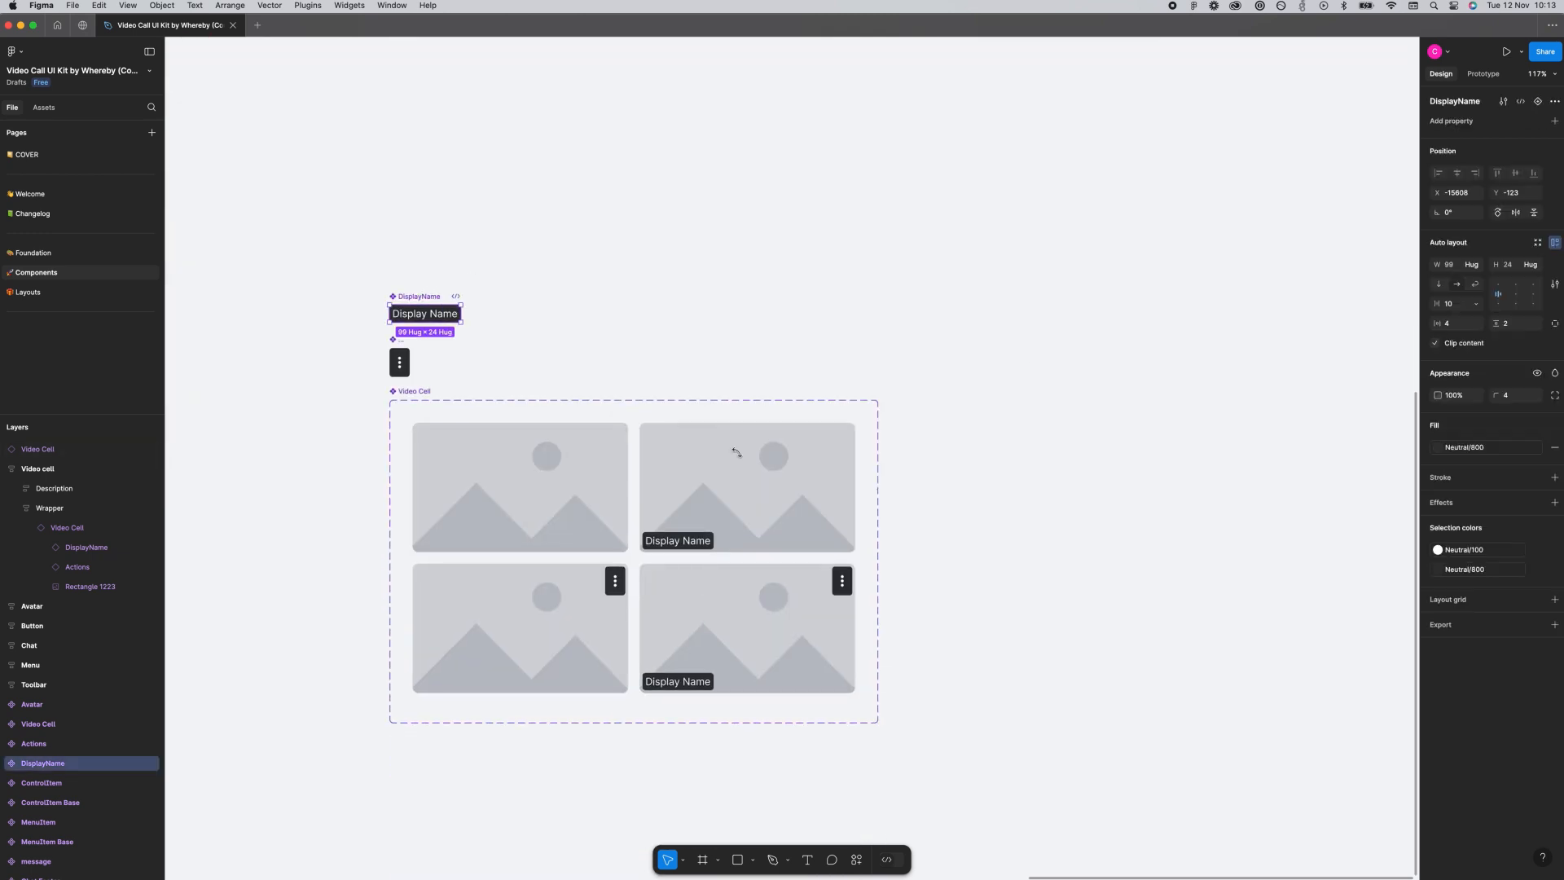
click(1461, 326)
text(8)
key(Return)
Centre the Actions button horizontally and vertically within both Video Cell variants that have Actions switched on.
click(612, 579)
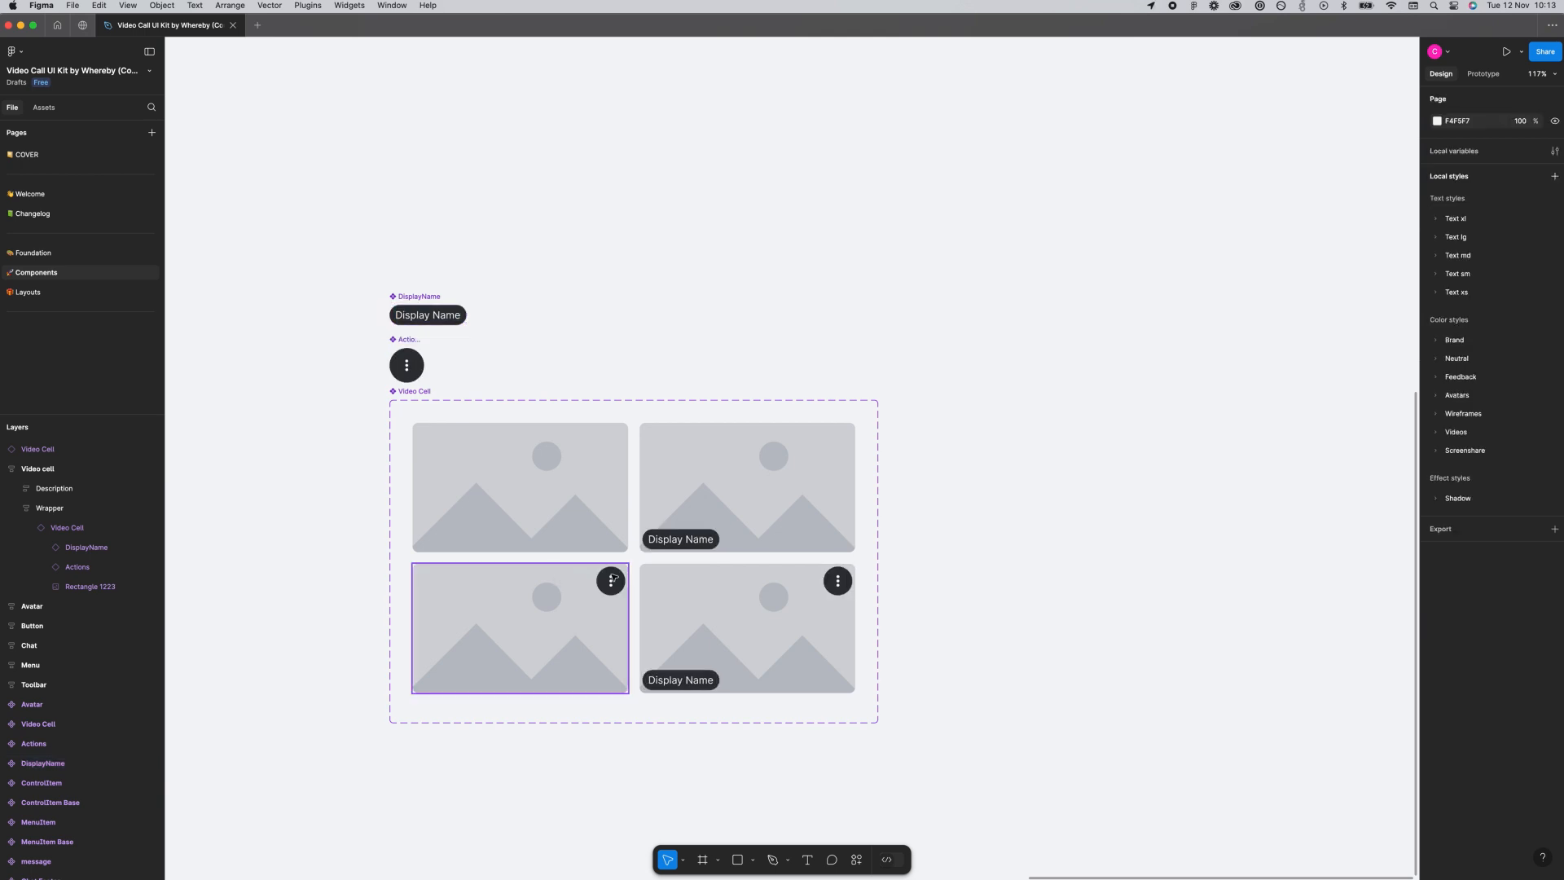
click(612, 579)
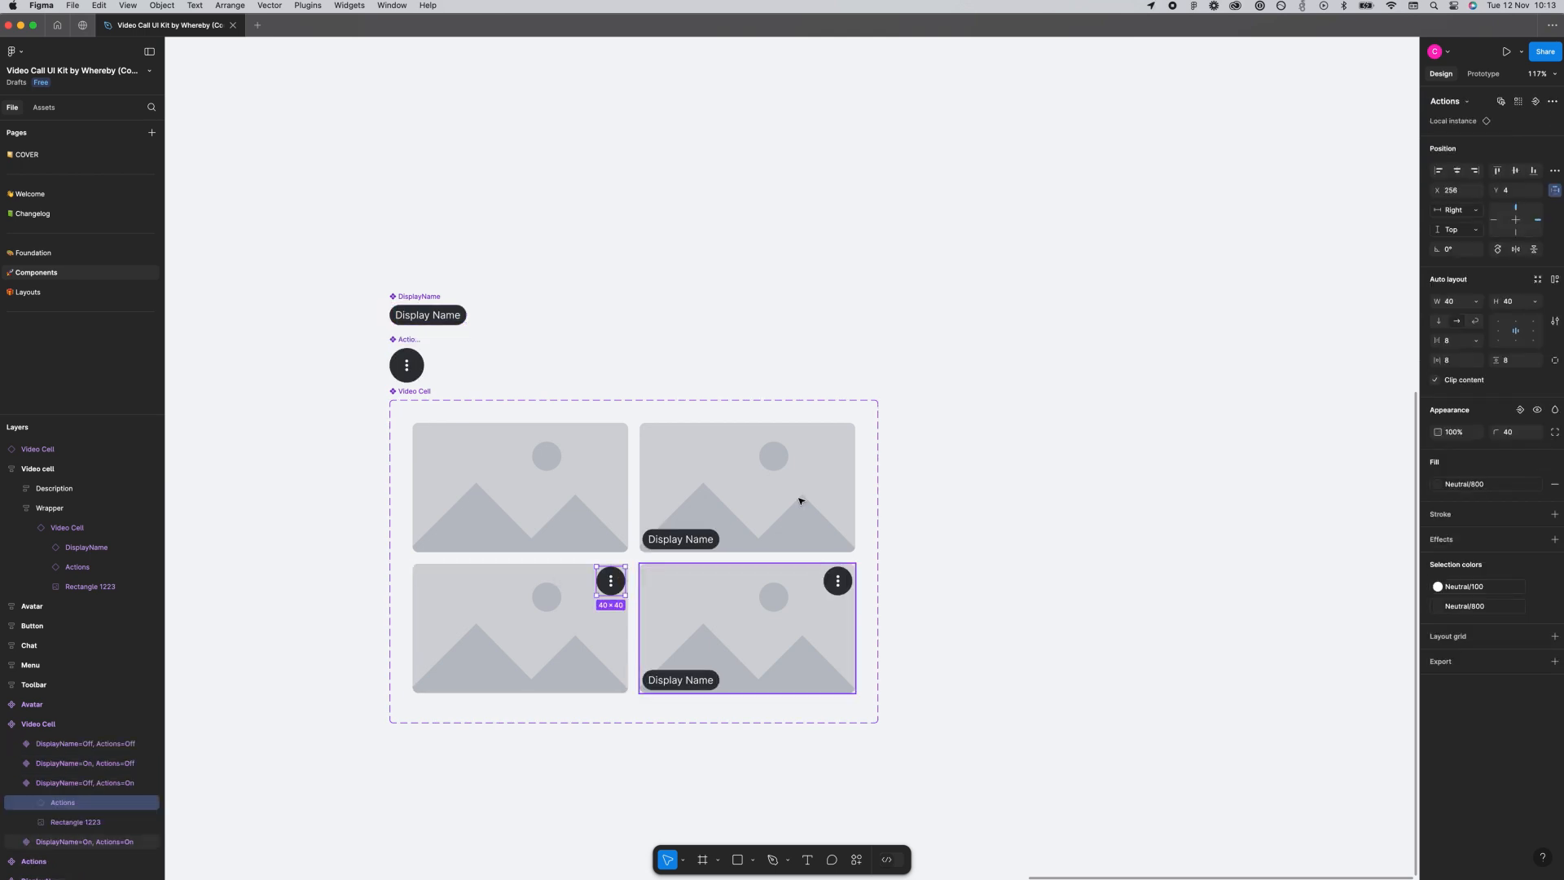
click(1458, 171)
click(1515, 171)
click(1299, 324)
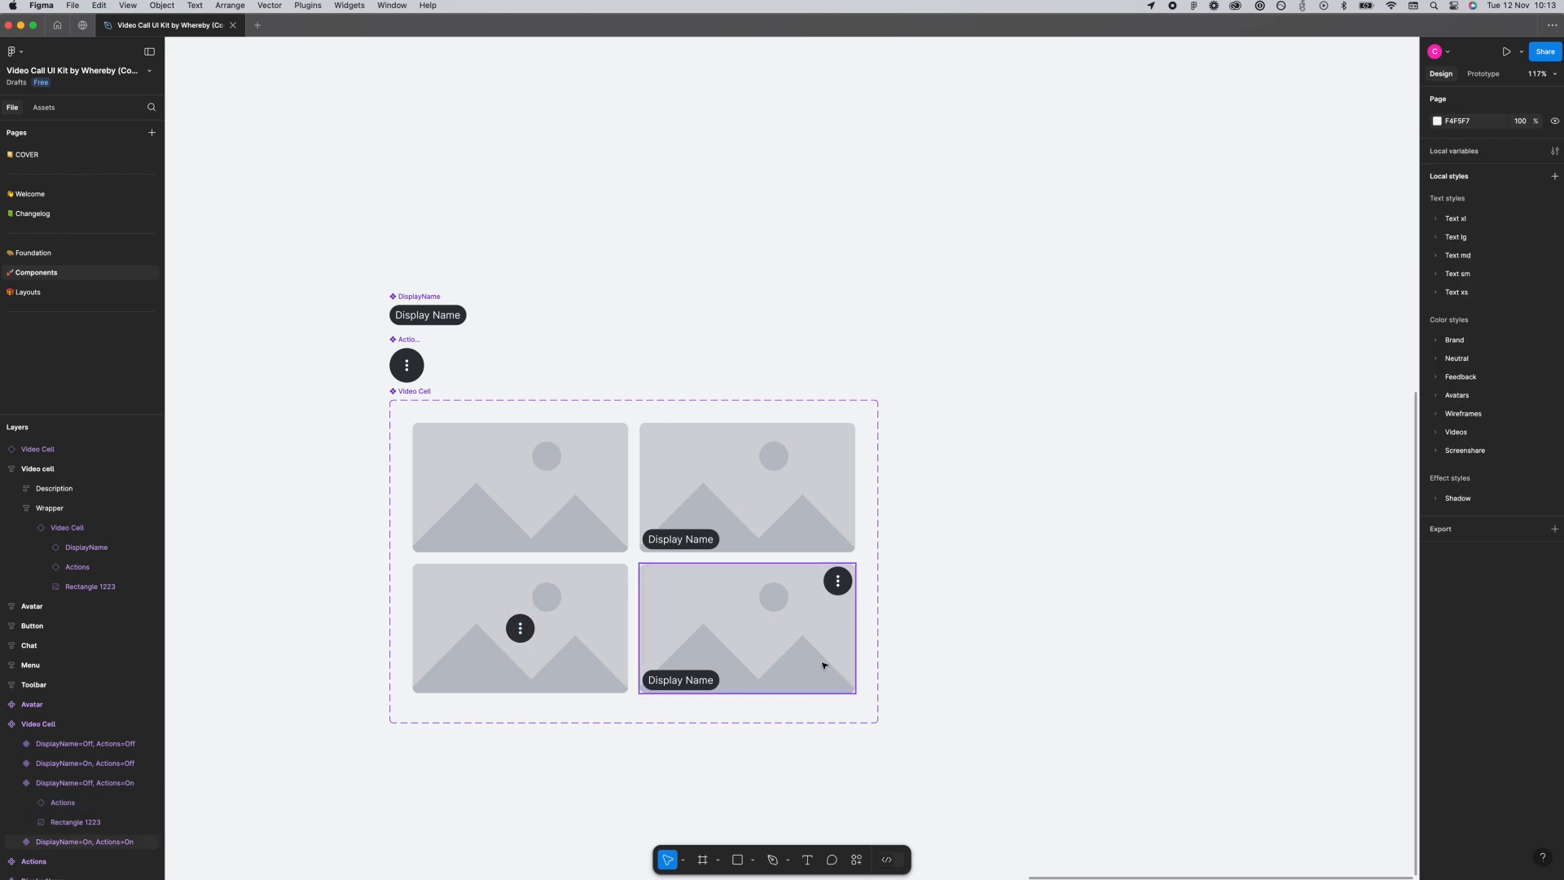
double_click(838, 582)
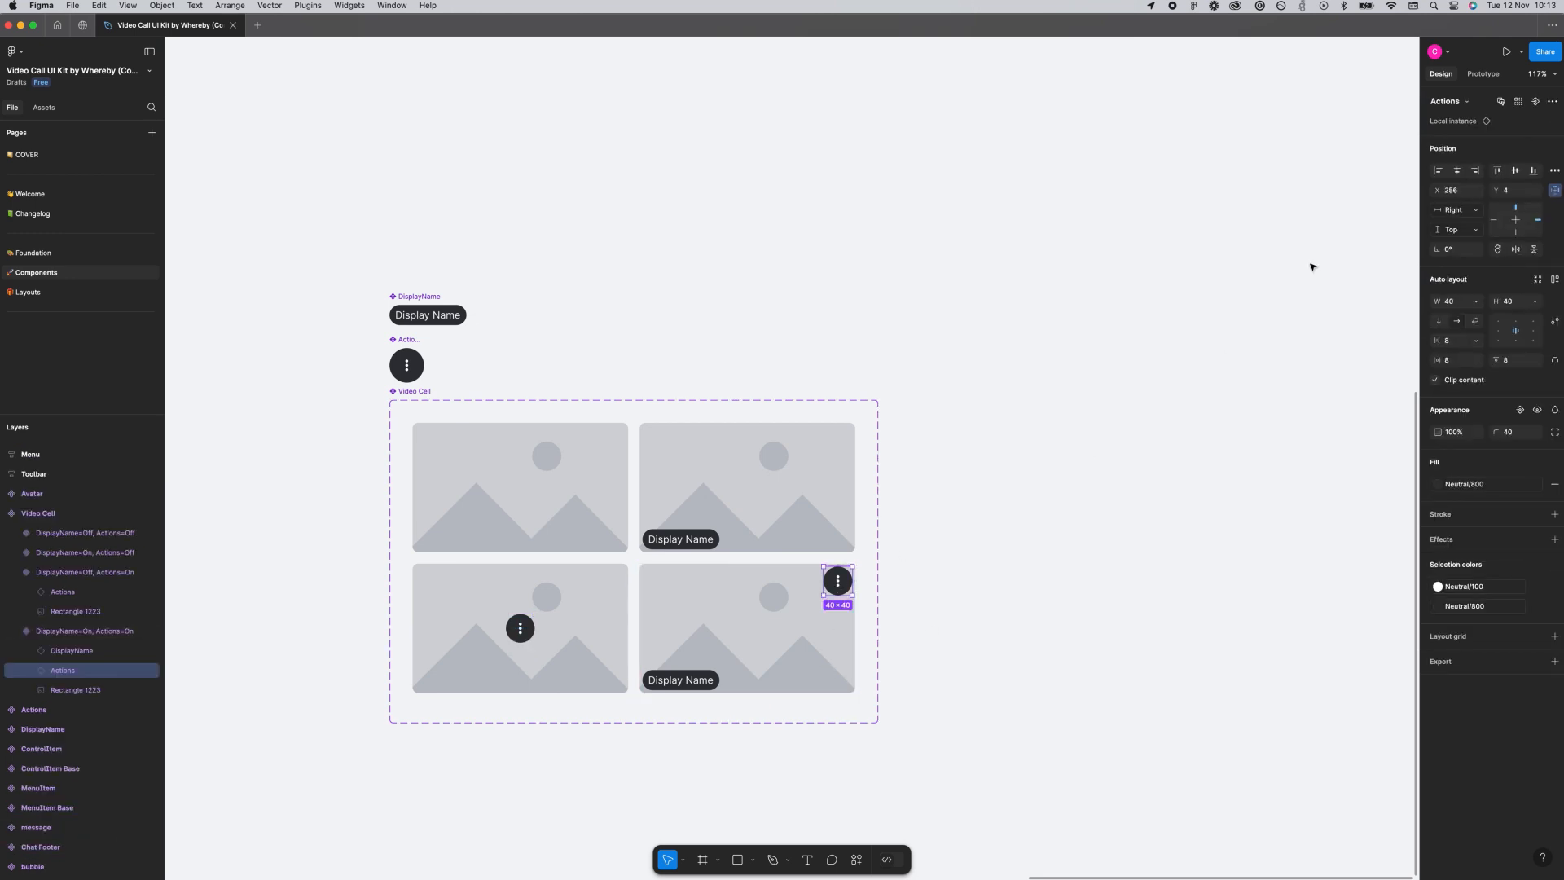
click(1457, 170)
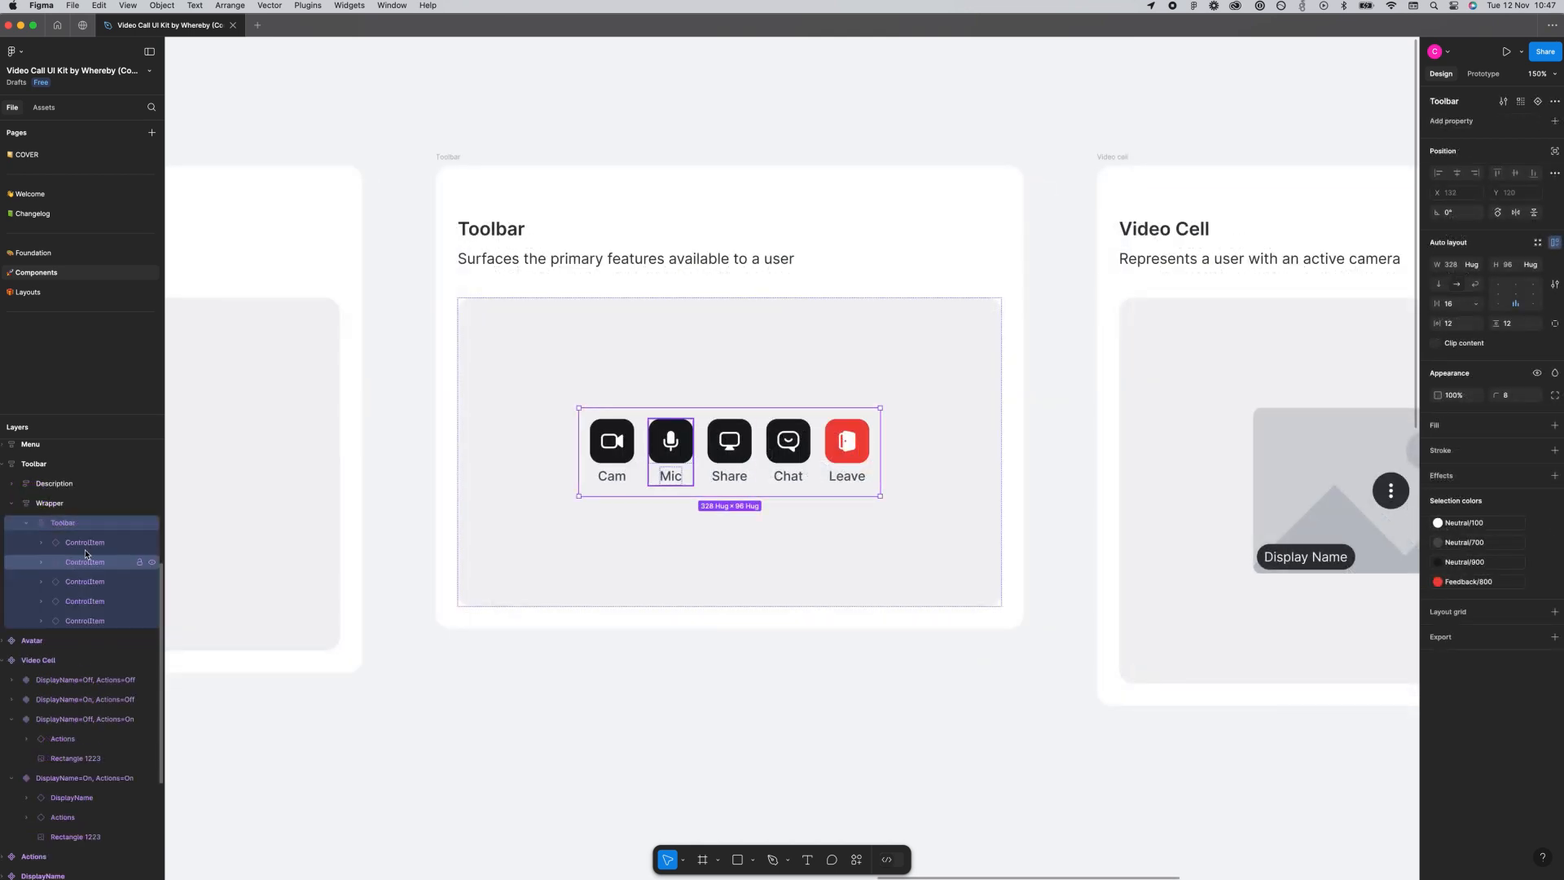
Try out the Label, Badge and Inverted properties of the toolbar's Cam item, returning each to its original setting.
click(97, 544)
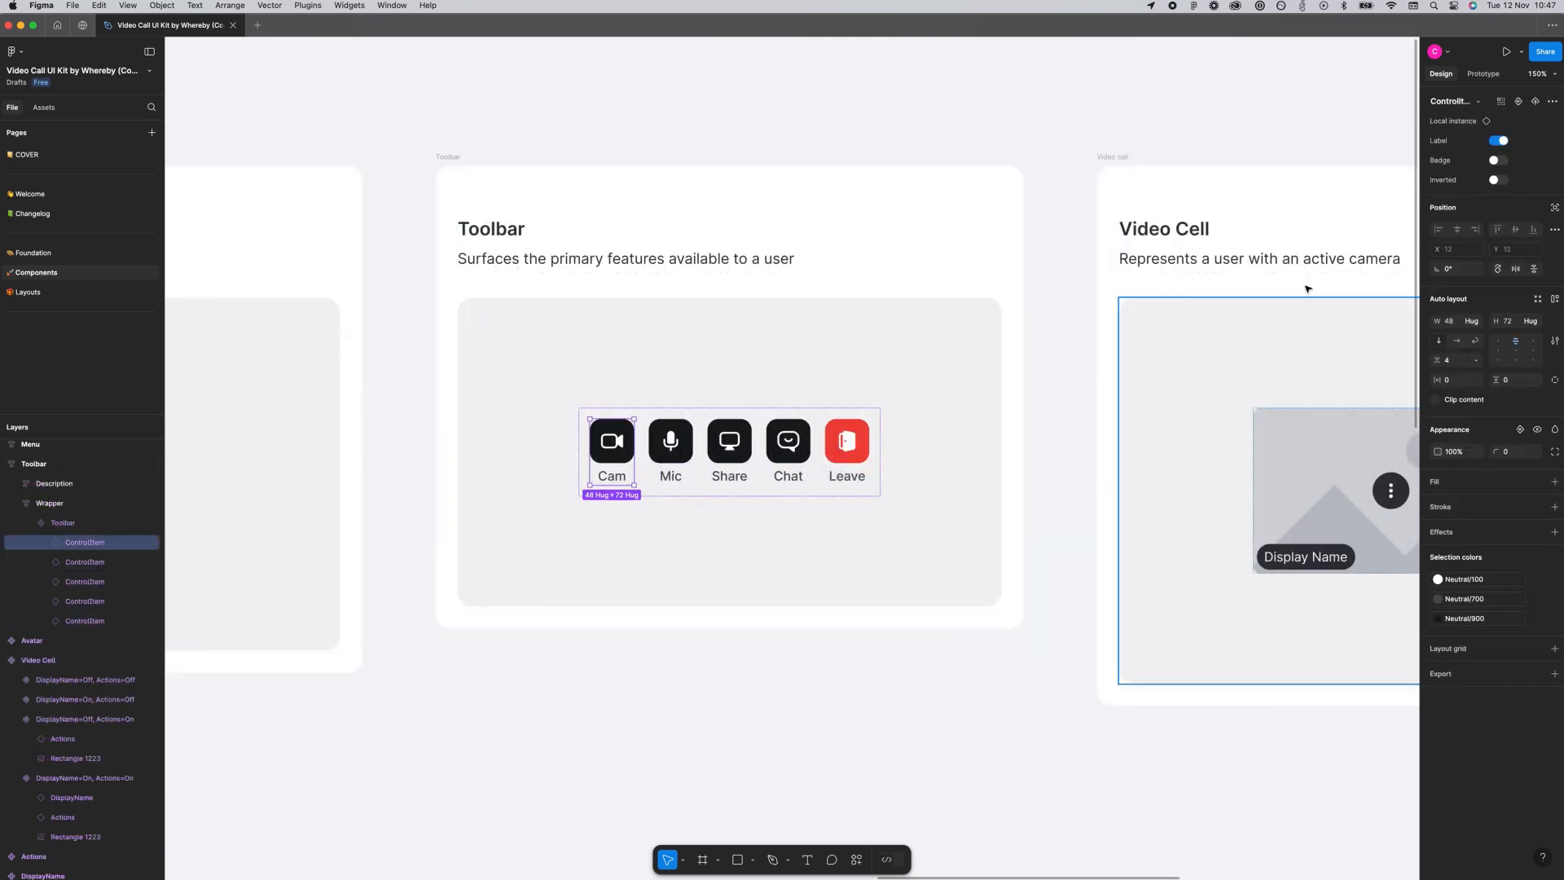
click(1497, 141)
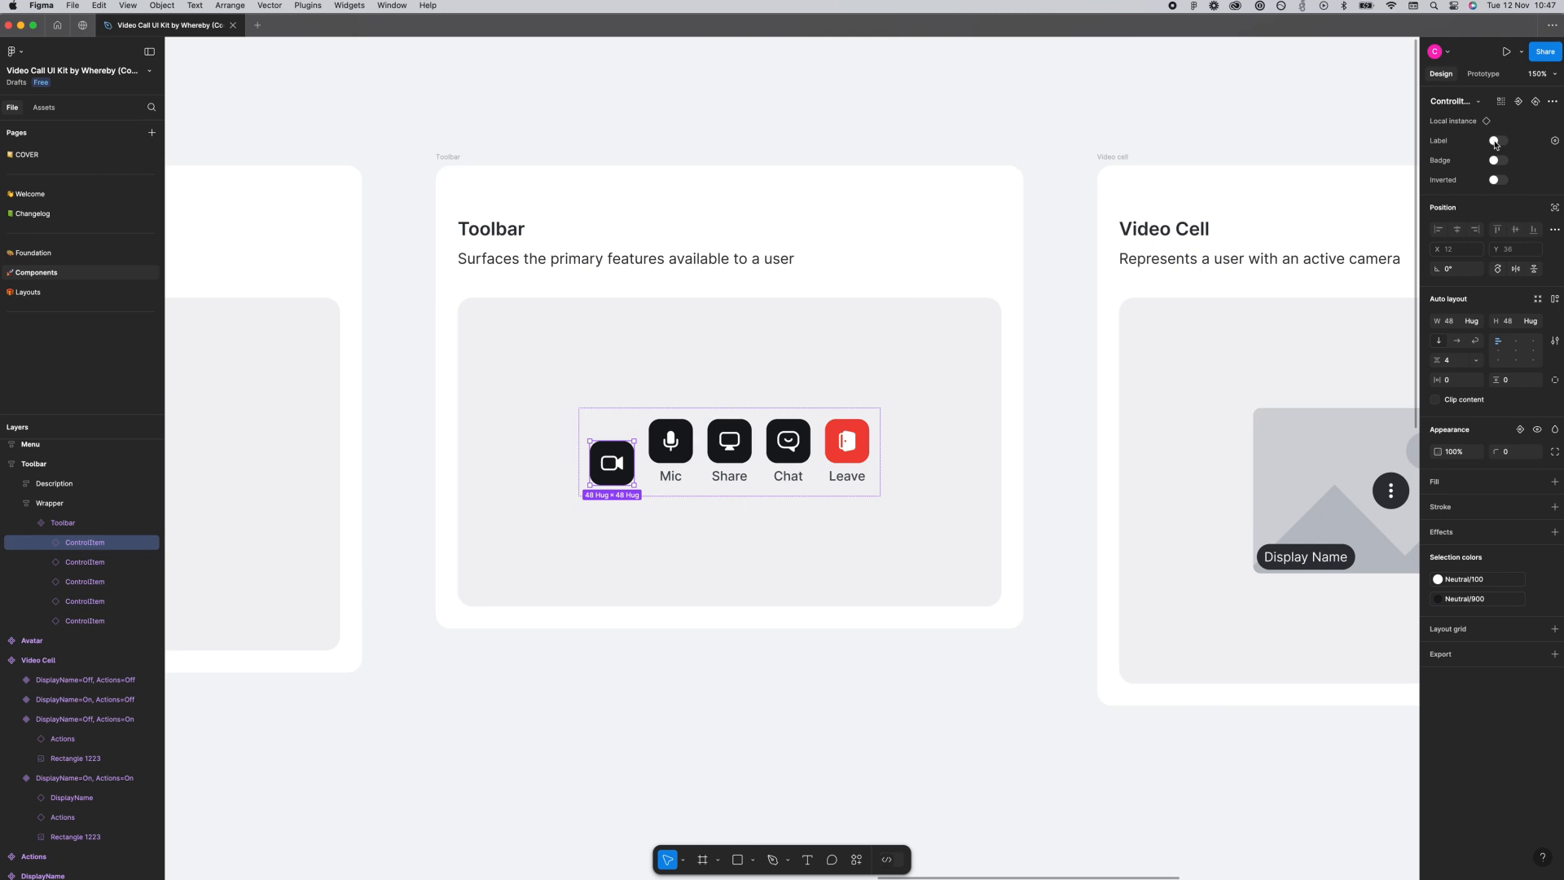
click(1496, 141)
click(1499, 161)
click(1499, 162)
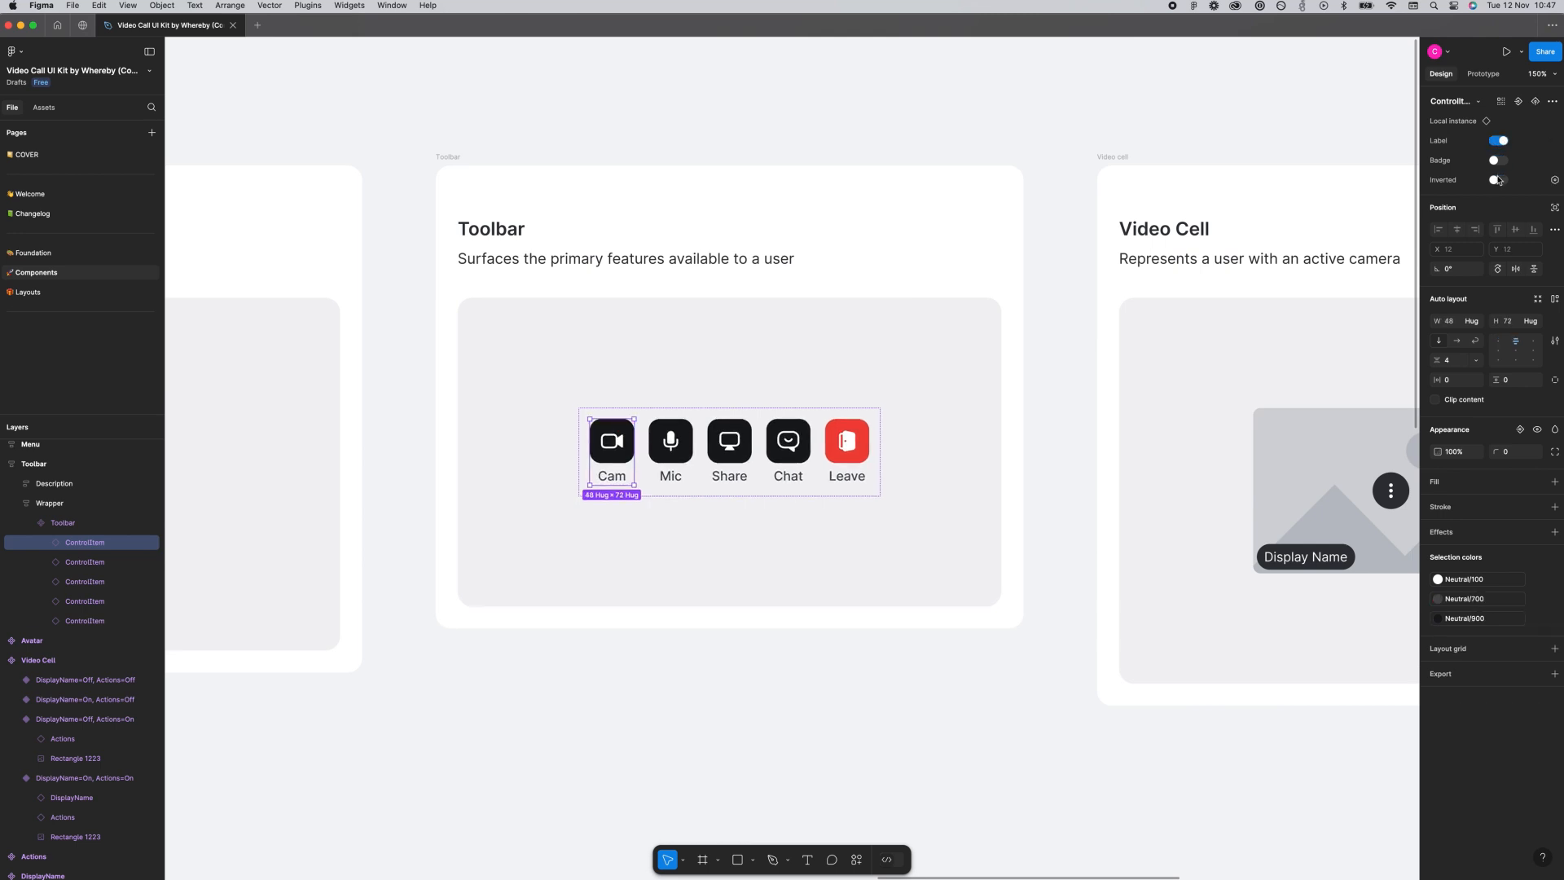
click(1498, 180)
click(1497, 180)
click(1054, 129)
Increase the ControlItem Base component's corner radius so the control buttons become full circles.
scroll(1038, 212, down, 15)
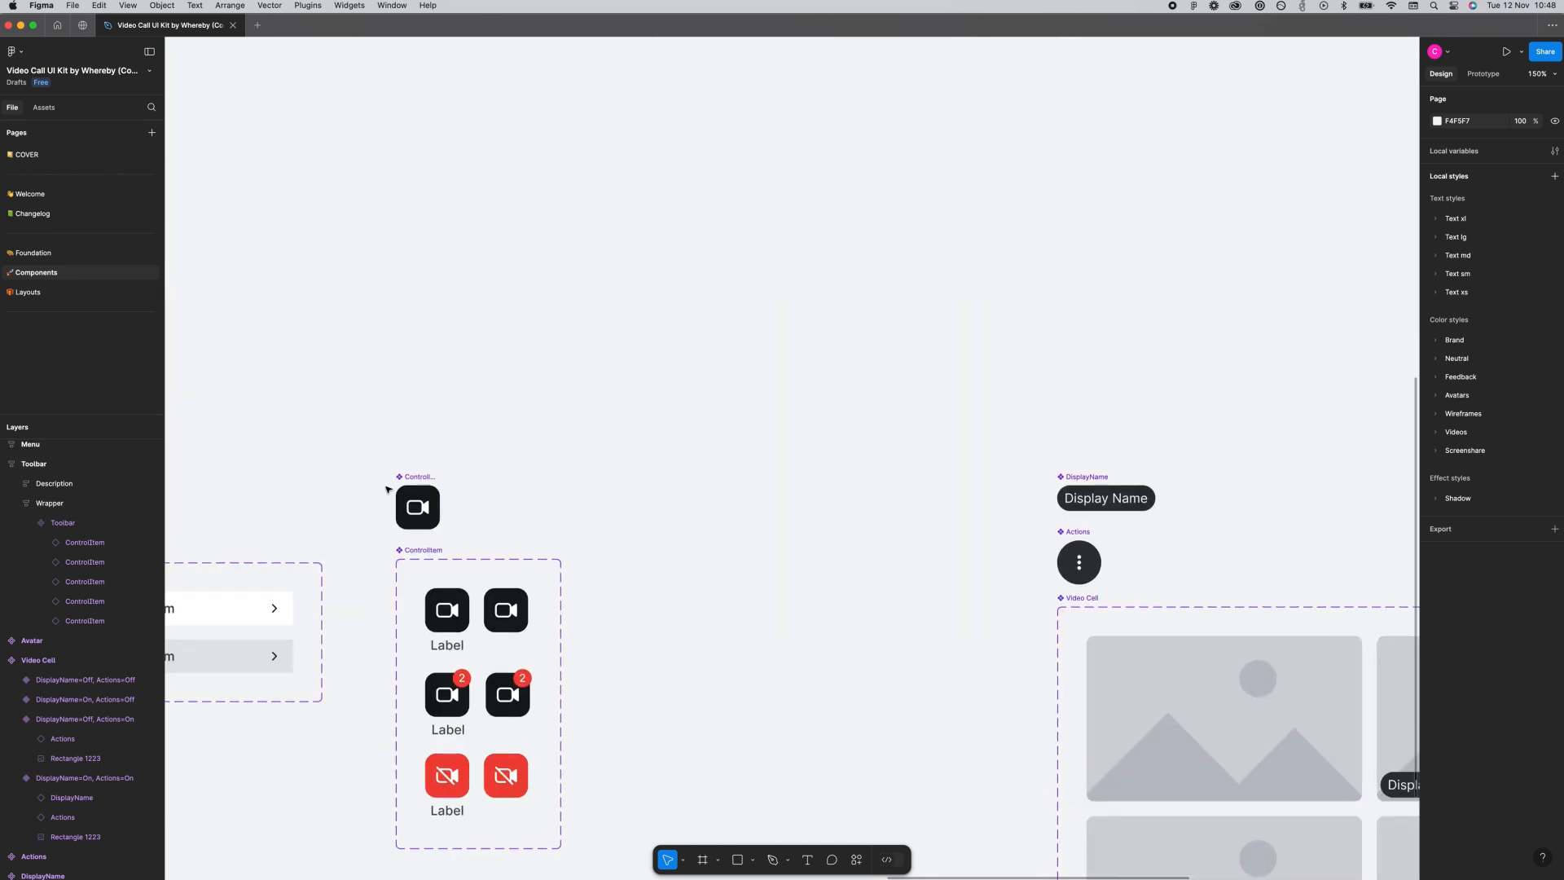
click(417, 505)
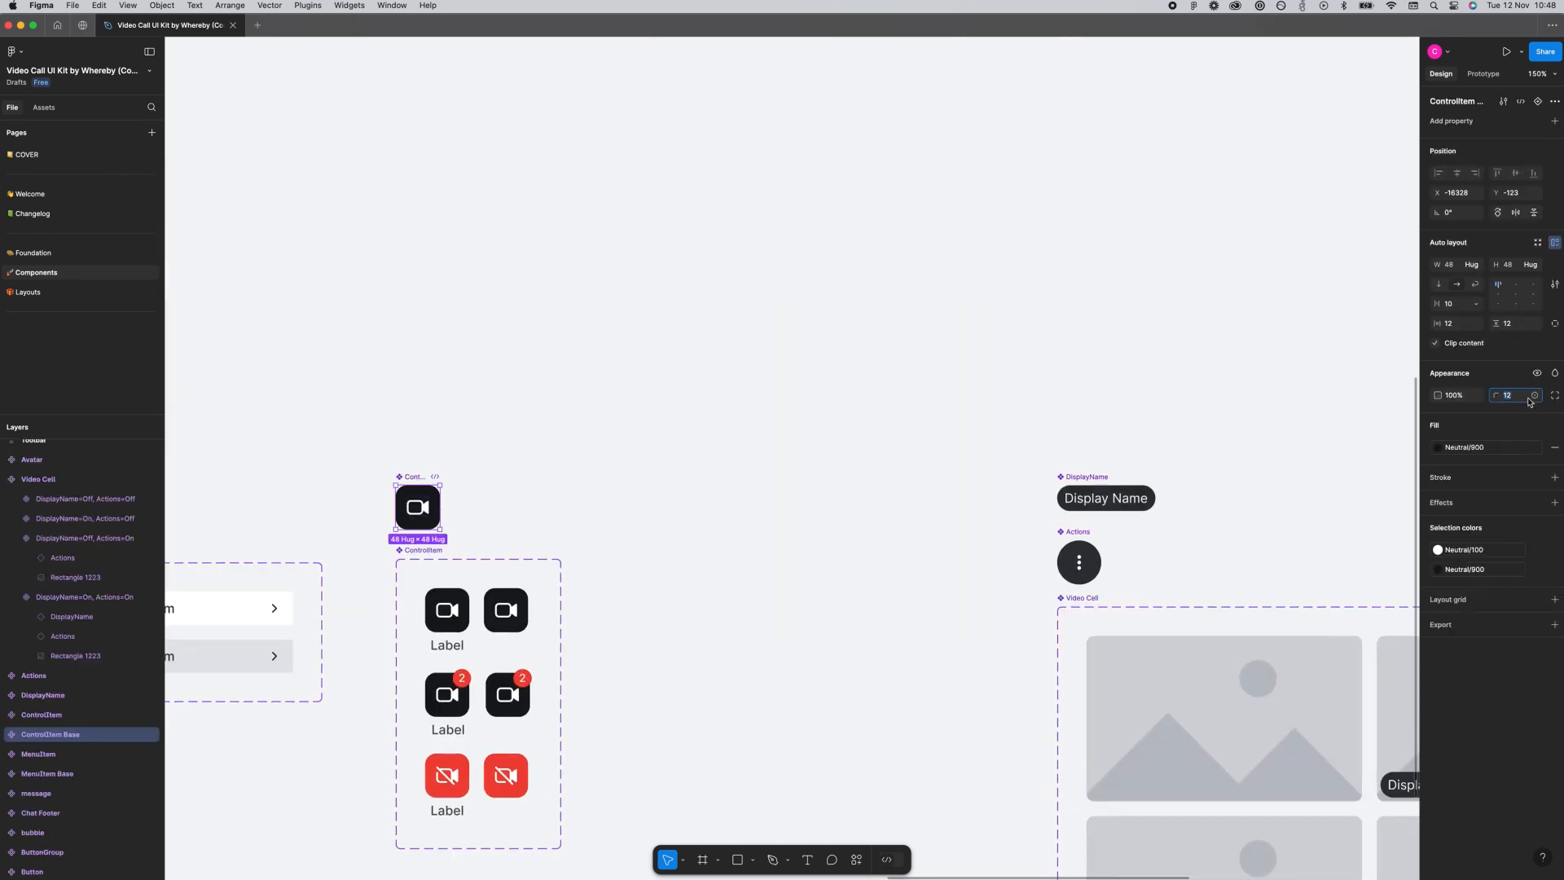
click(708, 436)
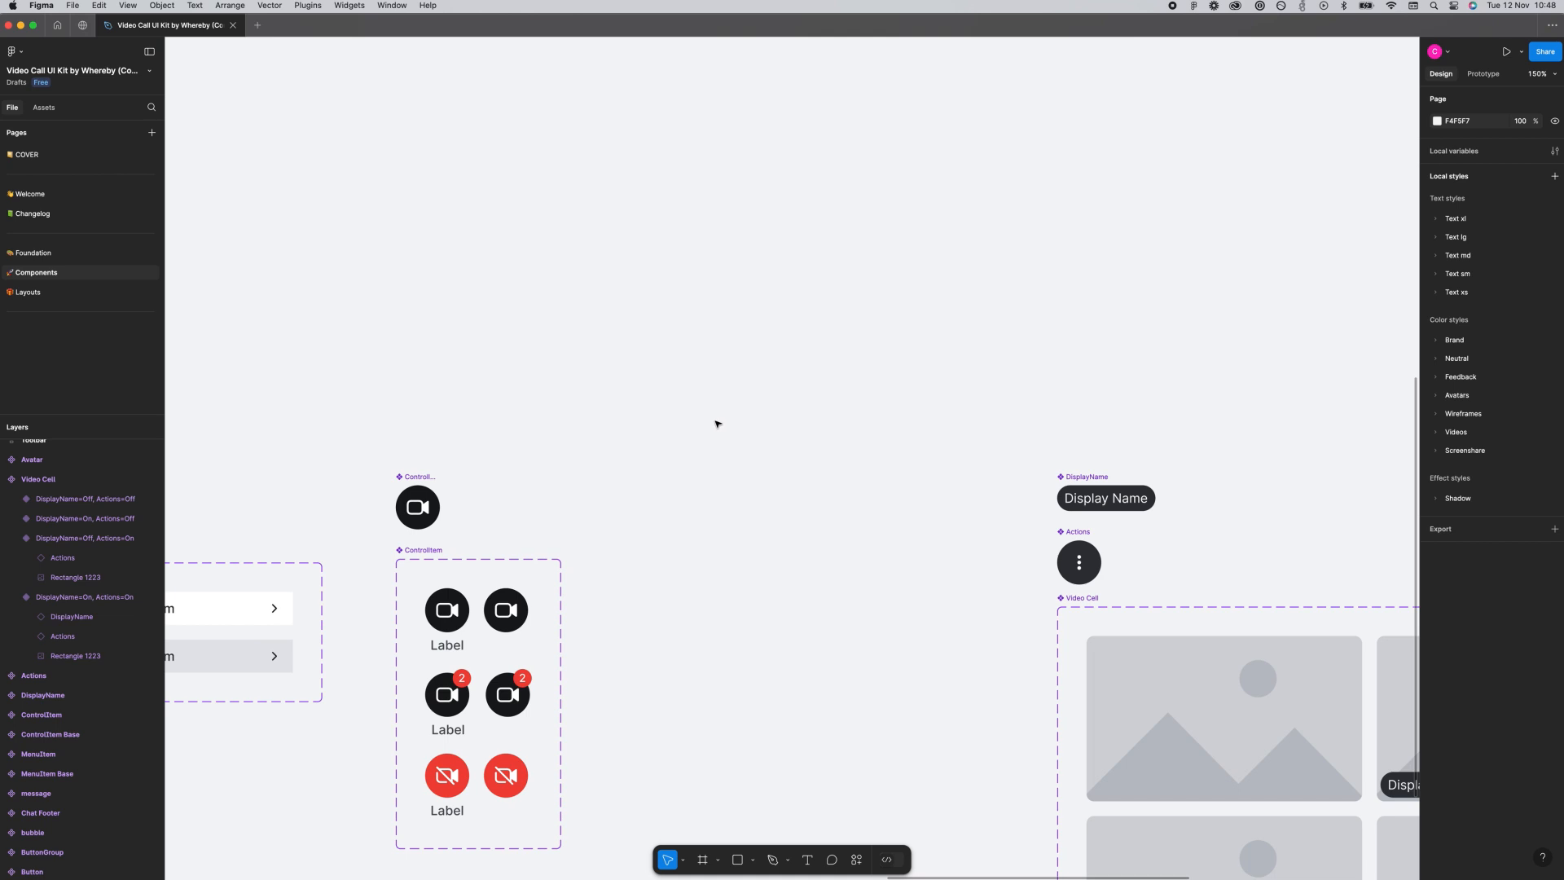
Change the Toolbar component's auto layout direction to vertical.
scroll(778, 253, up, 15)
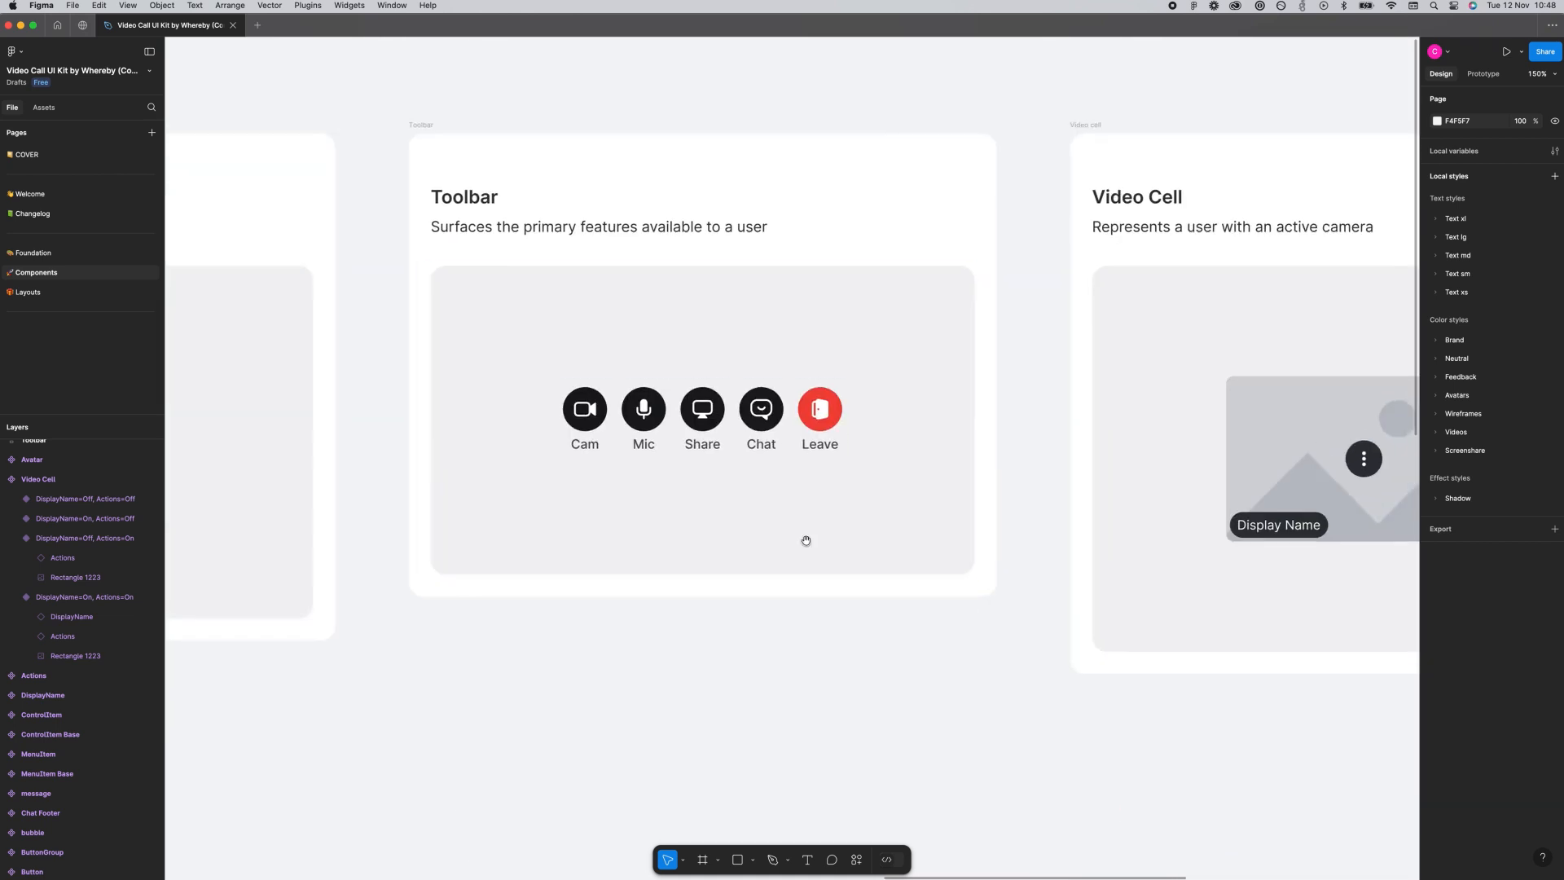
double_click(785, 400)
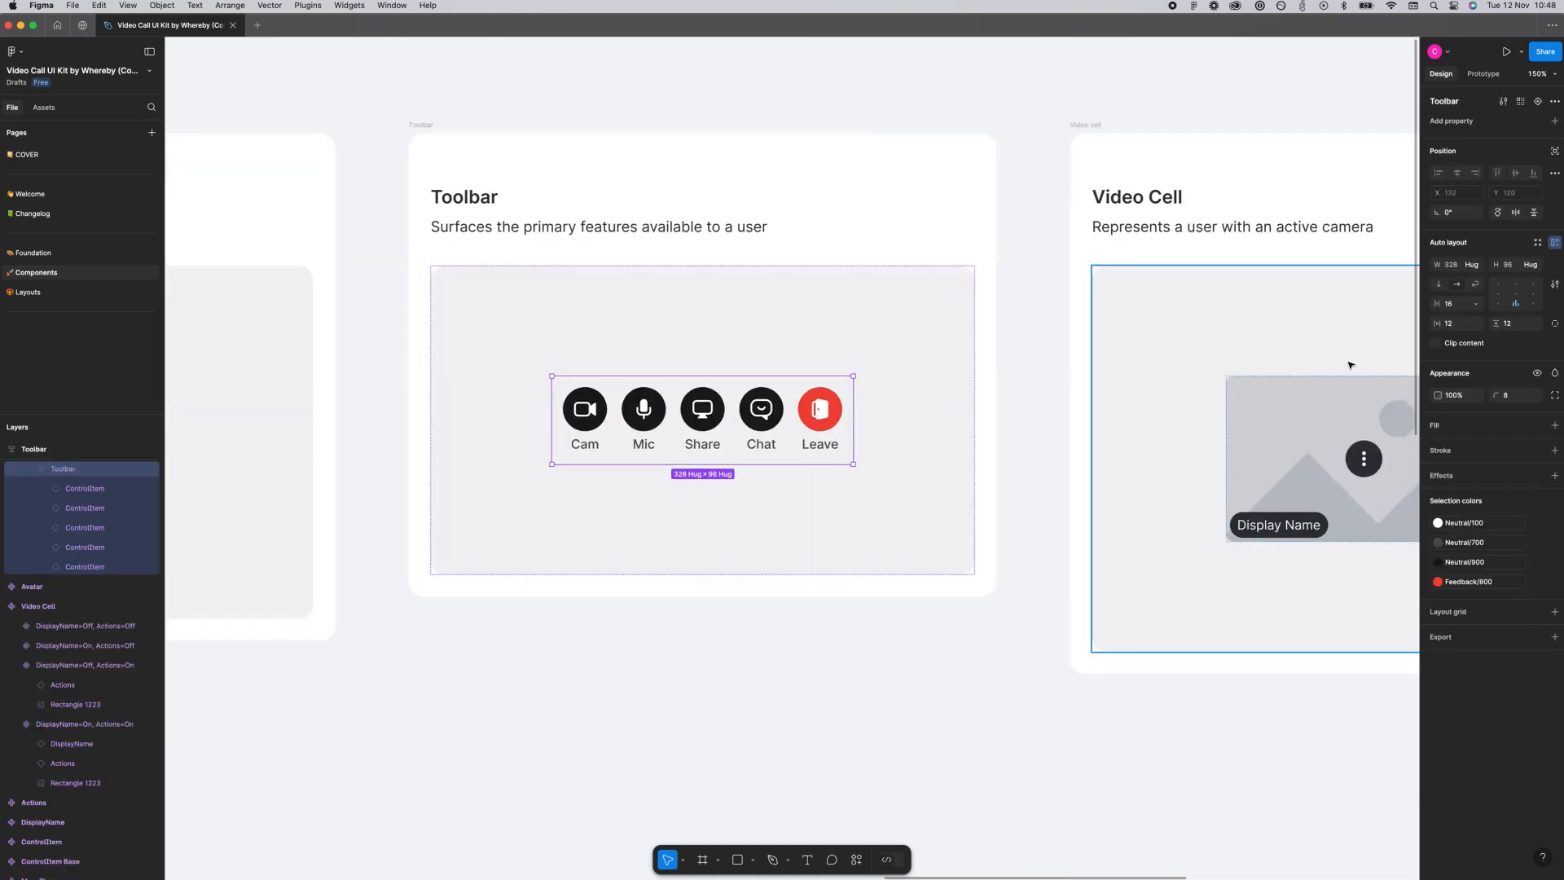
click(1438, 284)
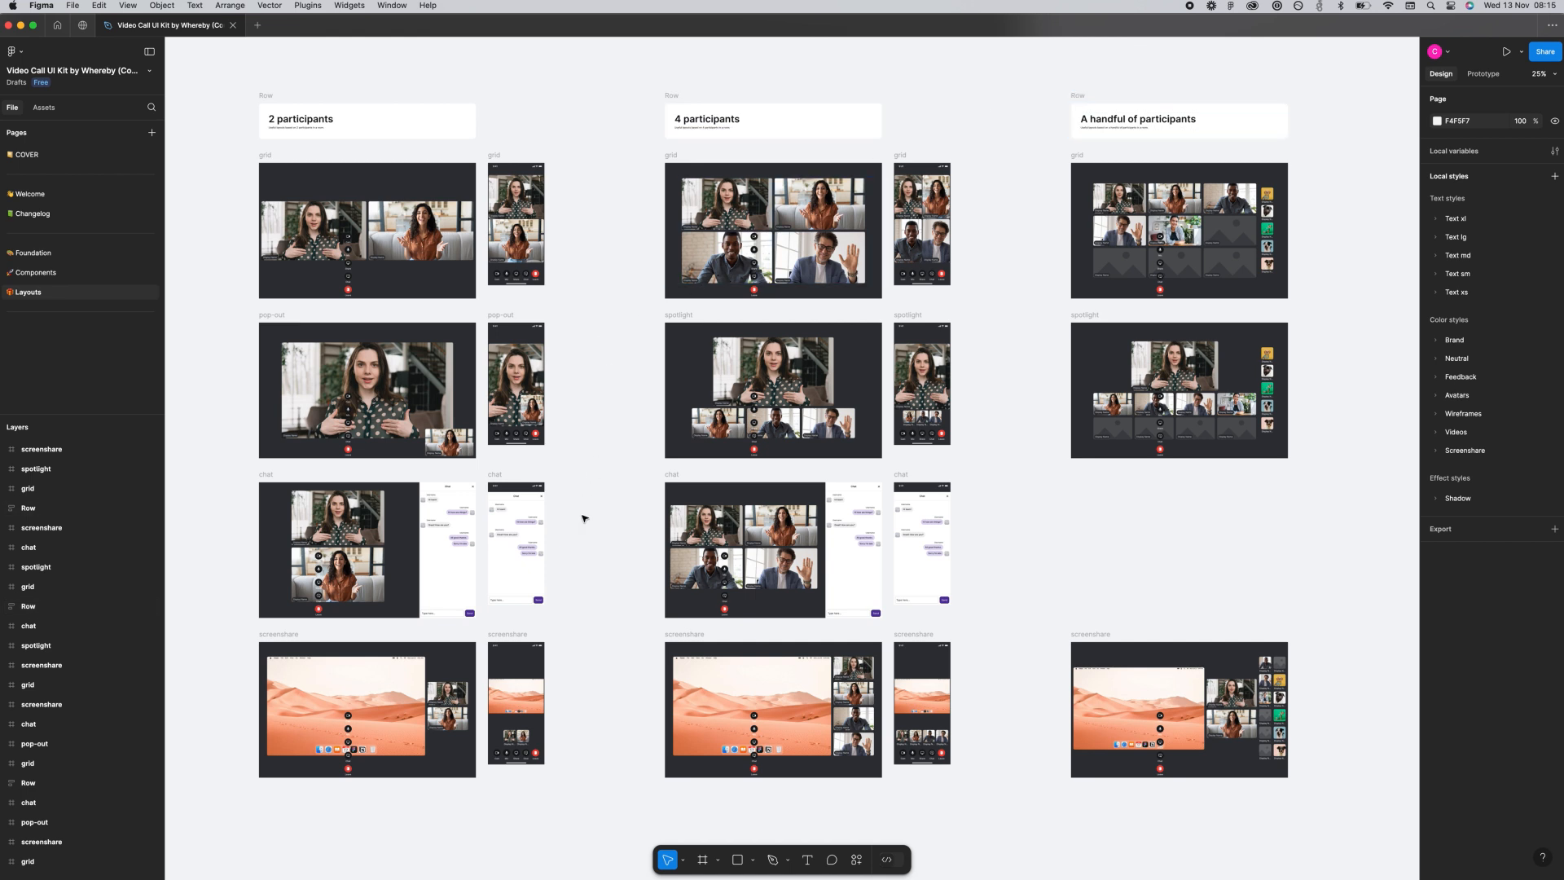
Examine the two-participant layouts, inspecting the screenshare image and the vertical toolbar in the desktop pop-out frame.
click(412, 699)
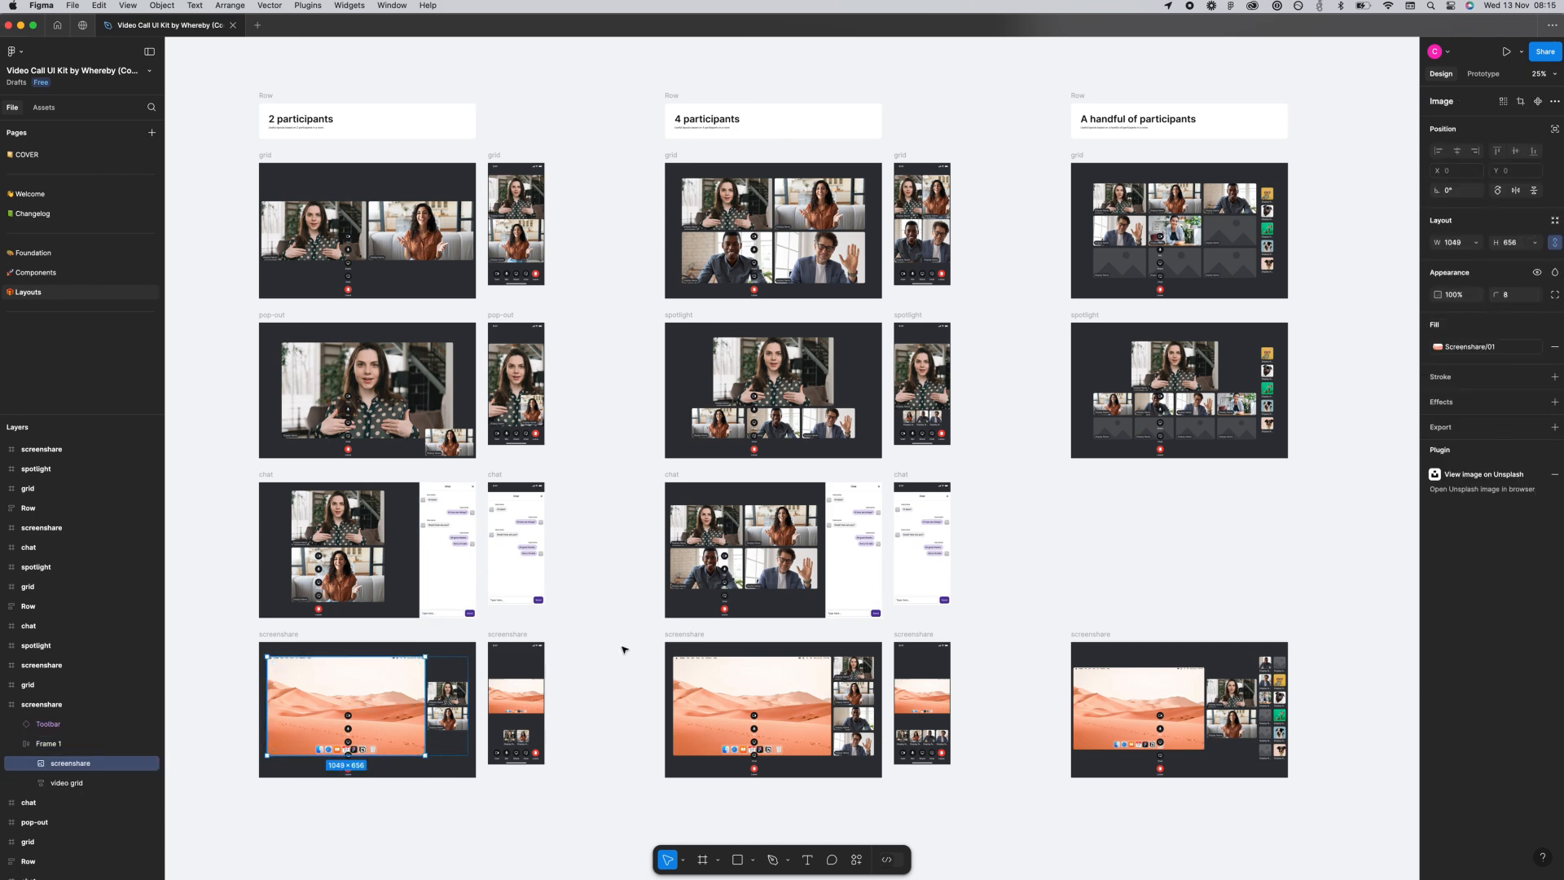
click(620, 619)
drag(619, 584, 716, 549)
drag(294, 259, 558, 434)
scroll(684, 294, down, 3)
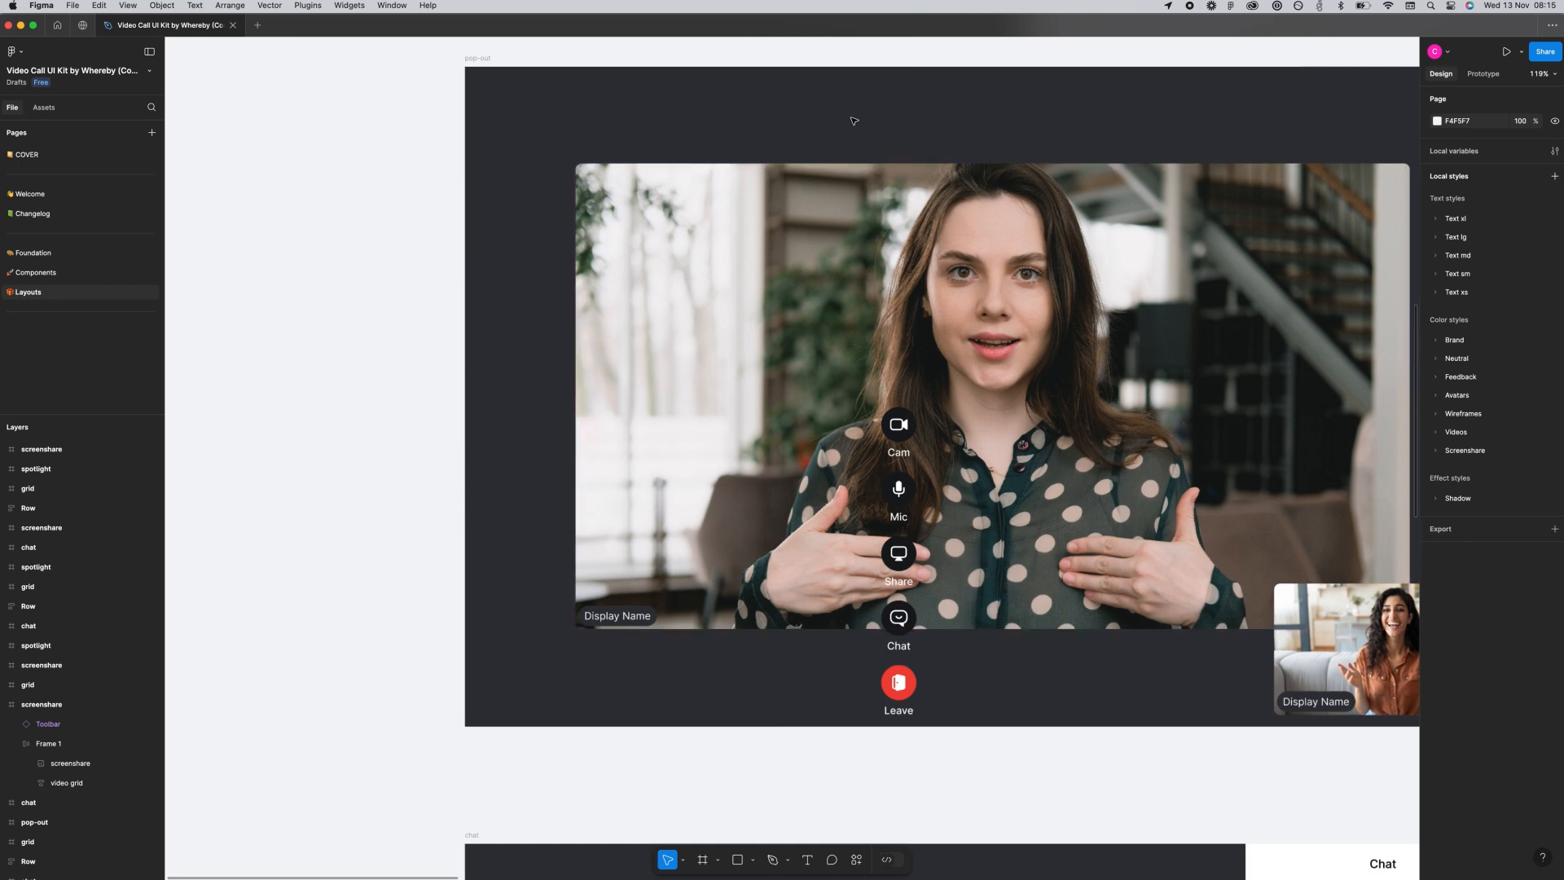
drag(751, 118, 645, 118)
scroll(627, 116, right, 4)
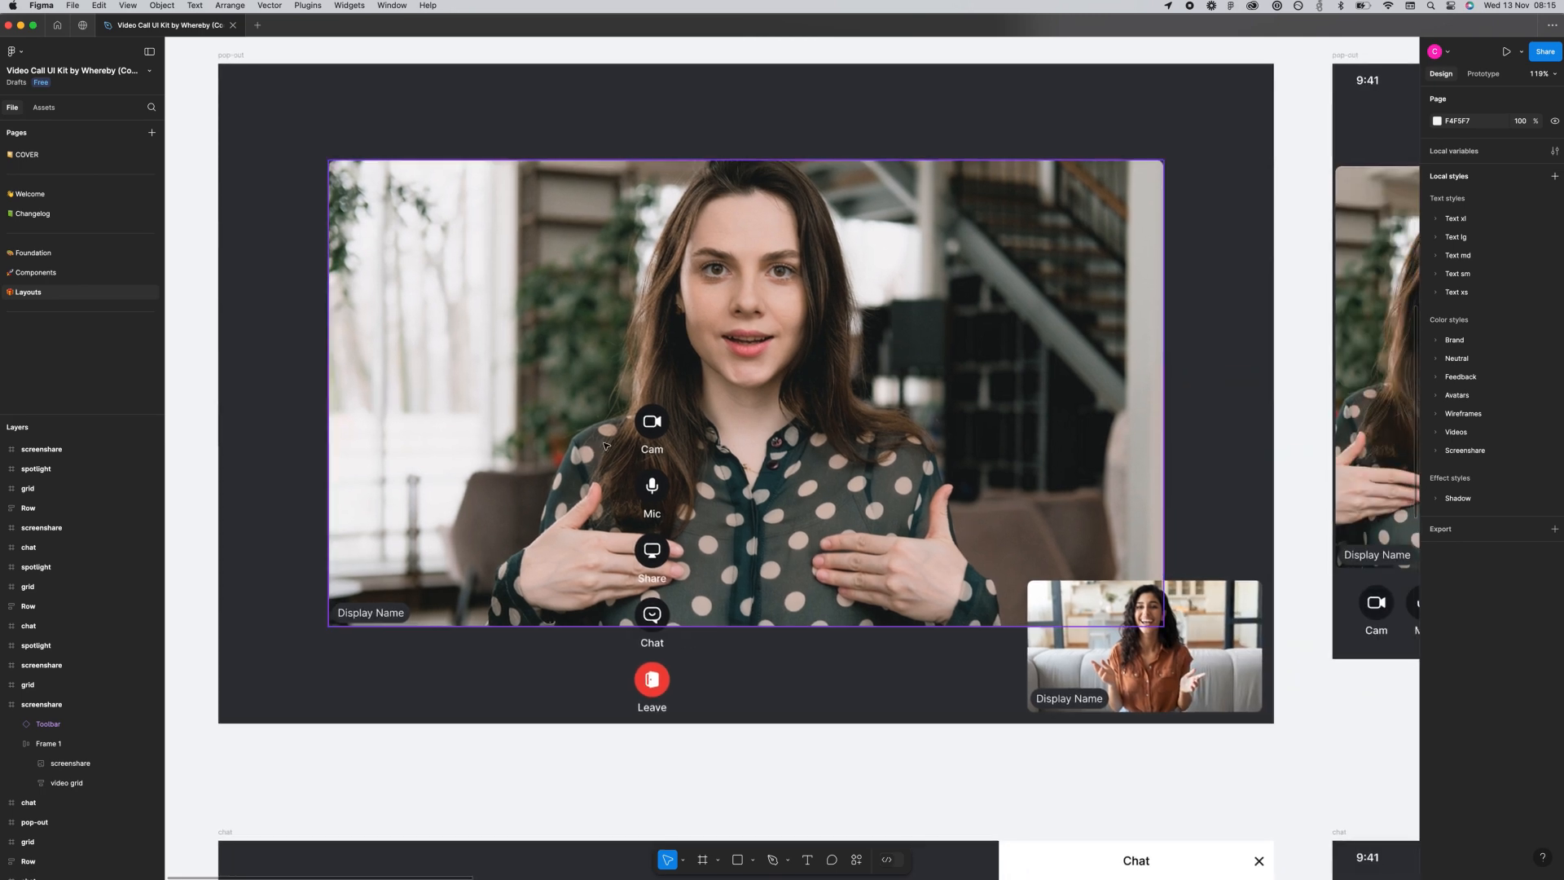
click(649, 430)
scroll(972, 343, down, 2)
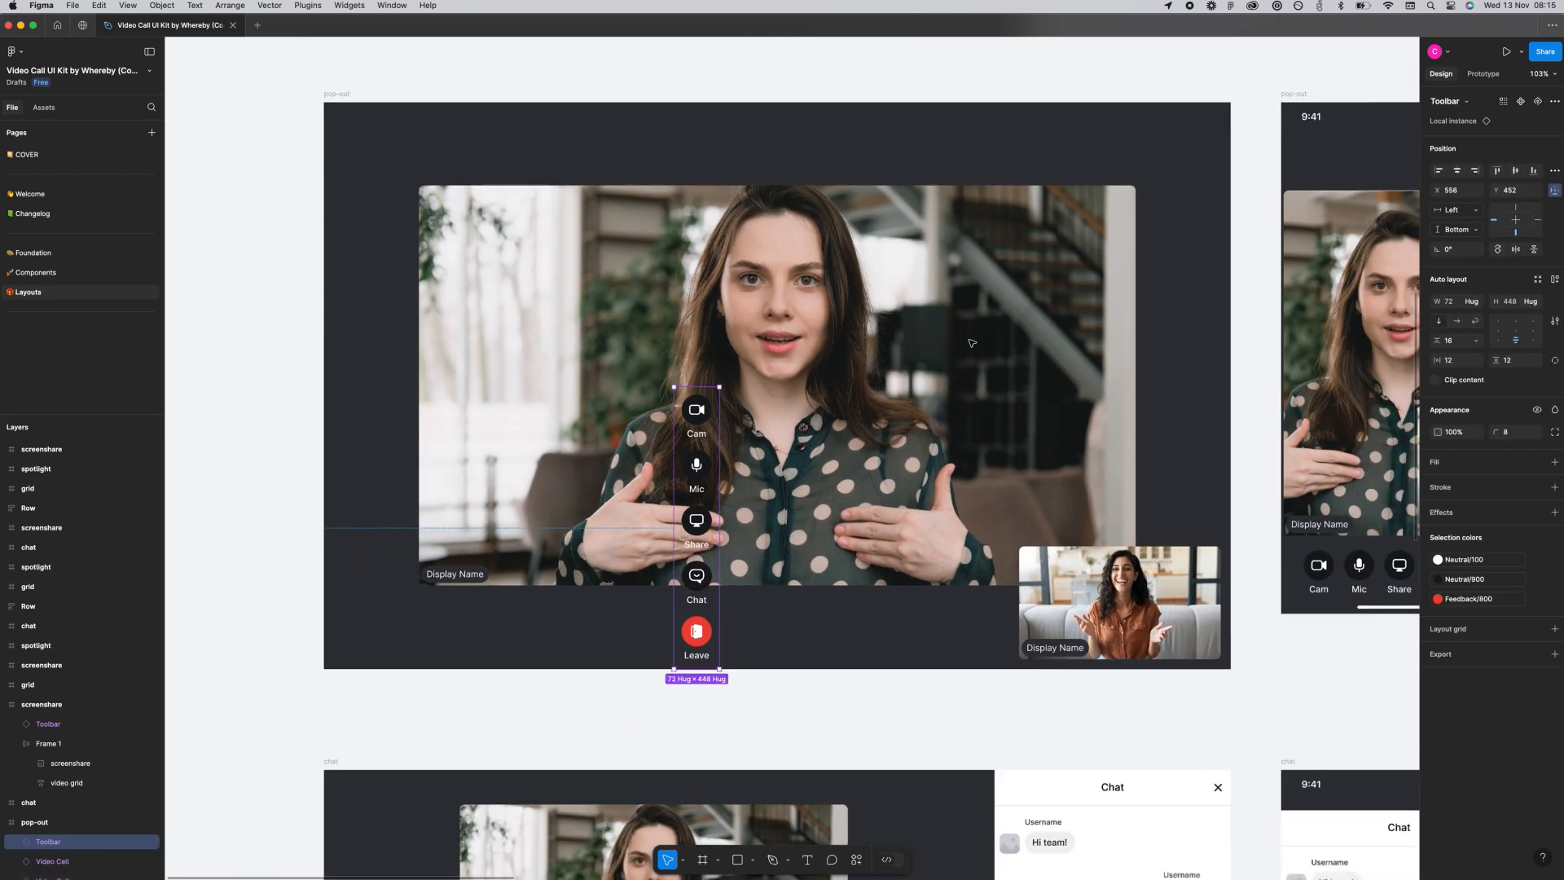
scroll(832, 114, down, 5)
Duplicate the two-participant desktop pop-out frame onto the empty canvas to the left of the layouts.
click(503, 112)
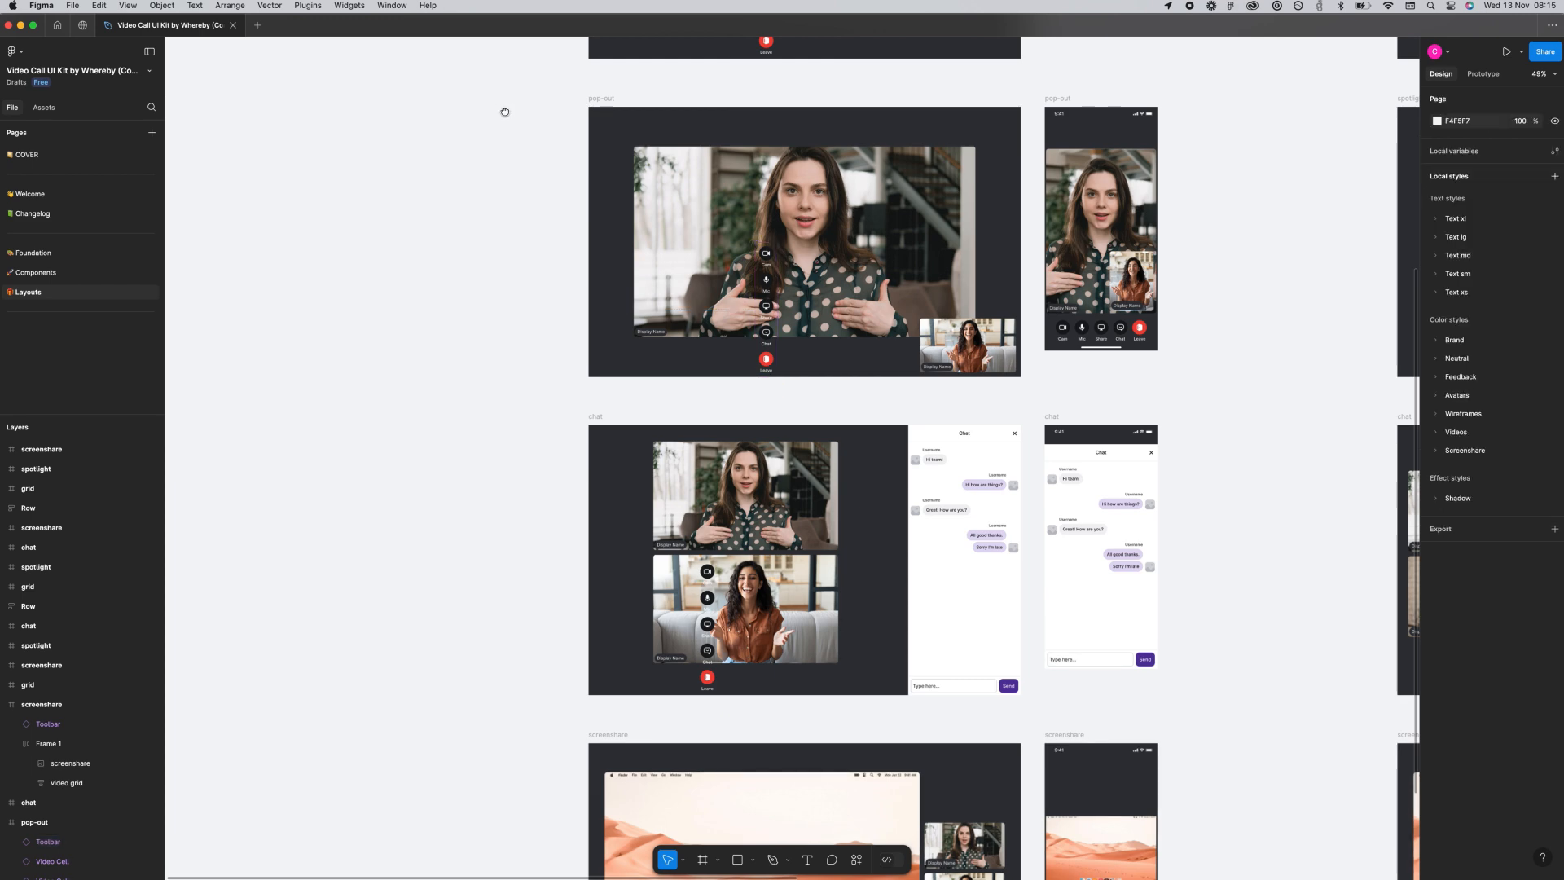
scroll(1109, 214, left, 5)
drag(1086, 209, 467, 213)
click(478, 168)
Move the vertical toolbar in the duplicated pop-out frame into the dark margin left of the main video.
scroll(494, 294, up, 3)
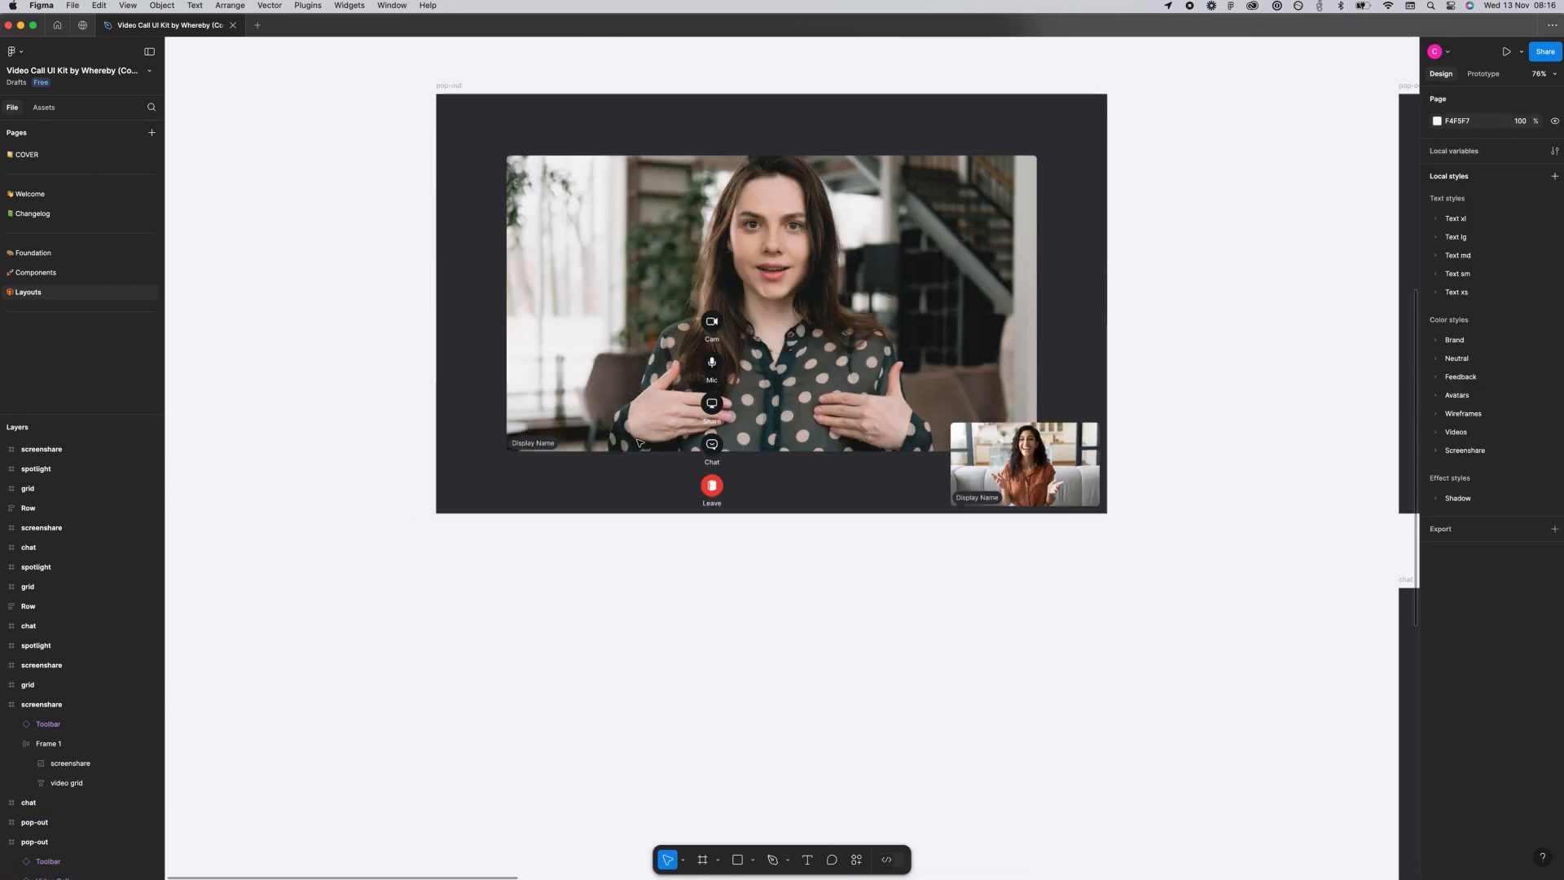
drag(712, 383, 462, 278)
scroll(533, 407, up, 3)
Turn on the Actions property for the main Video Cell in the duplicated pop-out frame.
double_click(417, 641)
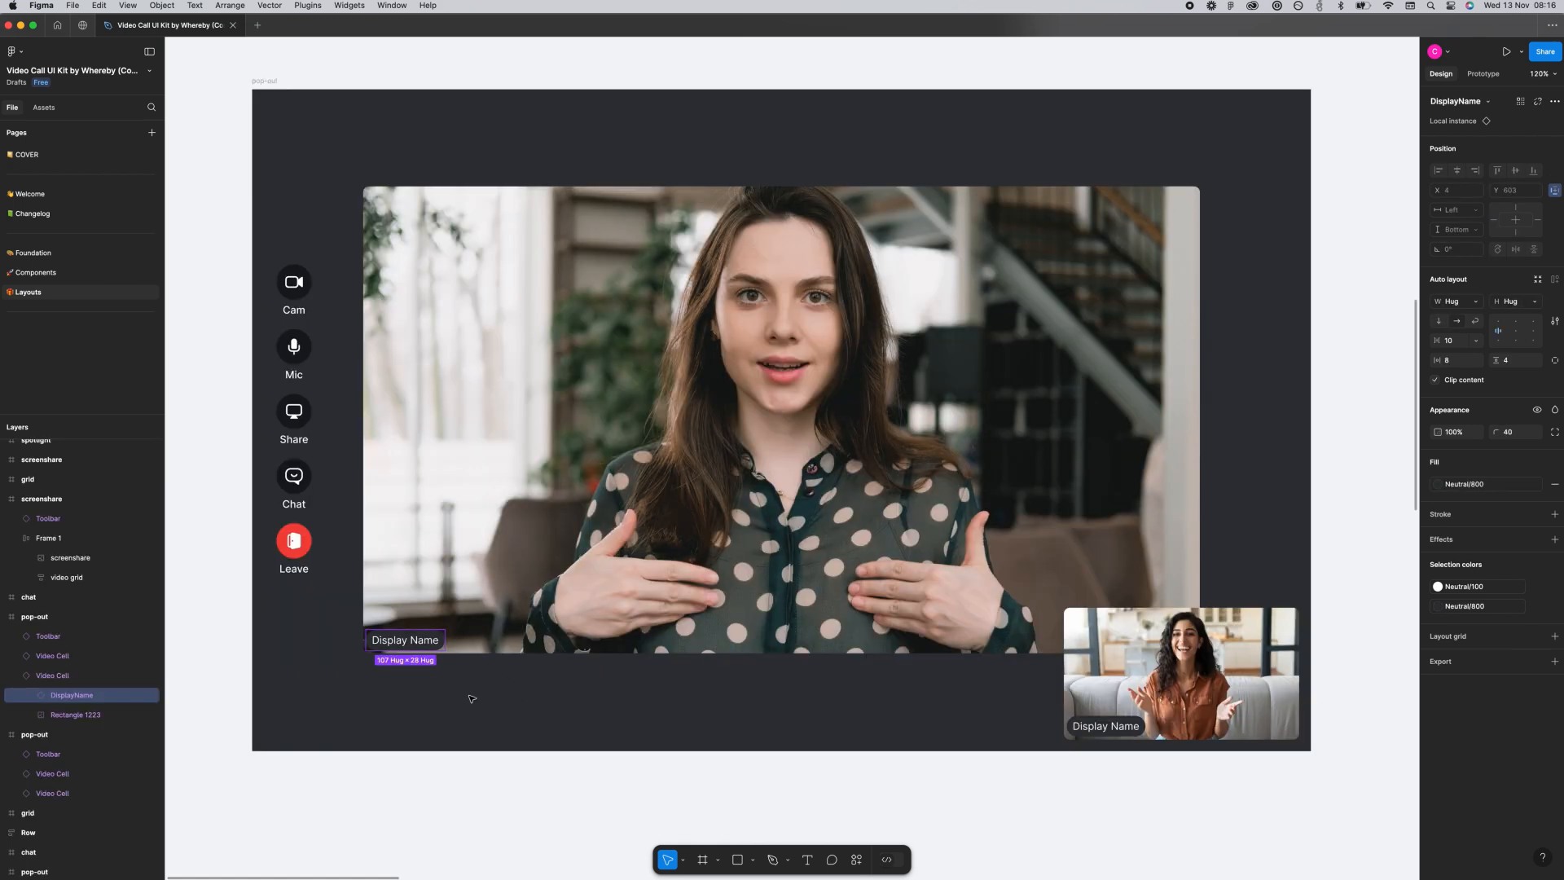
click(757, 408)
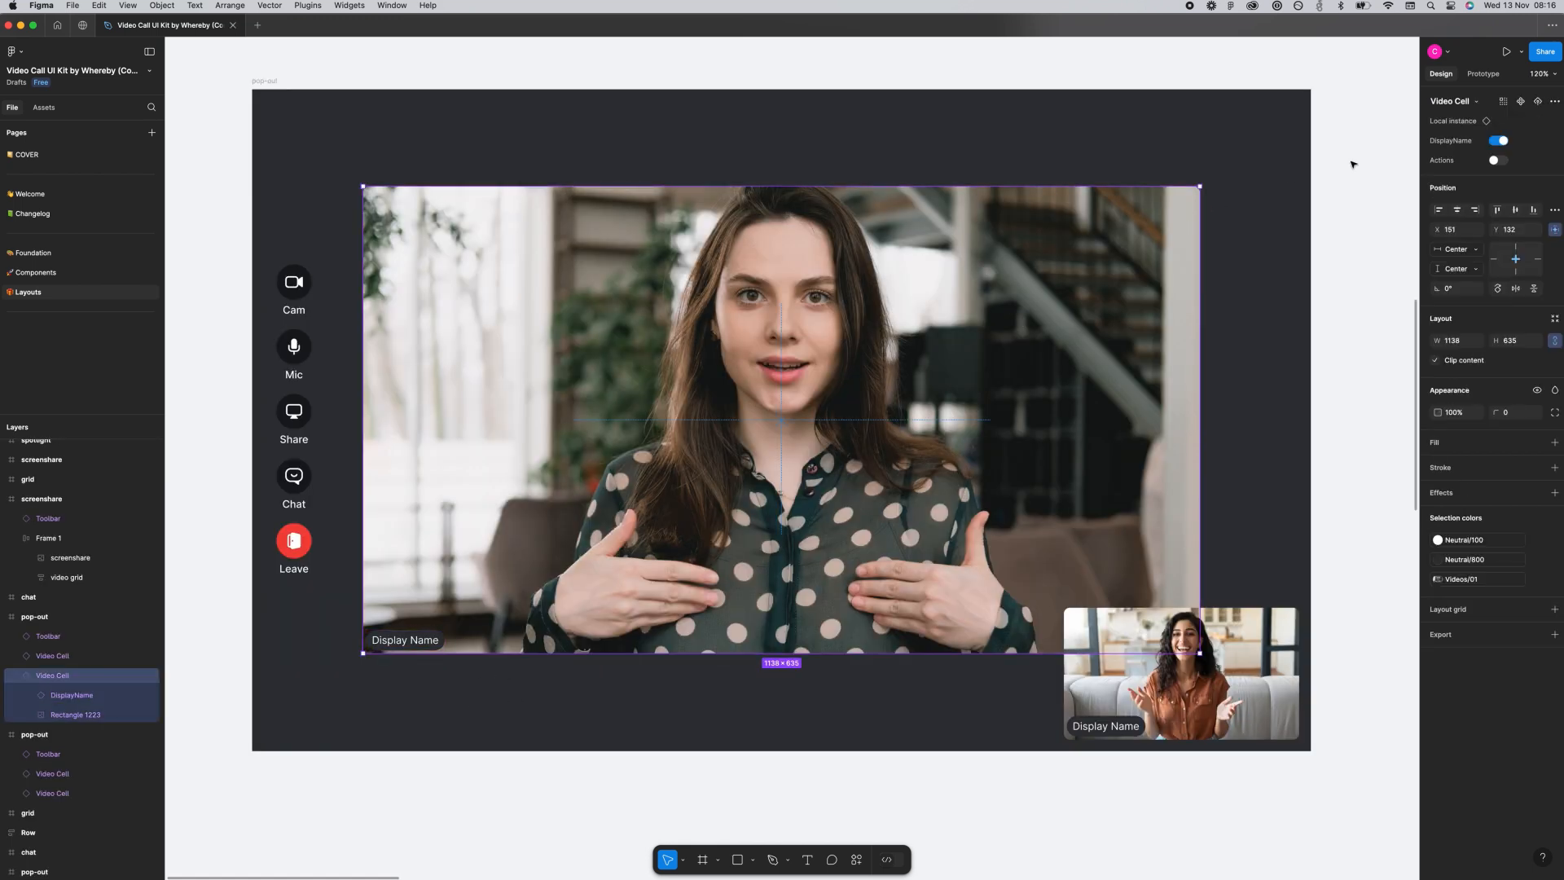
click(1495, 160)
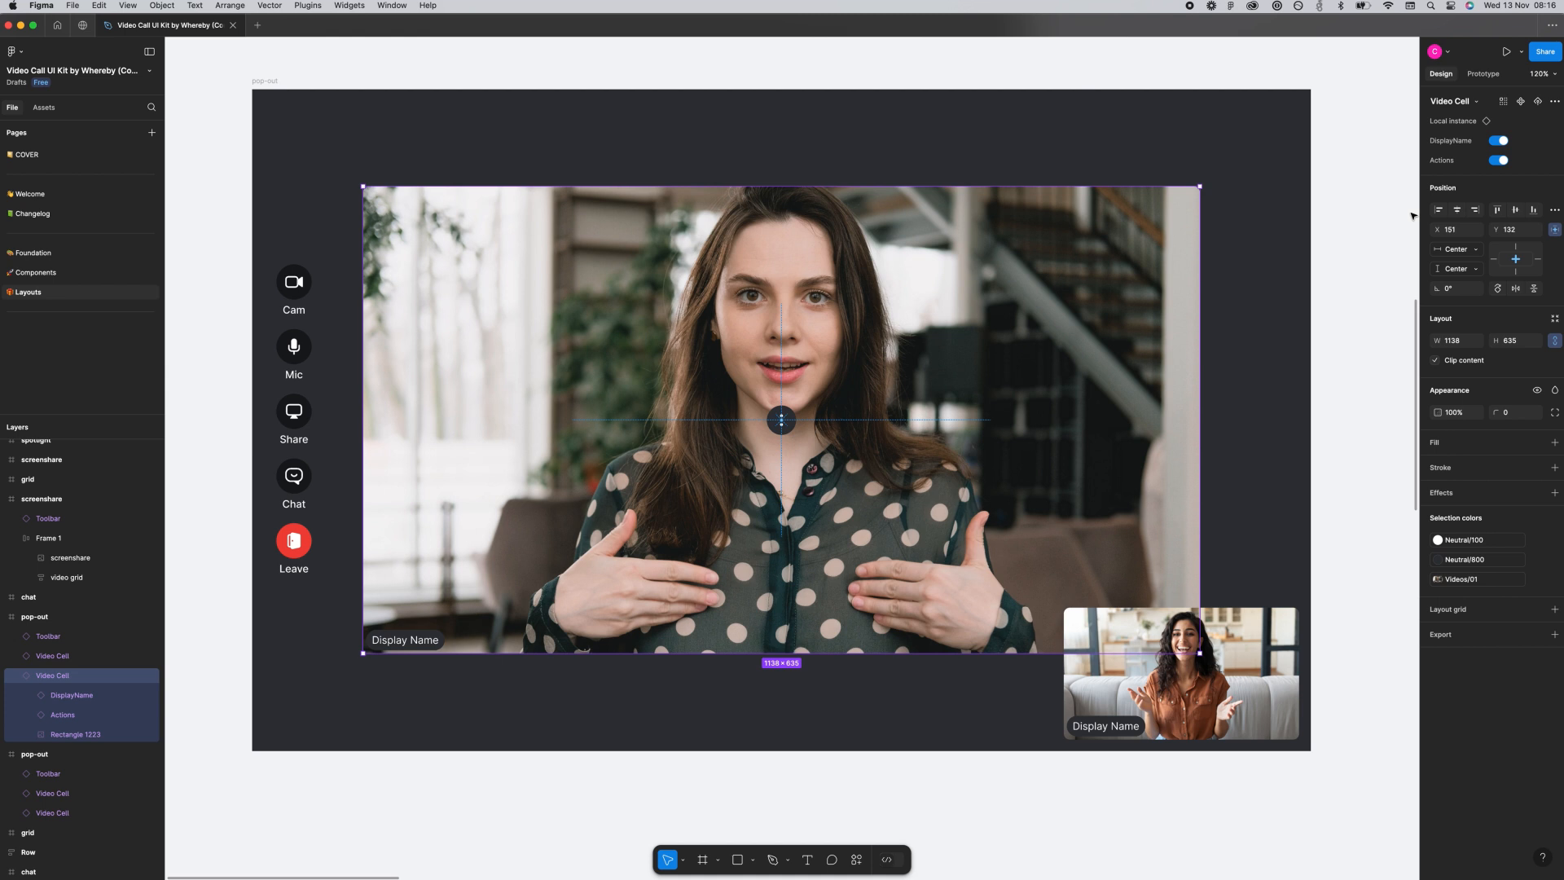
Replace the placeholder display names on the main and small video cells of the duplicated pop-out frame with each participant's first name.
click(1236, 481)
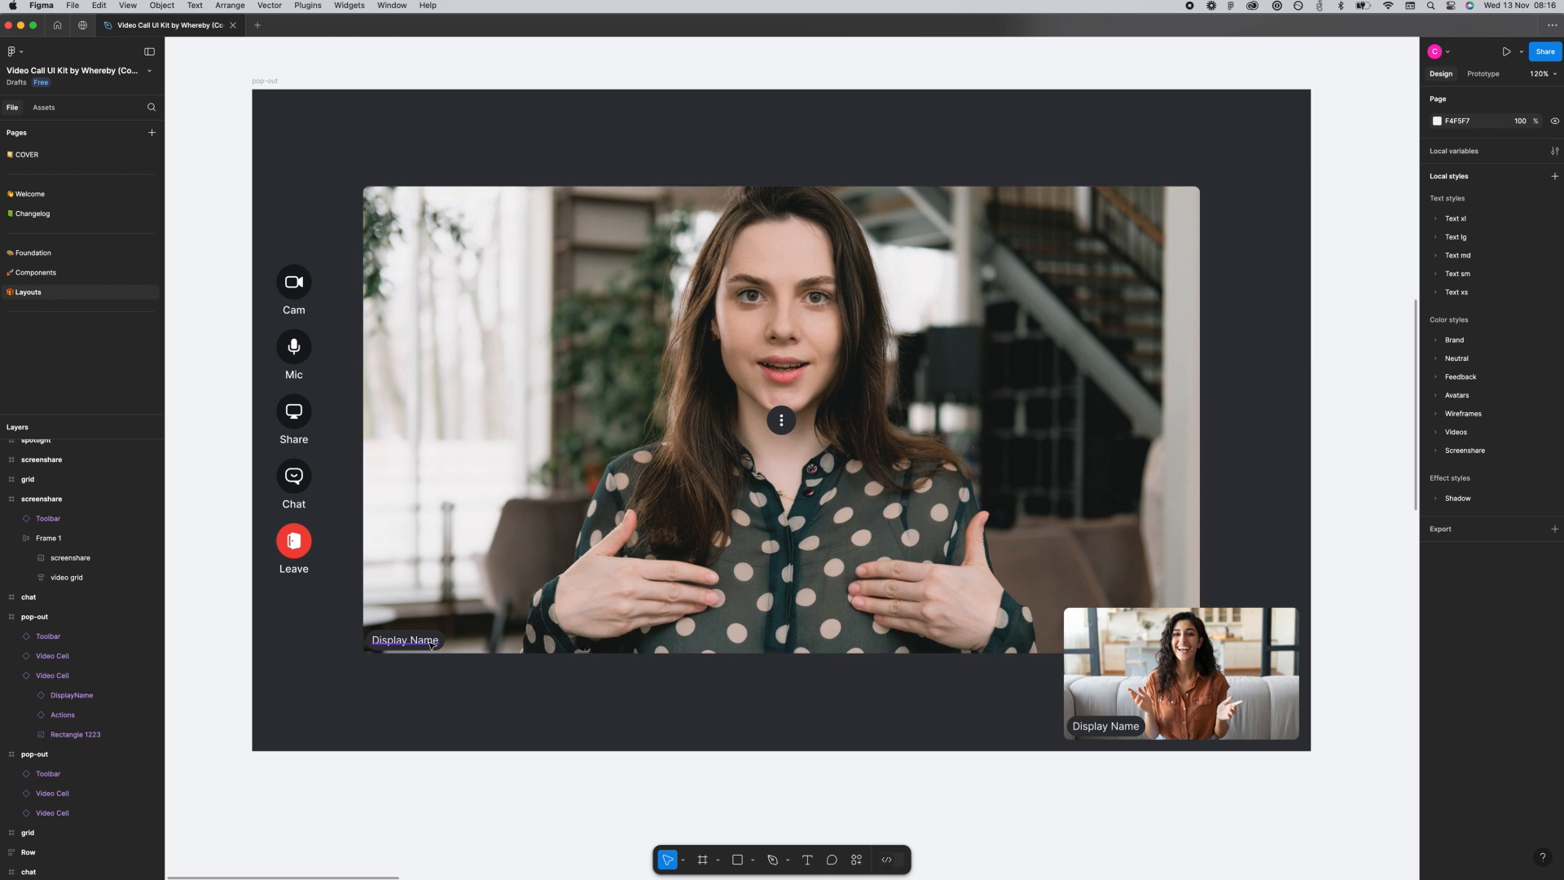
double_click(429, 640)
text(Courtney)
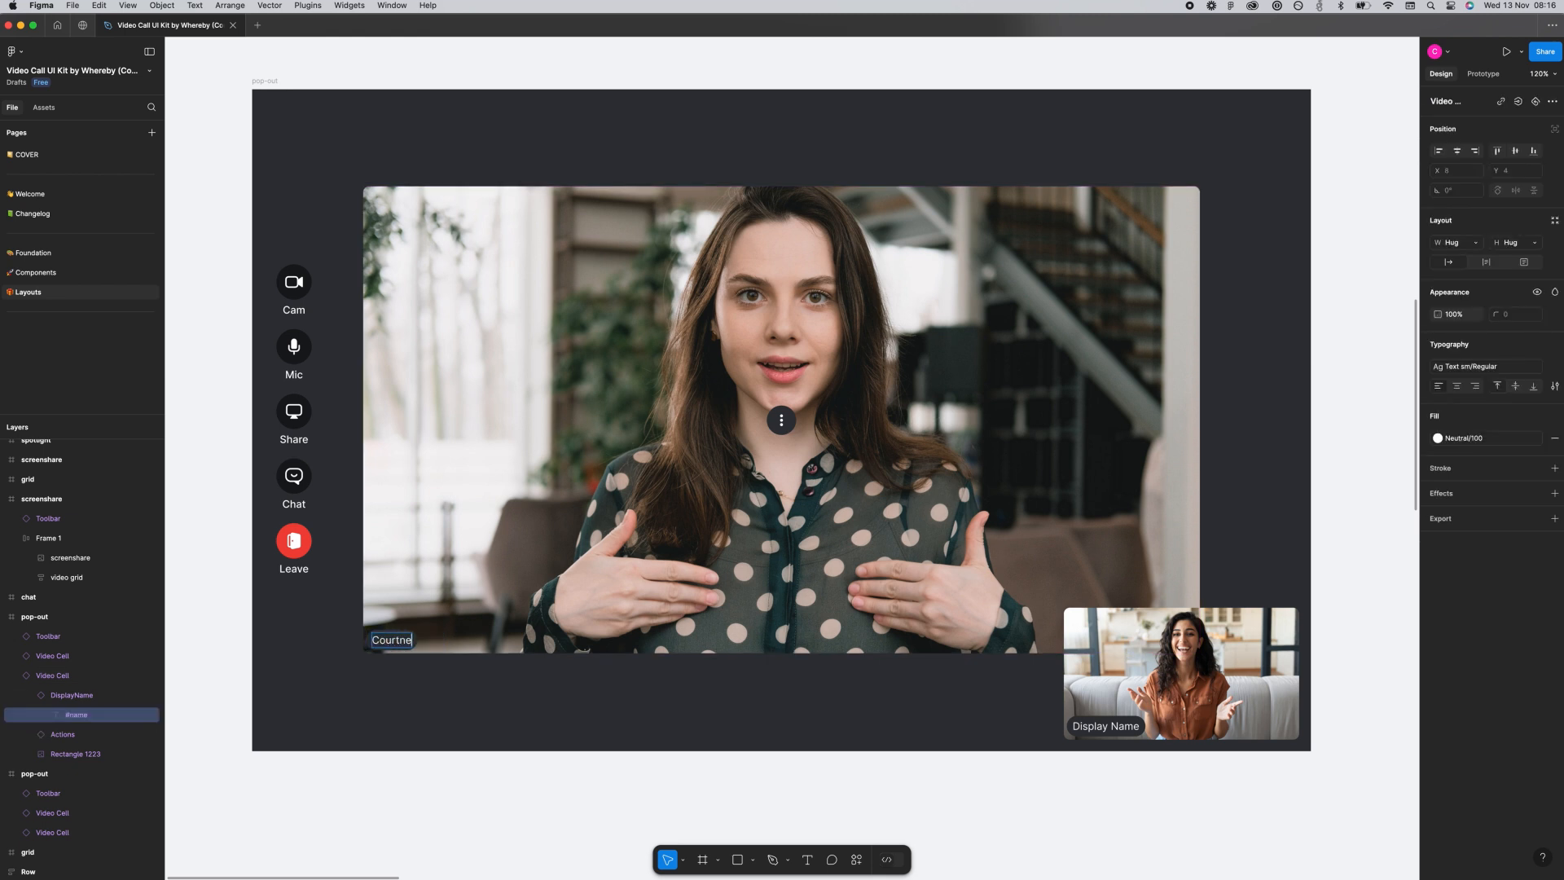
double_click(1106, 727)
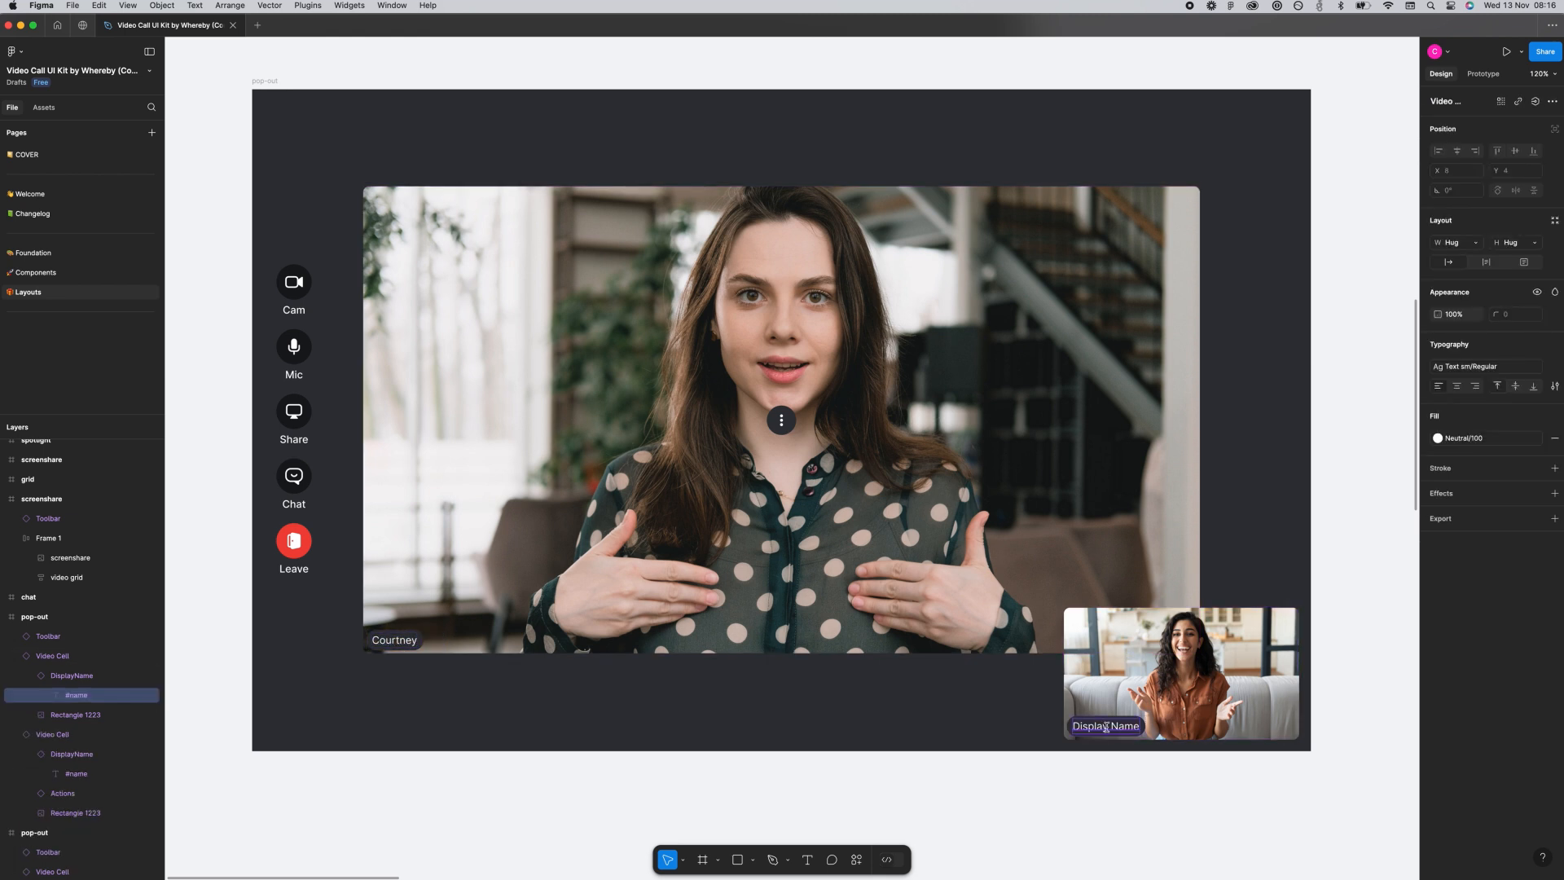
text(Amy)
click(1345, 530)
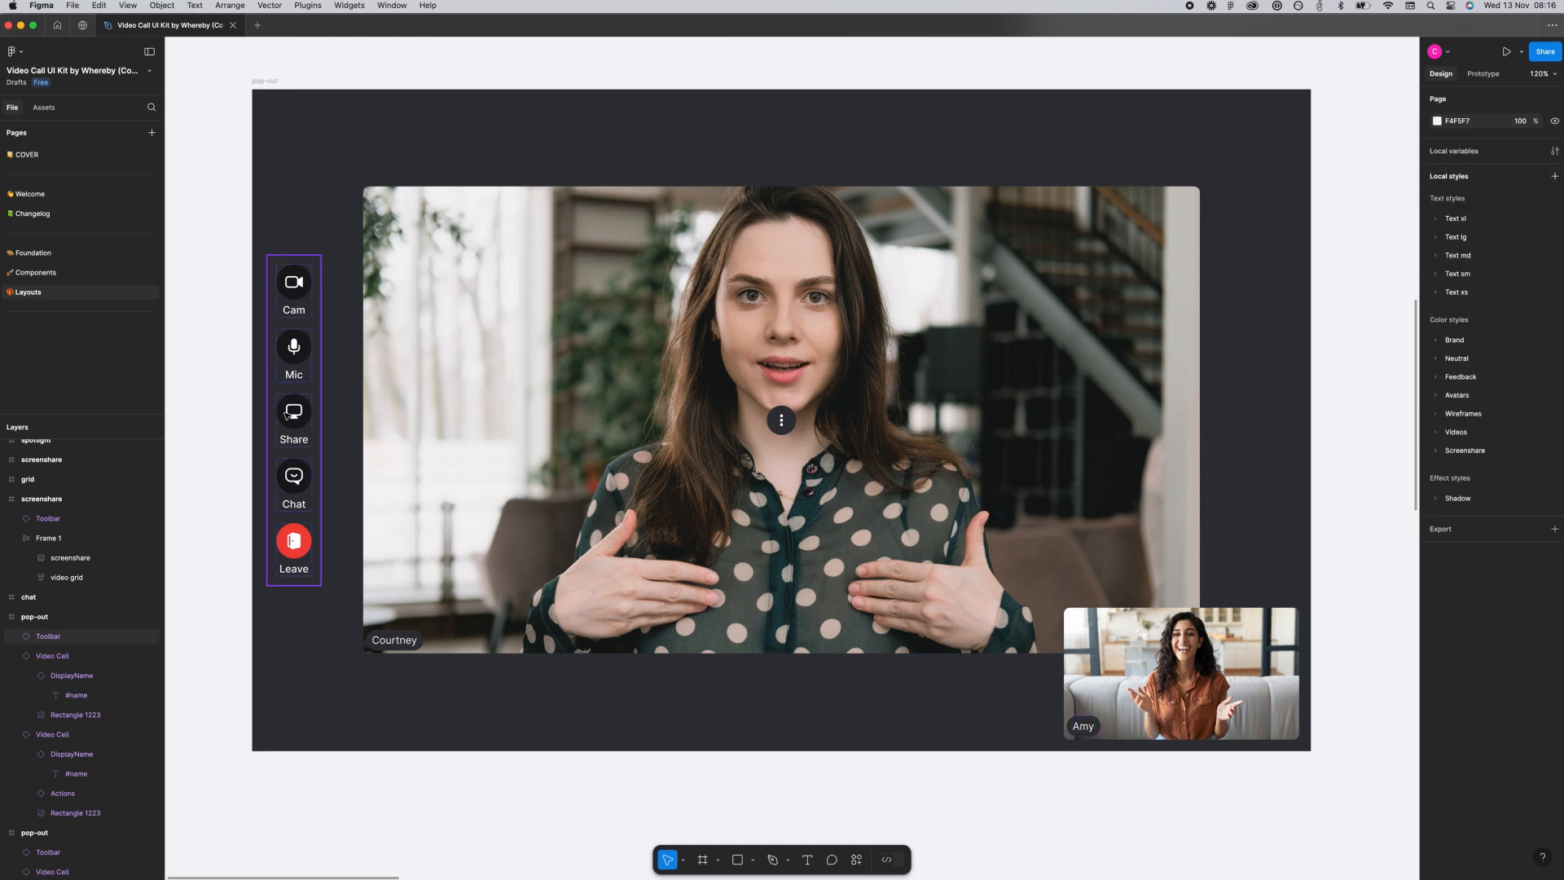
Remove the Share control from the duplicated frame's vertical toolbar and turn on the Badge property for its Chat control.
double_click(288, 415)
key(Delete)
click(293, 439)
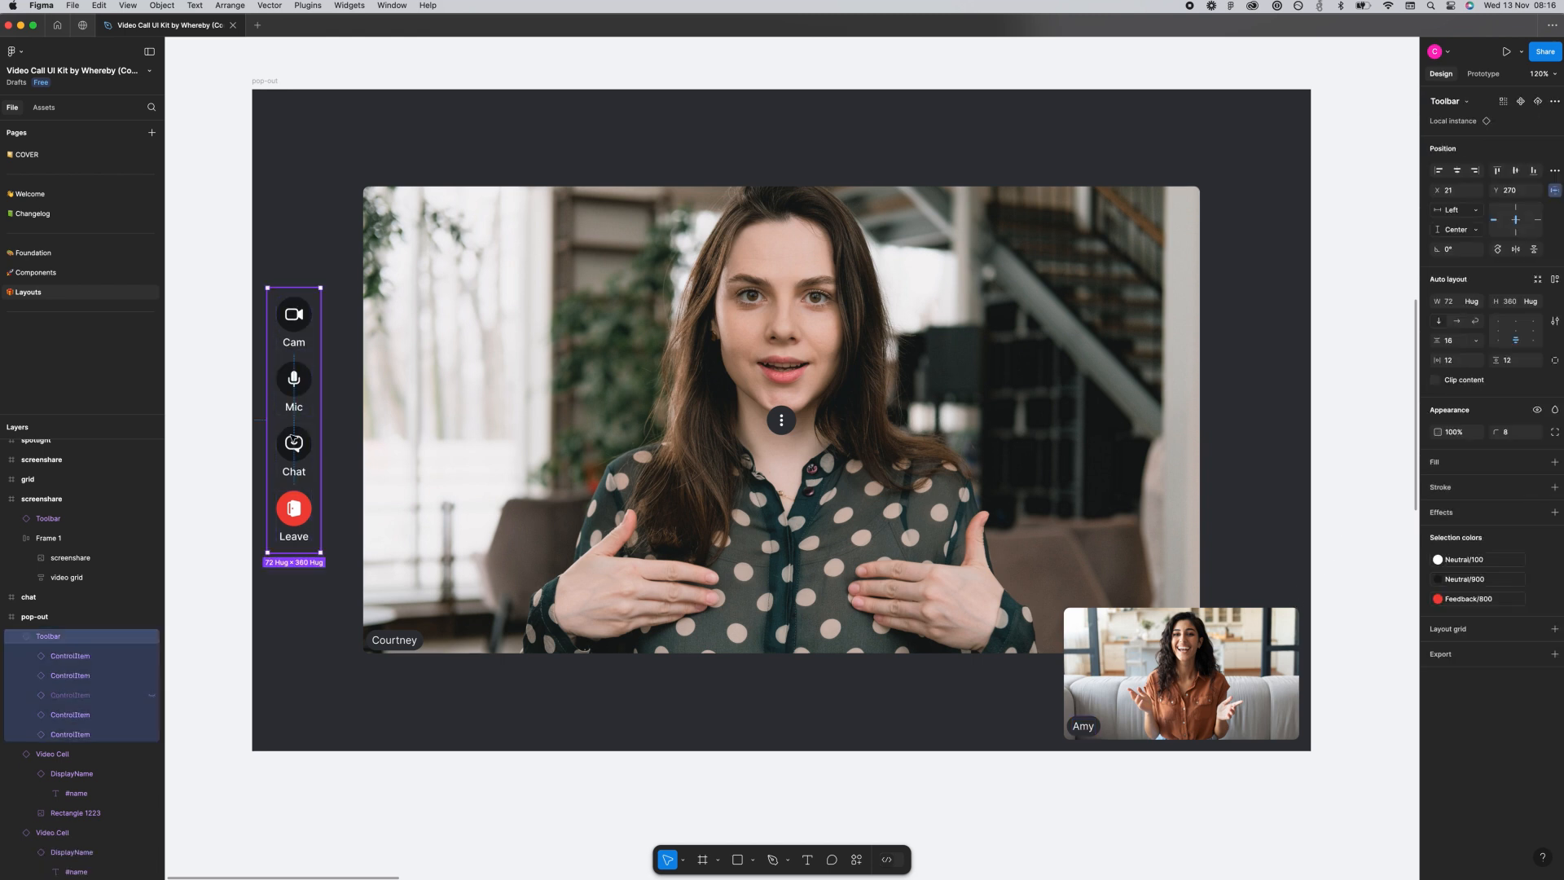
click(293, 442)
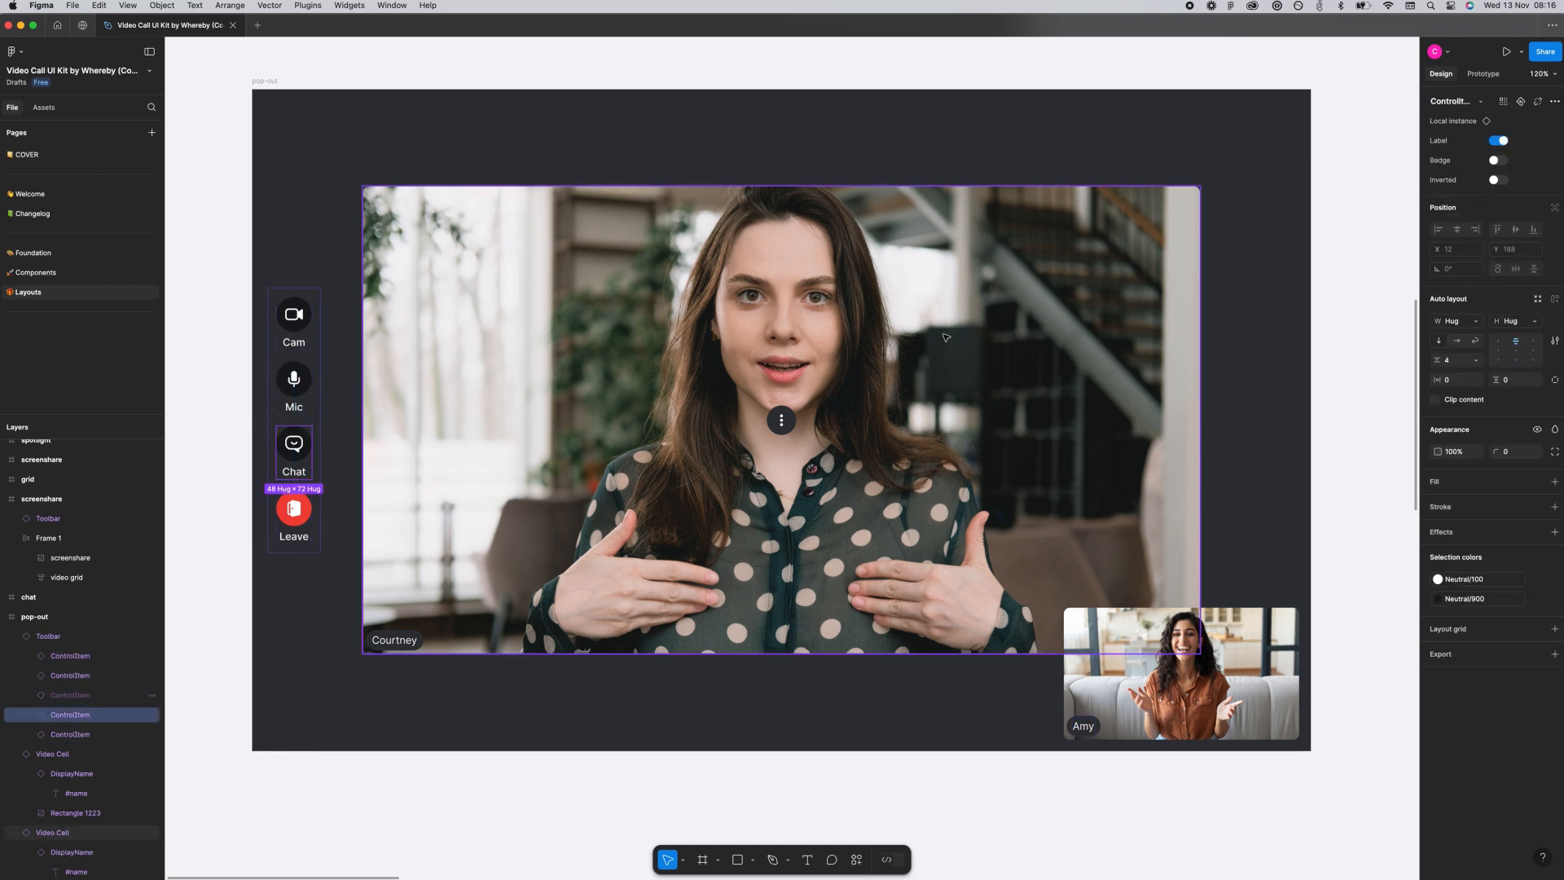
click(1501, 161)
click(1371, 251)
scroll(1344, 251, right, 1)
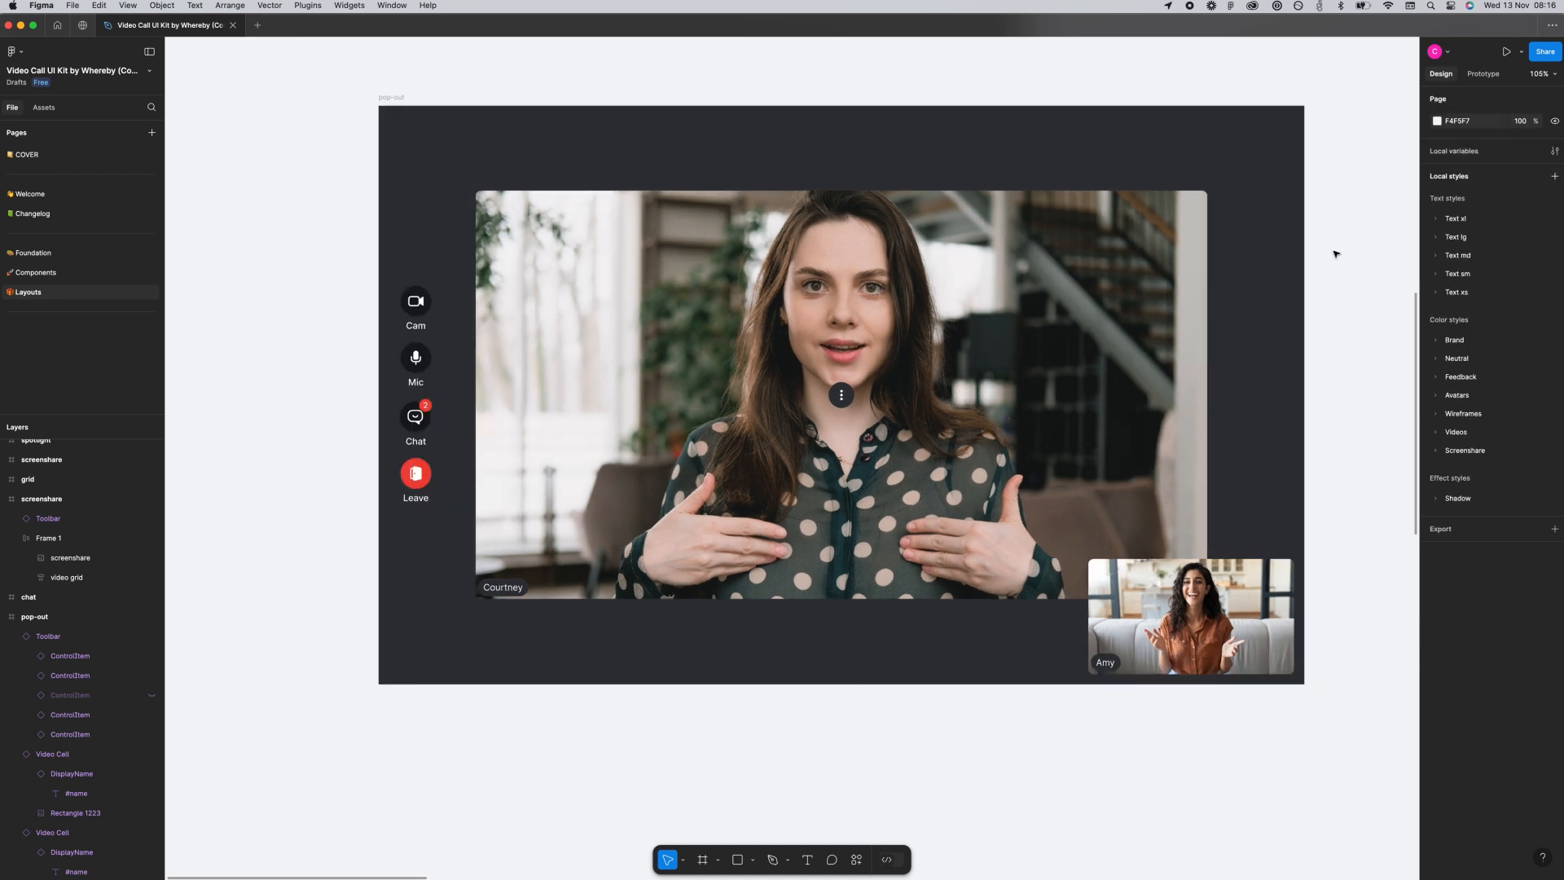
scroll(1316, 235, down, 2)
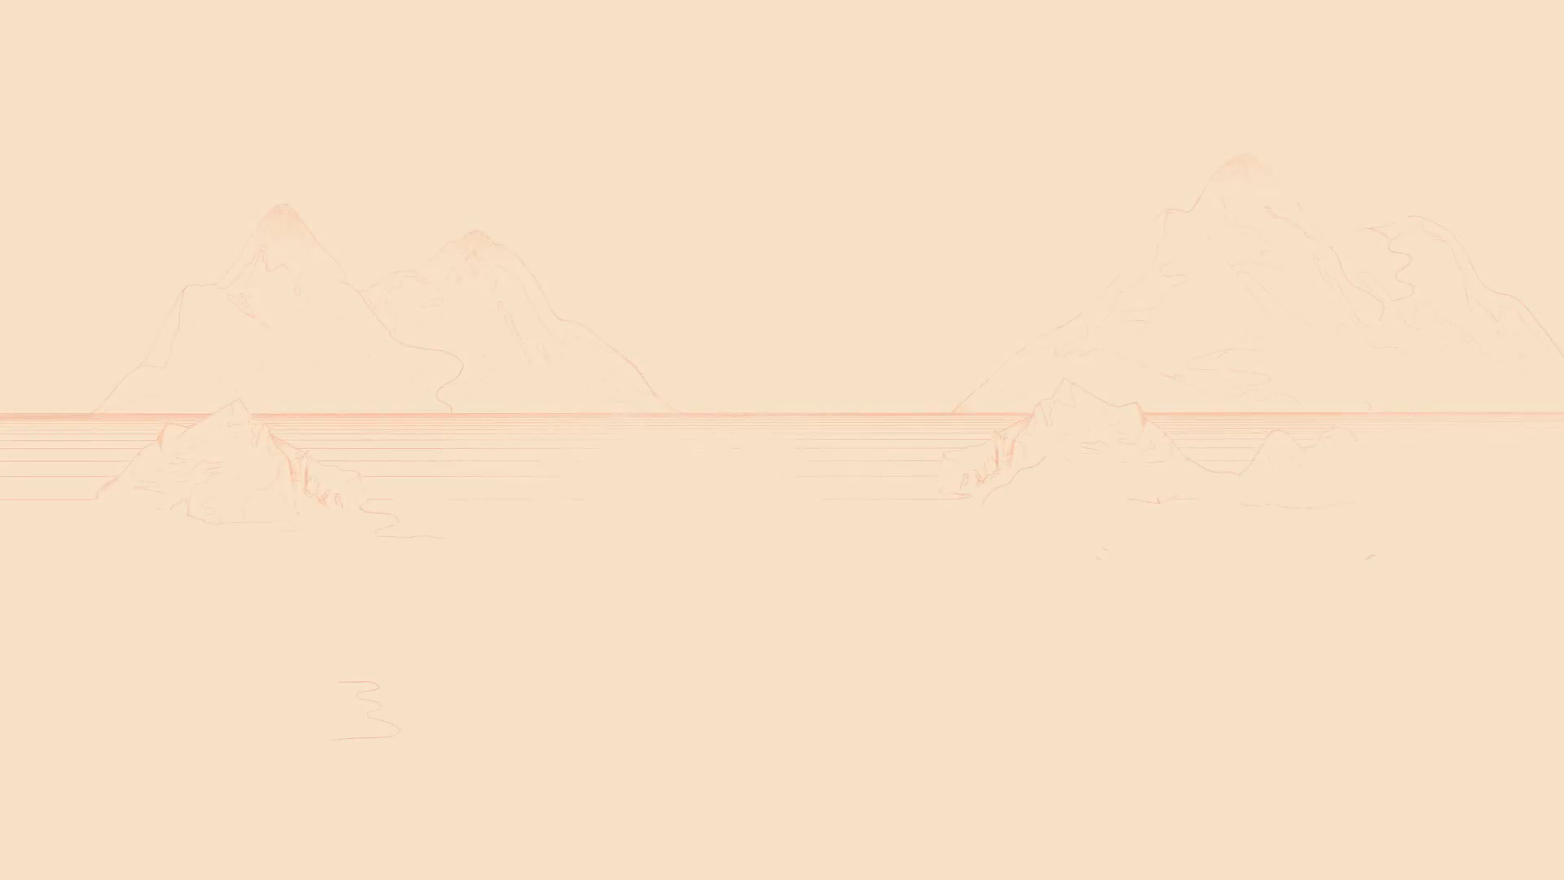